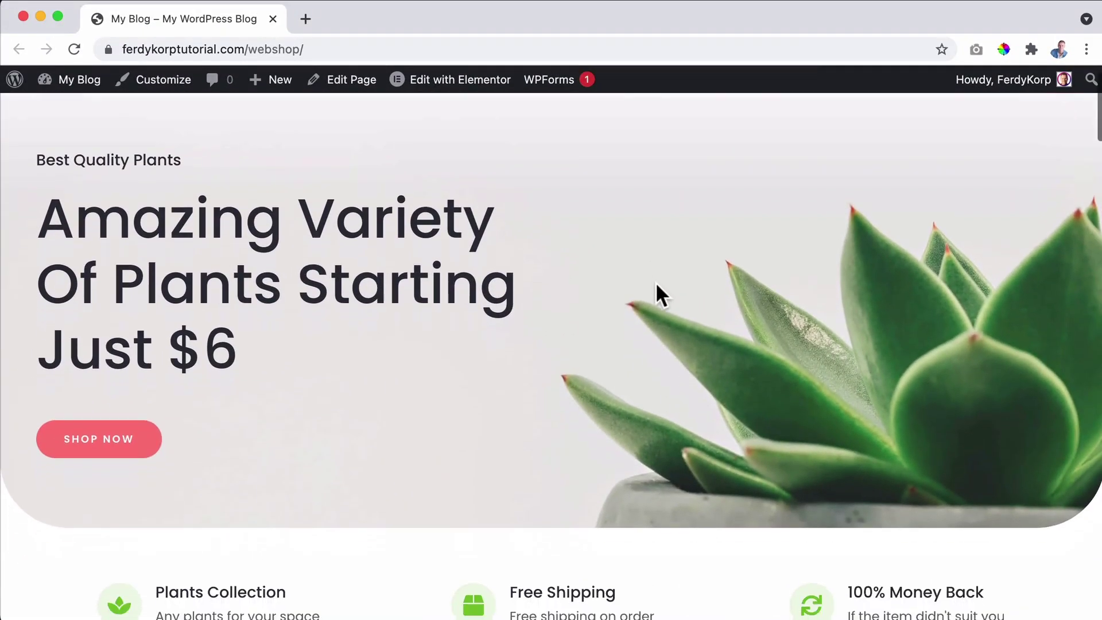
scroll(655, 281, down, 20)
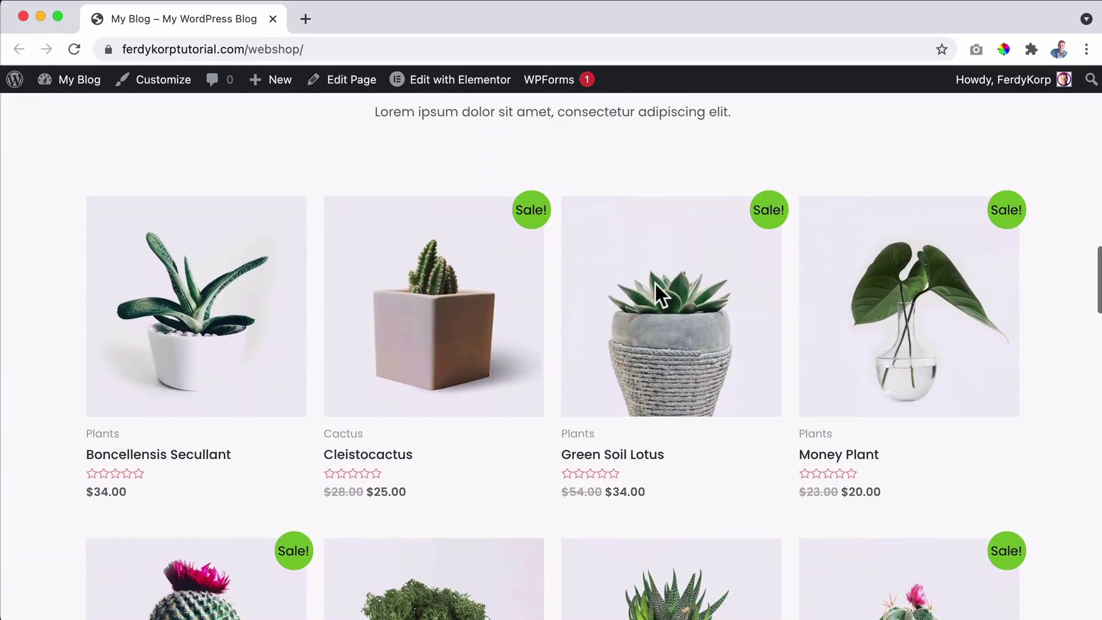
Add the Green Soil Lotus plant to the cart and view the $34.00 cart.
click(635, 388)
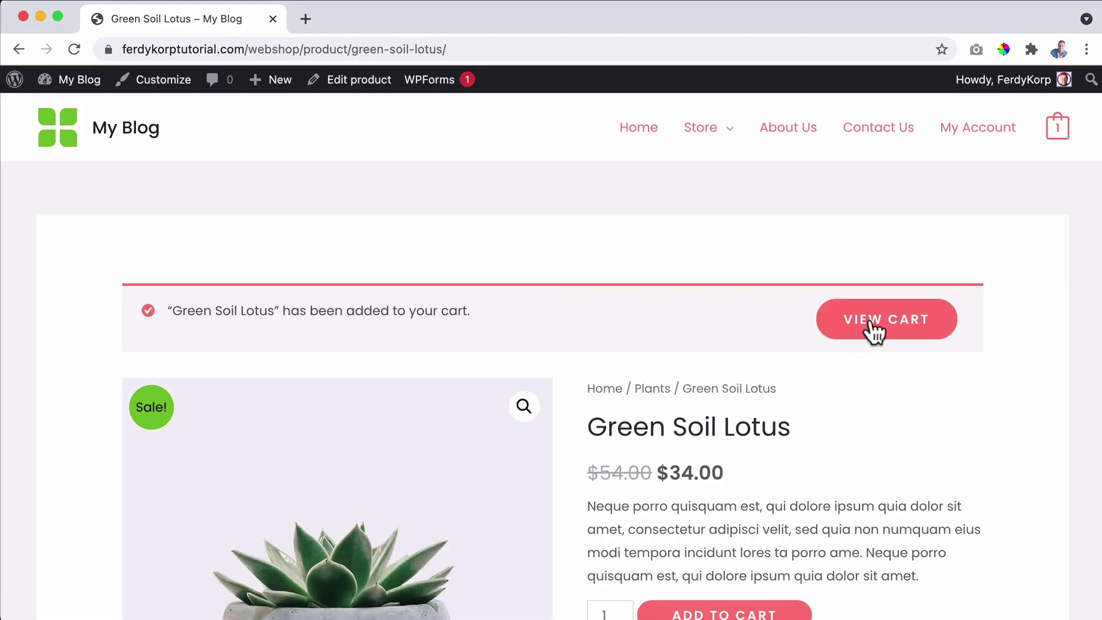
click(876, 321)
Proceed to checkout and fill in the billing name, address and phone number.
scroll(876, 330, down, 5)
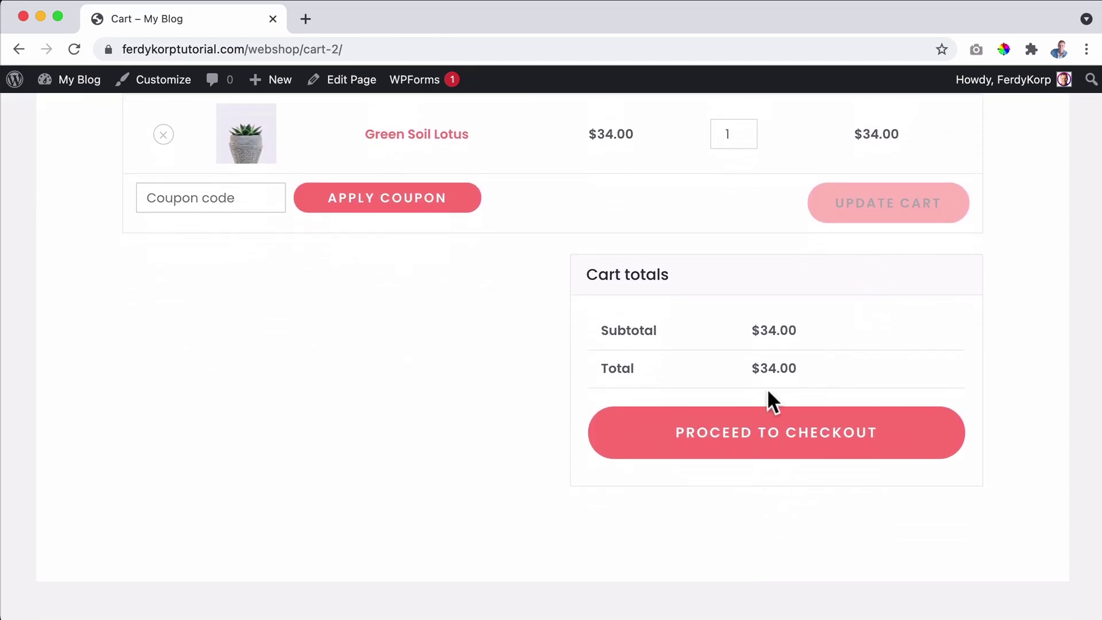
scroll(750, 435, down, 3)
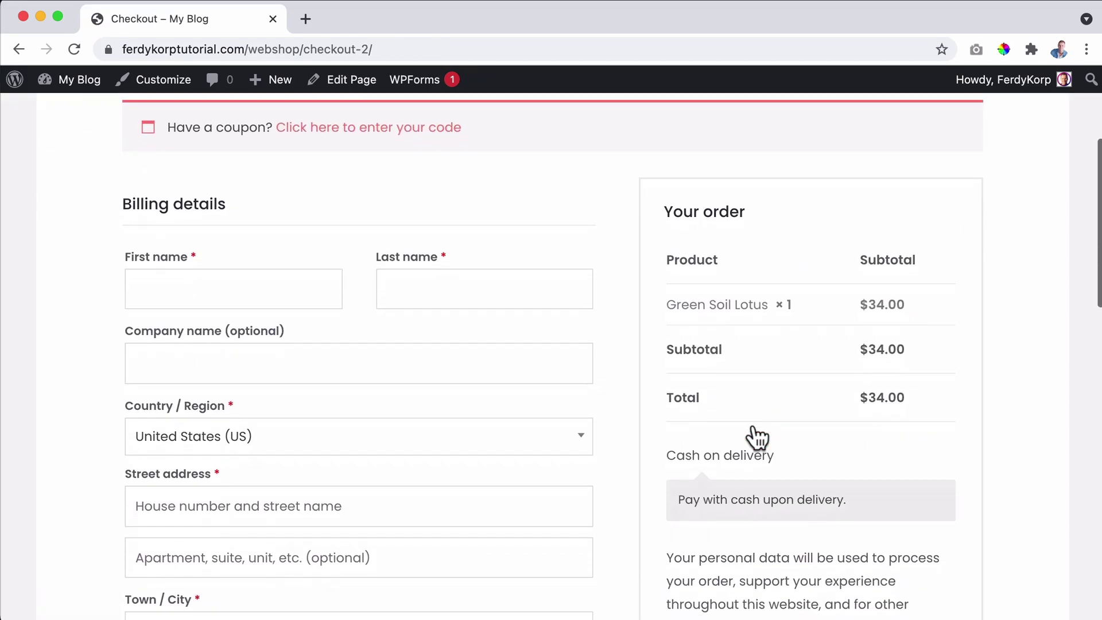
click(178, 175)
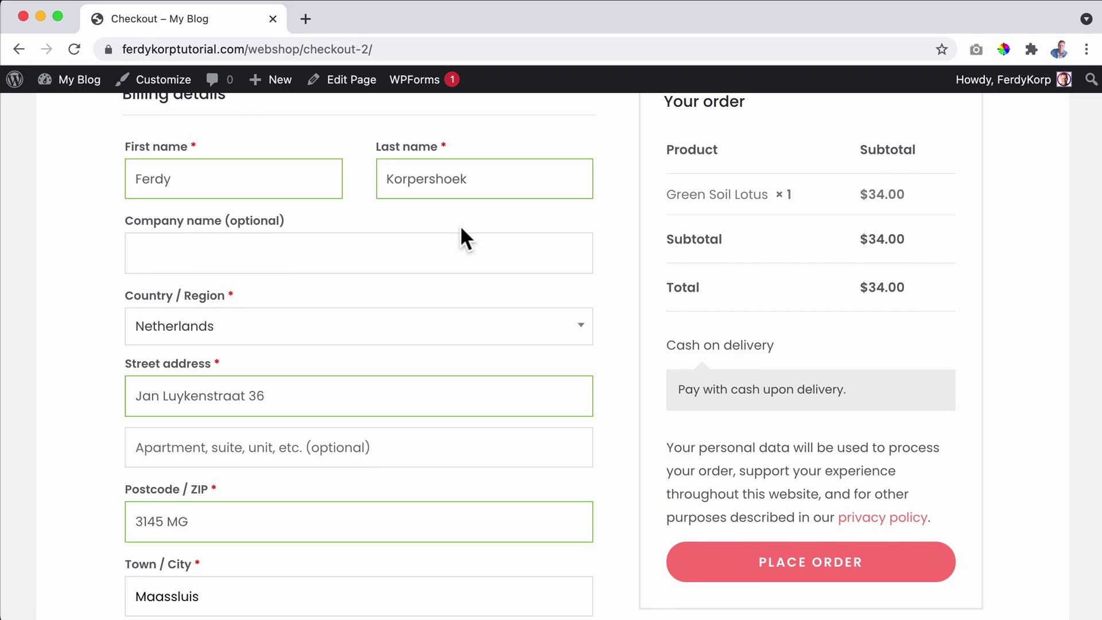
scroll(455, 322, down, 6)
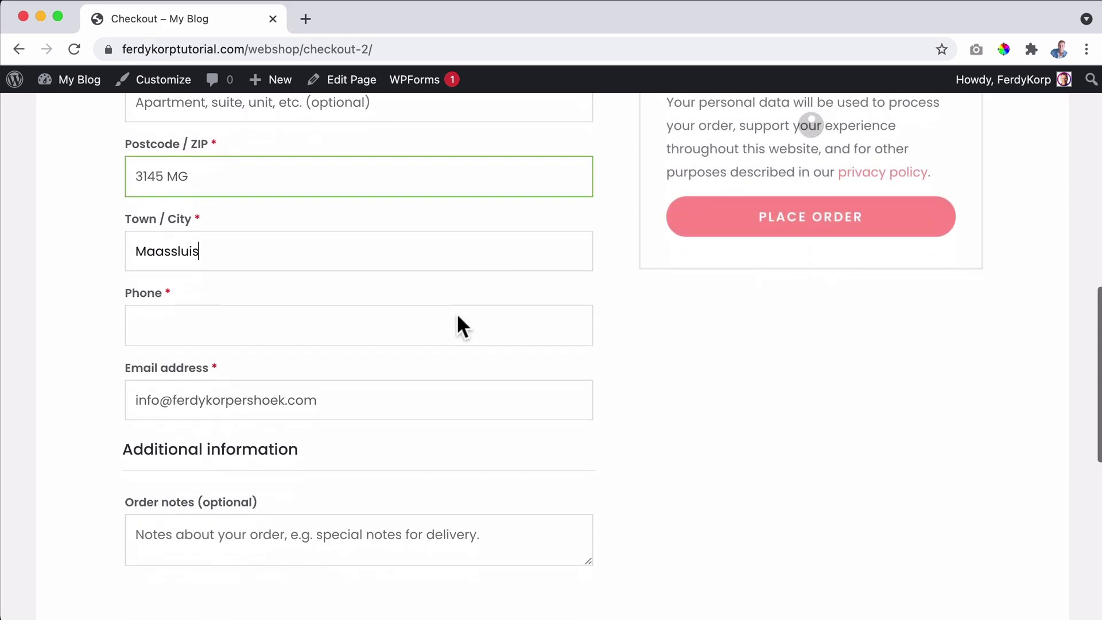
click(330, 318)
Place the $34.00 test order with cash on delivery.
scroll(965, 356, up, 7)
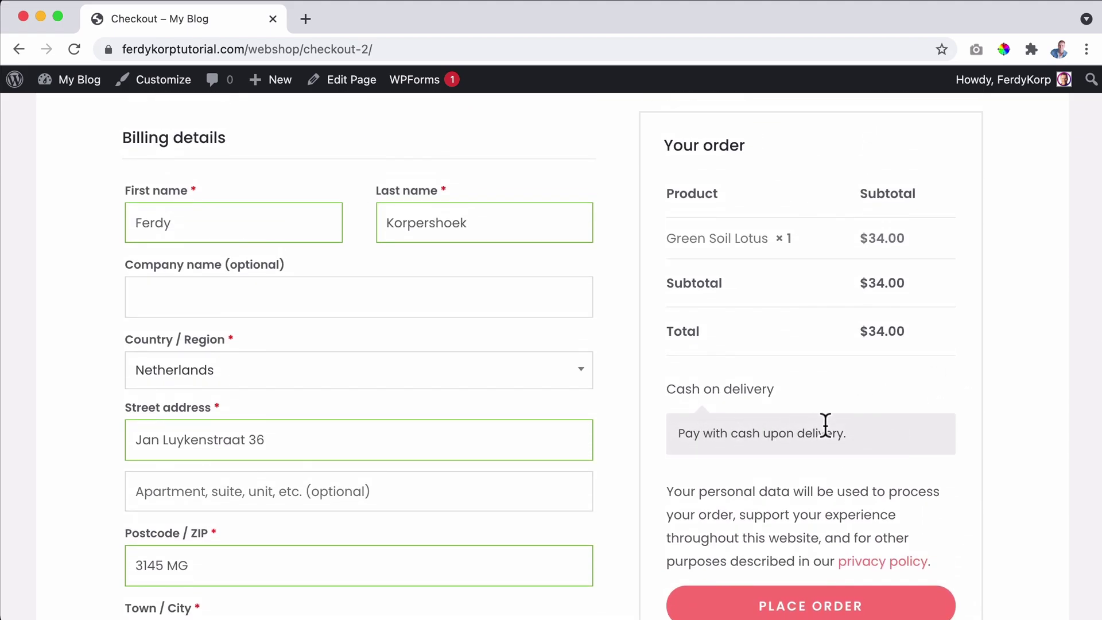
scroll(824, 425, down, 1)
scroll(808, 366, down, 2)
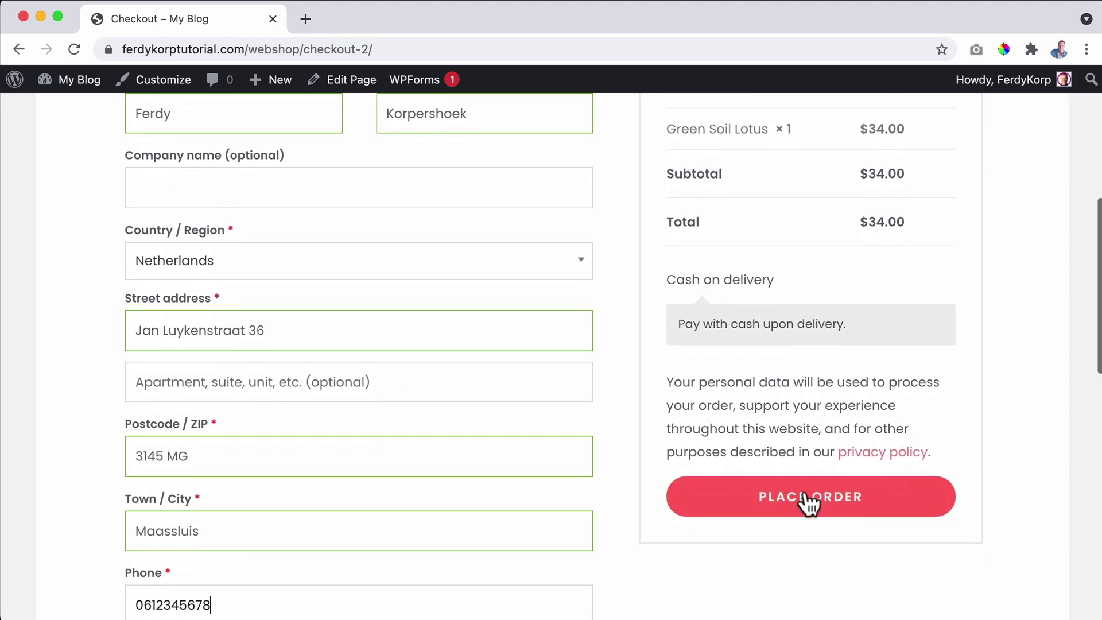
click(797, 495)
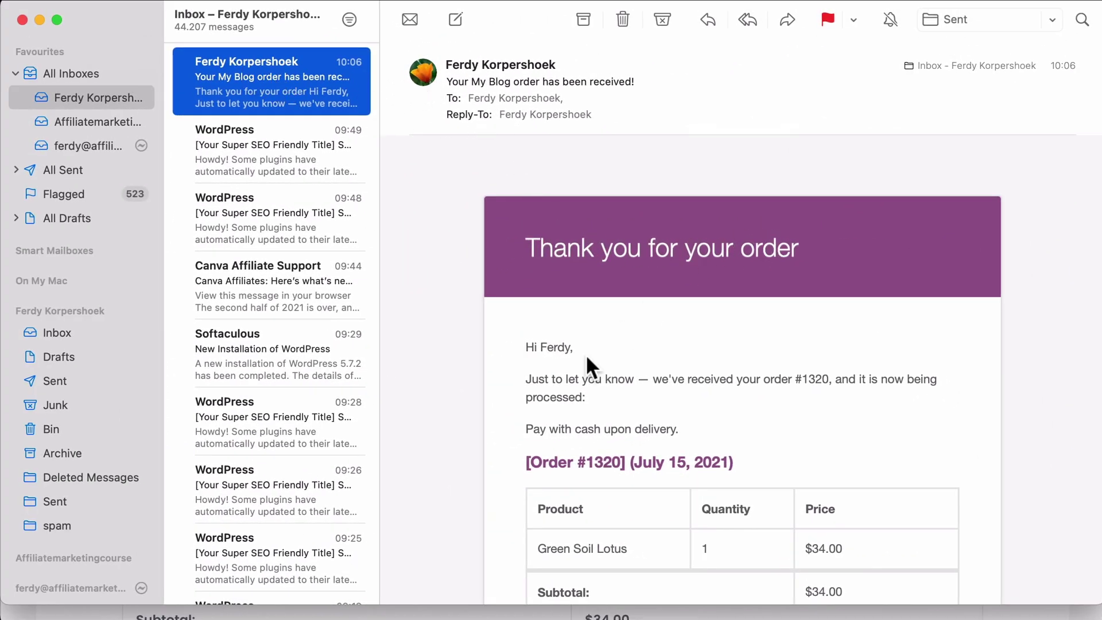
Scroll through the order confirmation email down to the billing address and footer, then back up.
scroll(587, 358, down, 3)
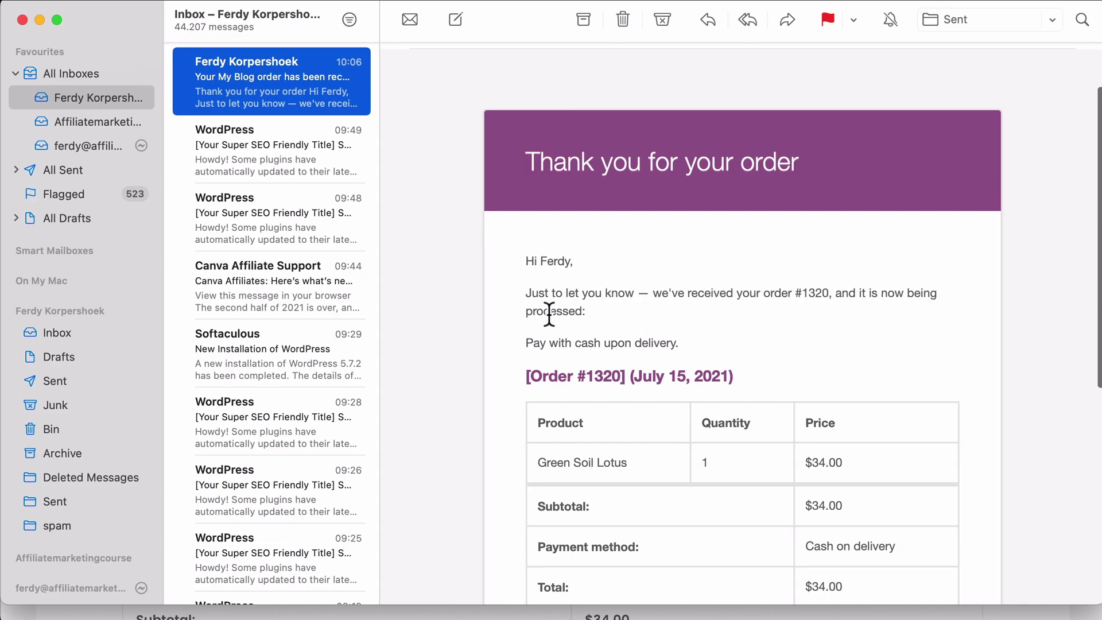
scroll(534, 302, down, 2)
scroll(721, 296, down, 5)
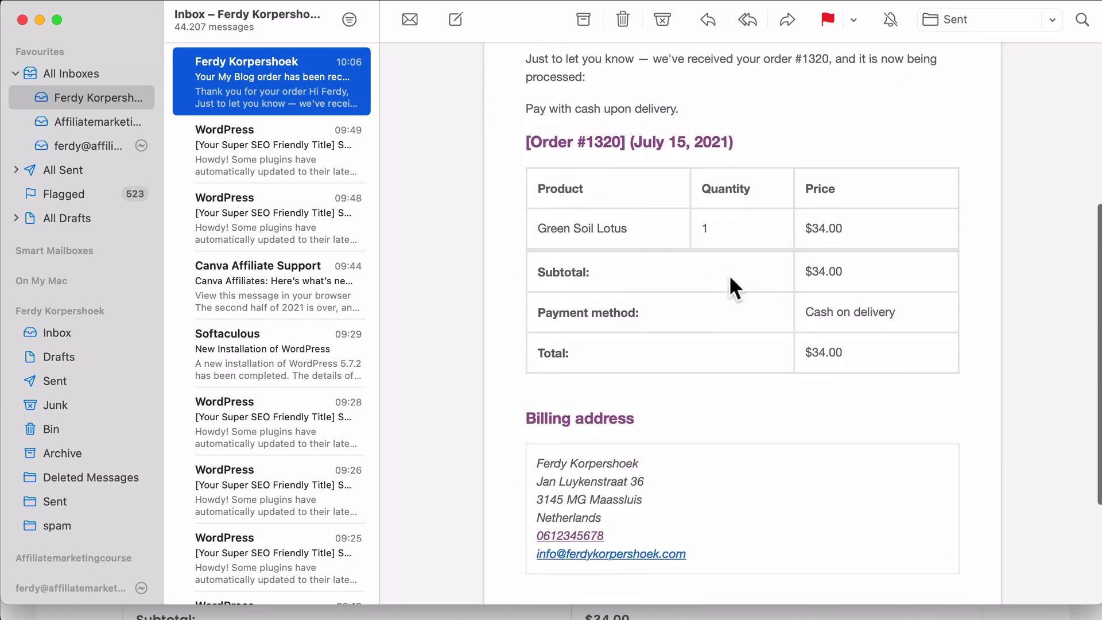
scroll(559, 249, down, 4)
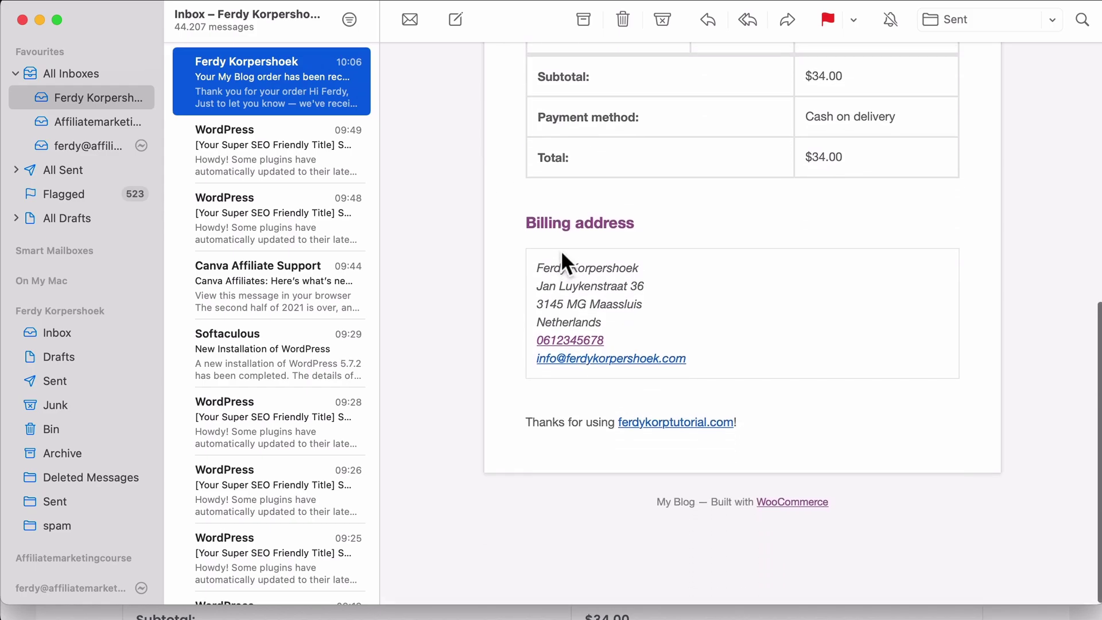
scroll(561, 258, up, 10)
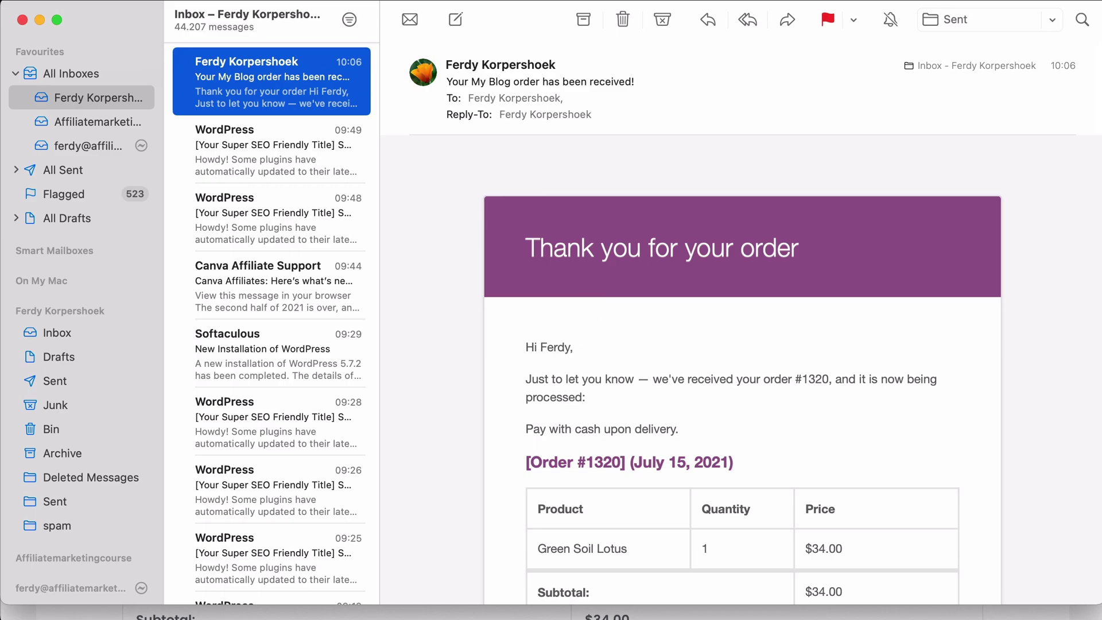
Go to WooCommerce > Settings > Emails and scroll down to the Email sender options.
key(super+Tab)
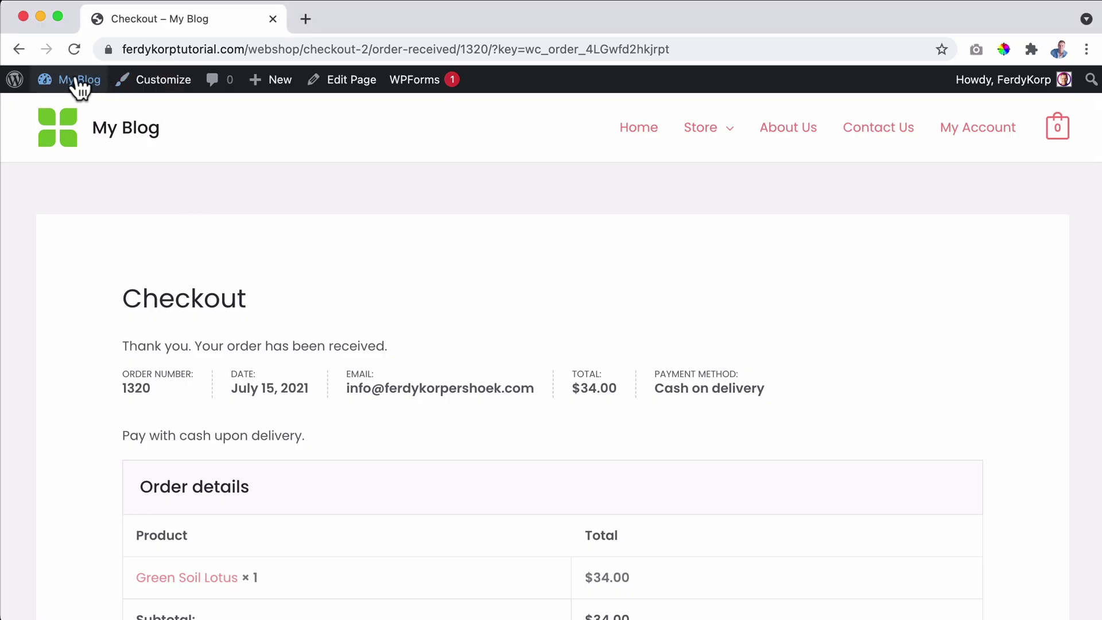
click(77, 81)
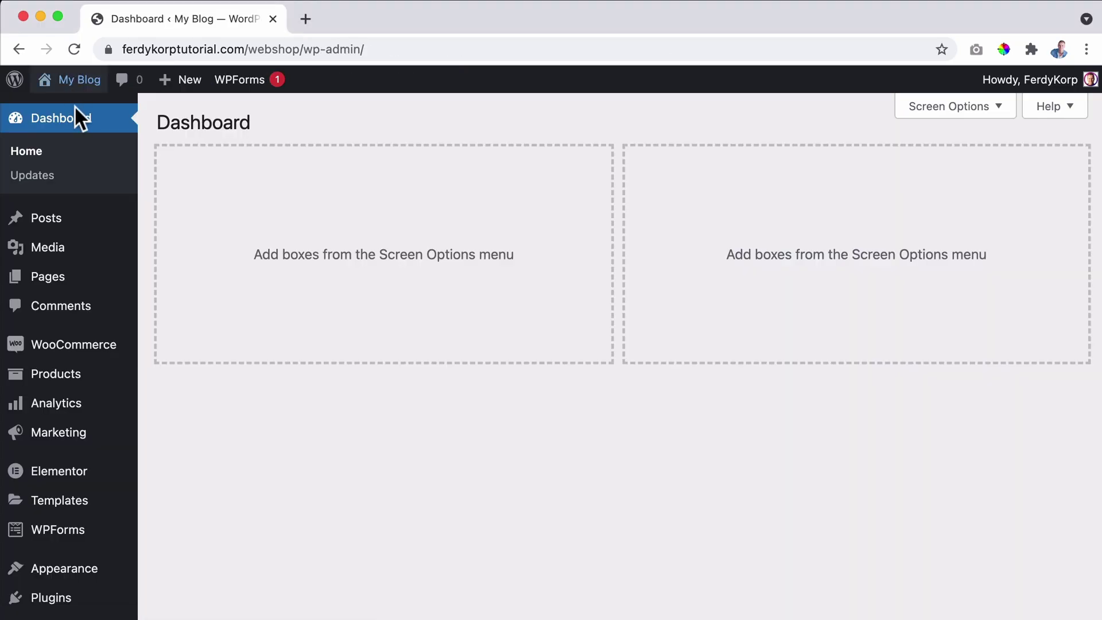
mouse_move(73, 351)
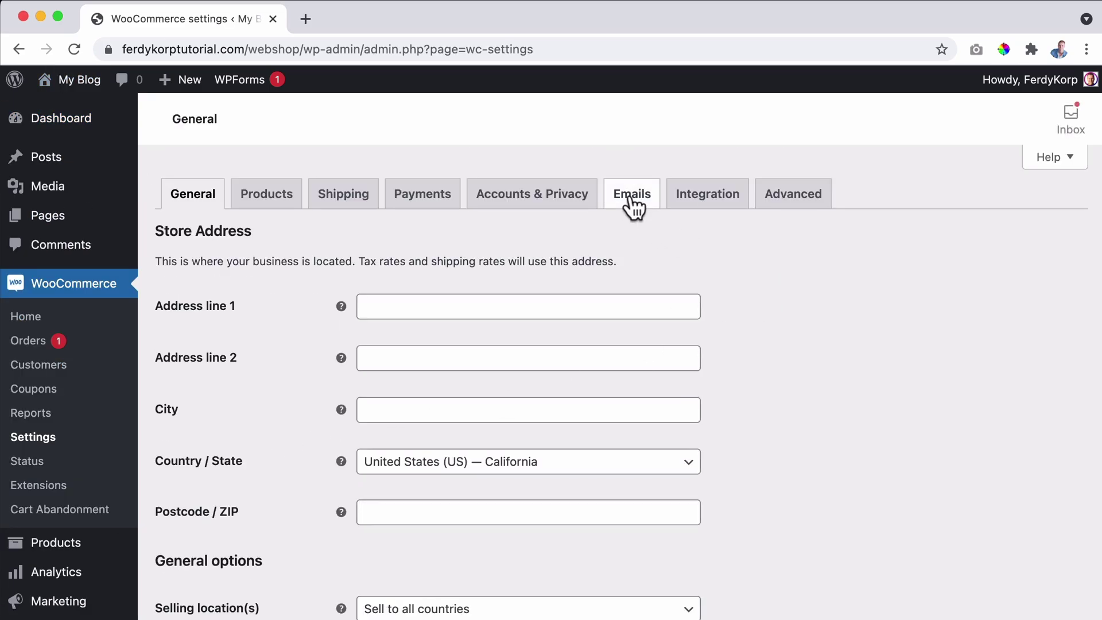
click(630, 198)
scroll(614, 201, down, 3)
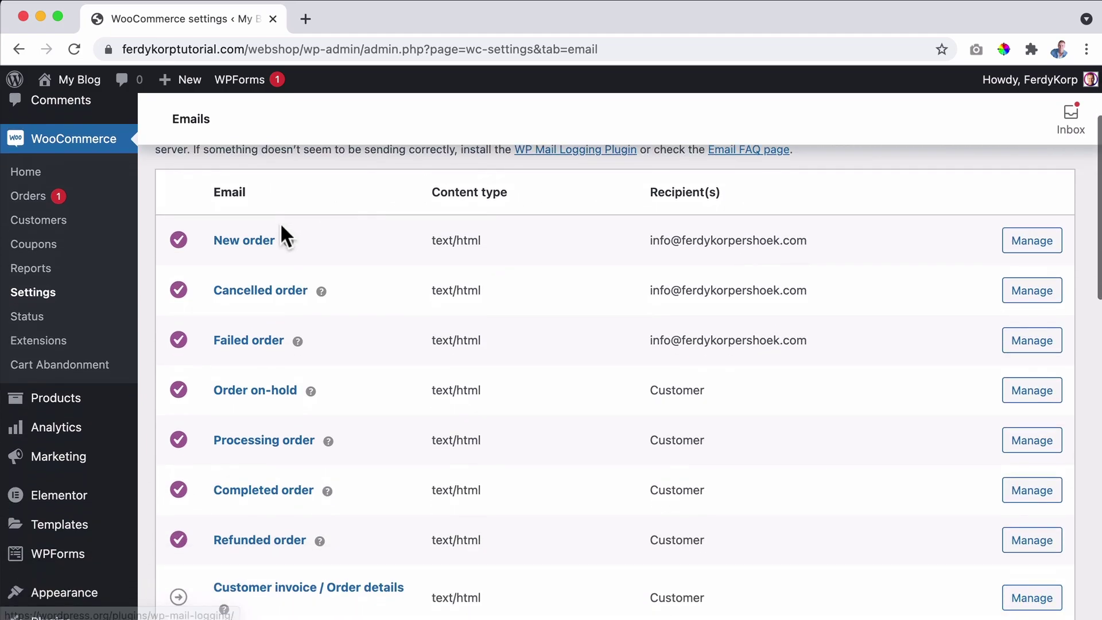
scroll(278, 230, down, 1)
scroll(287, 281, down, 1)
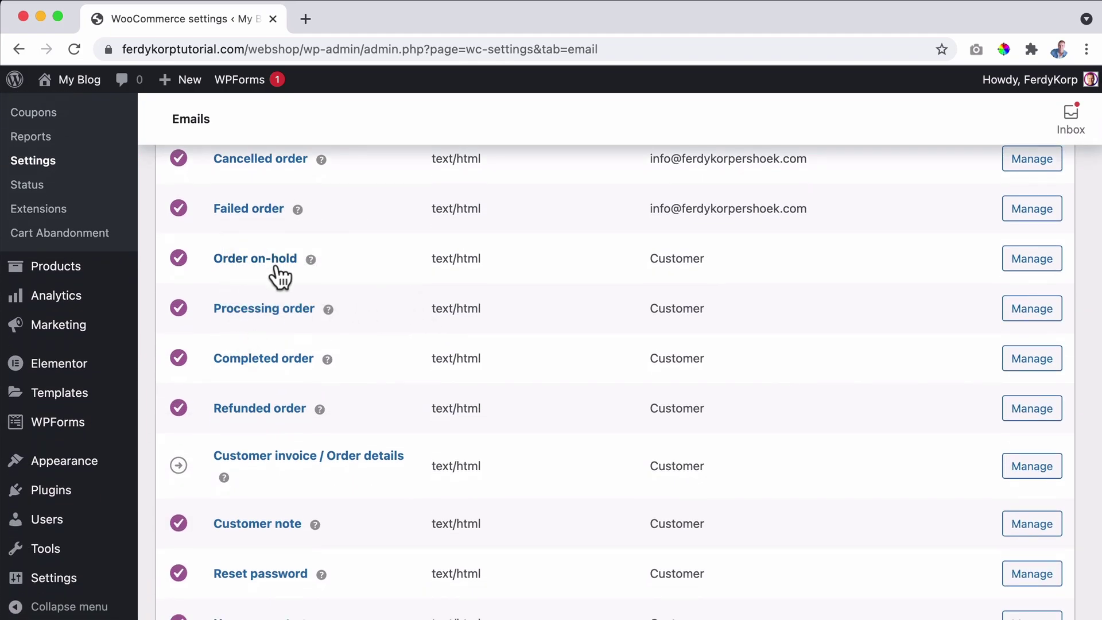
scroll(400, 315, down, 4)
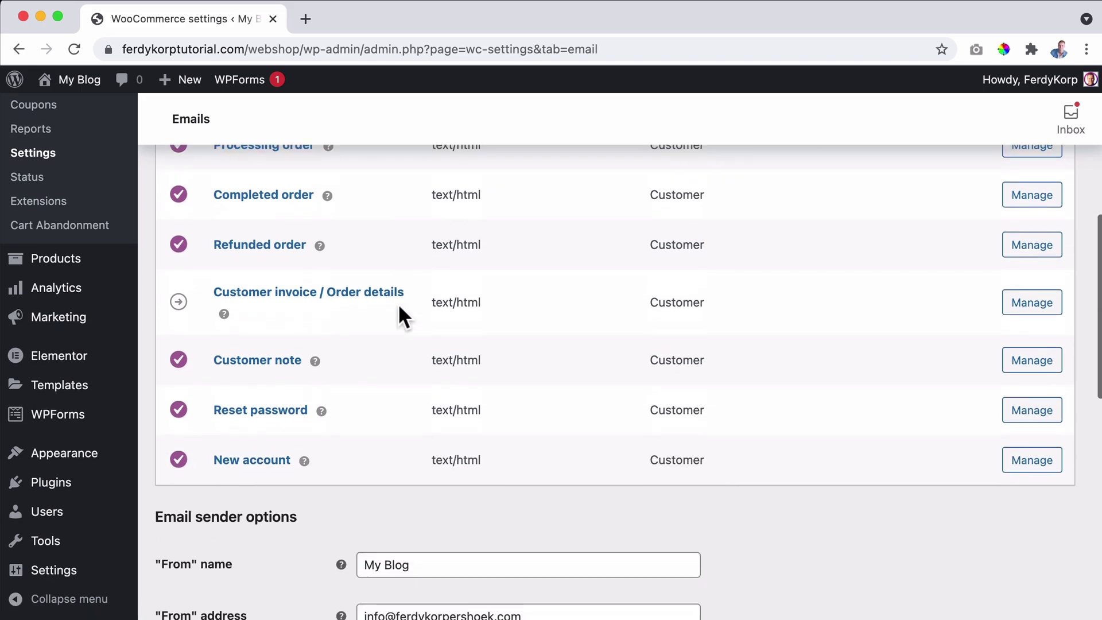
scroll(396, 310, down, 3)
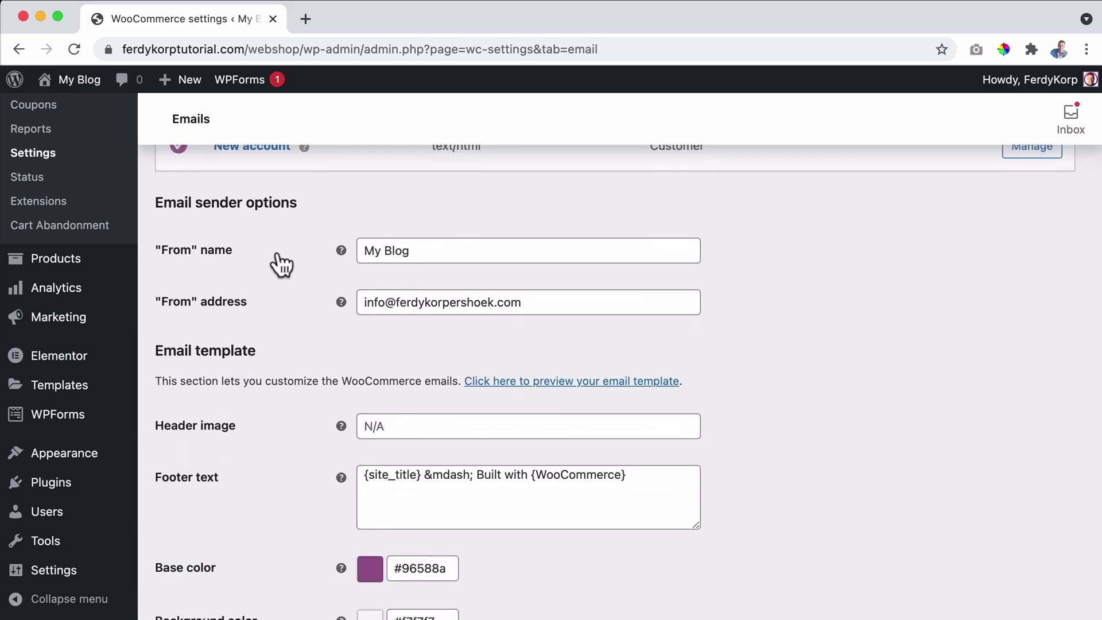
Replace the 'From' name My Blog with PlantCity and save the changes.
click(433, 250)
drag(433, 250, 334, 248)
text(Pla)
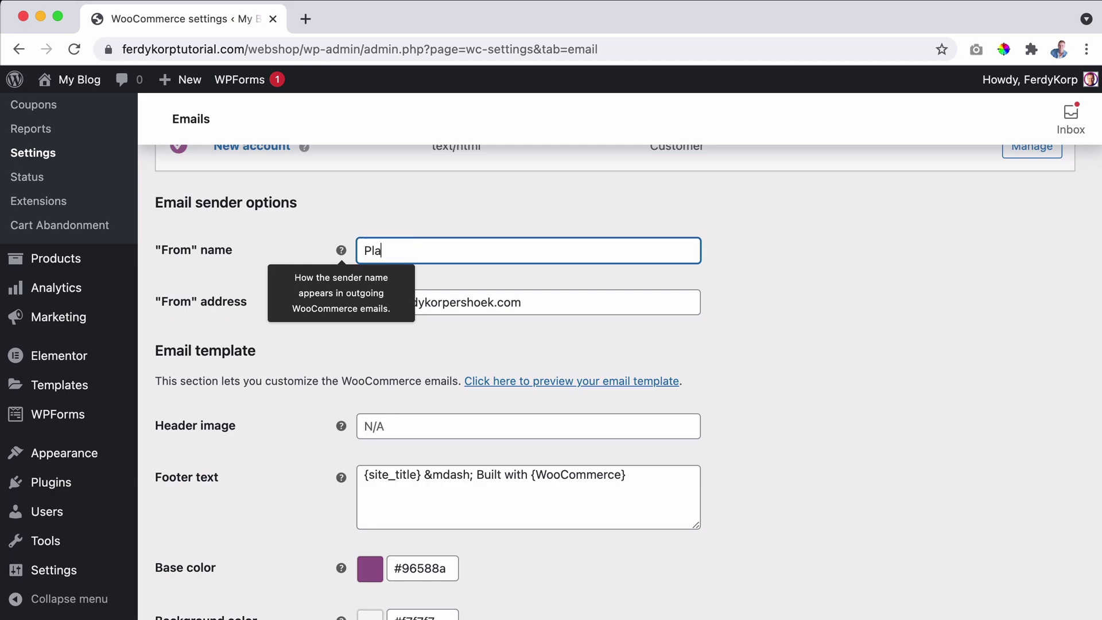
text(ntCity)
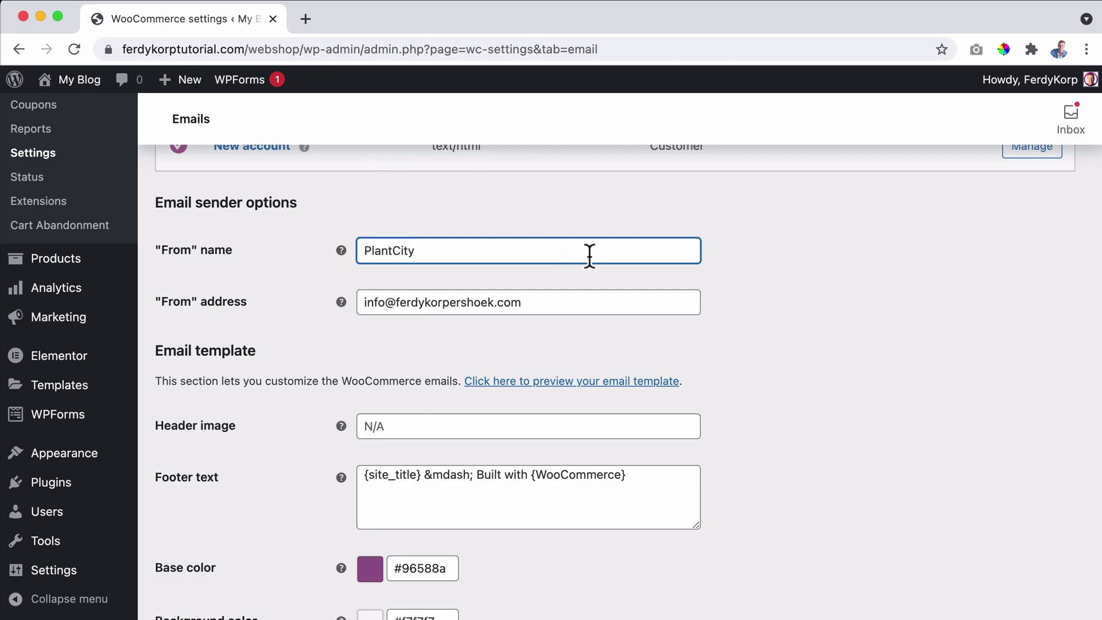
scroll(720, 248, down, 5)
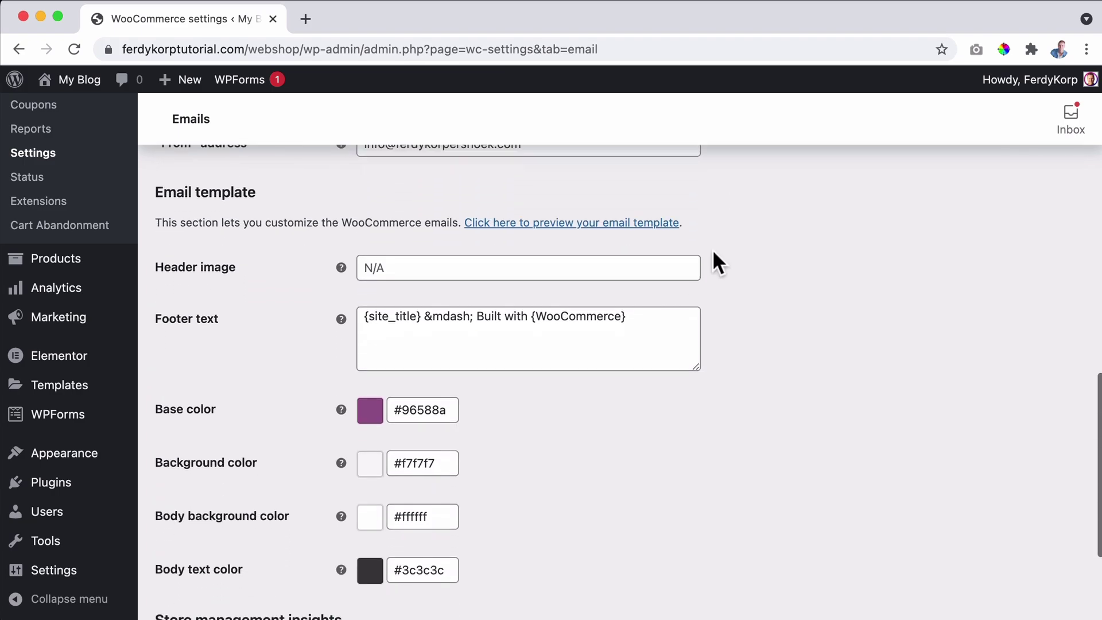
scroll(724, 258, down, 2)
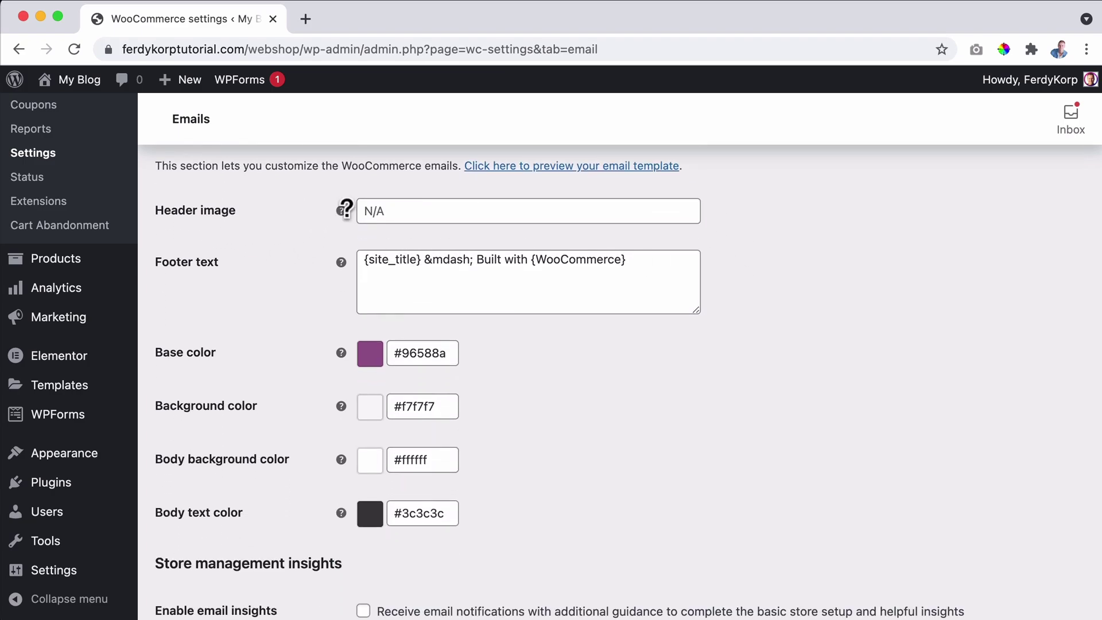
scroll(295, 315, down, 3)
click(198, 546)
Upload the PlantCity.png logo through Media > Add New.
mouse_move(64, 200)
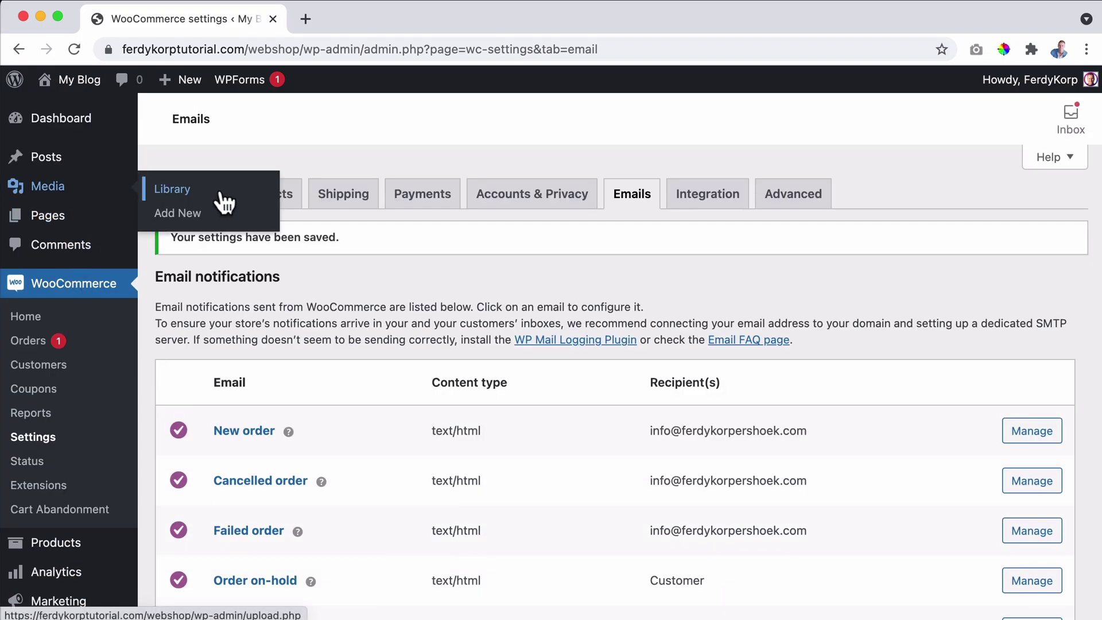
click(189, 217)
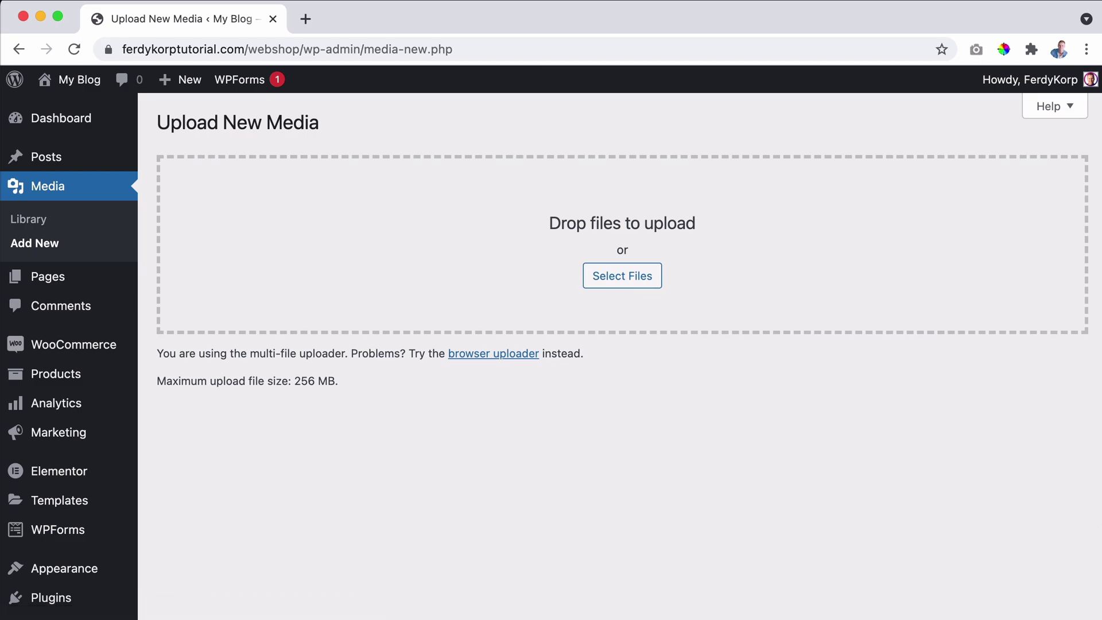
drag(1050, 398, 519, 195)
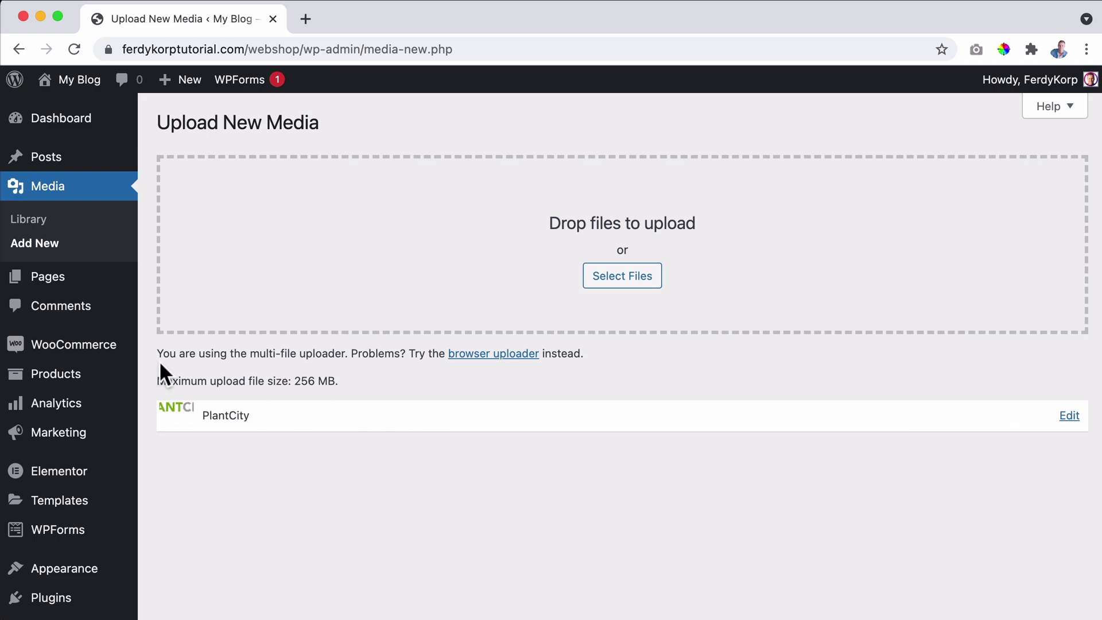
Copy the PlantCity image's file URL from the media library.
click(35, 220)
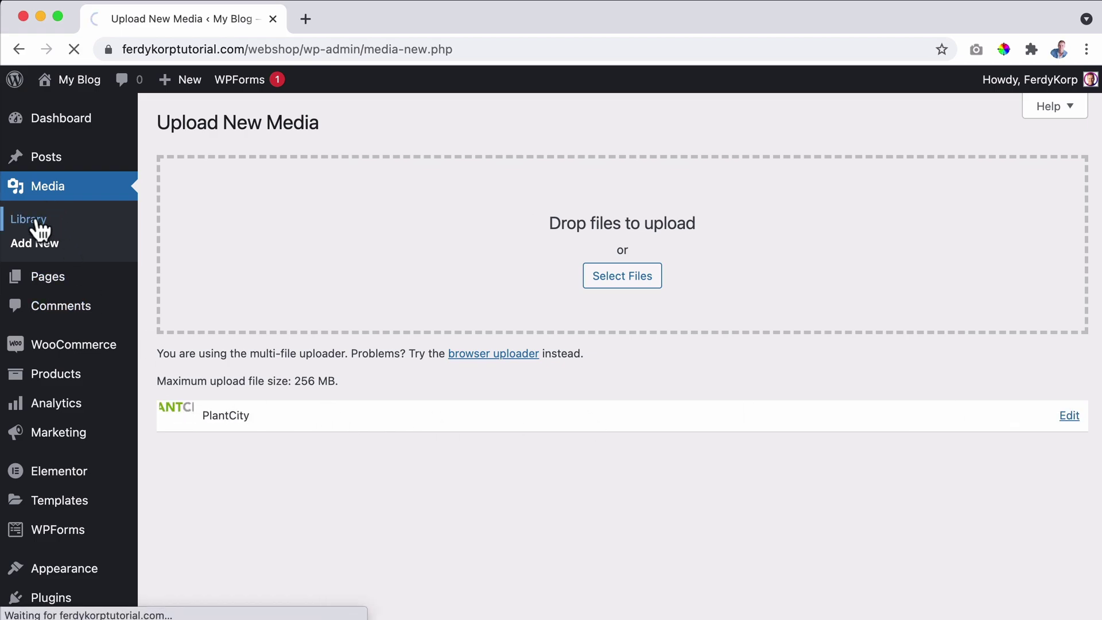
click(218, 269)
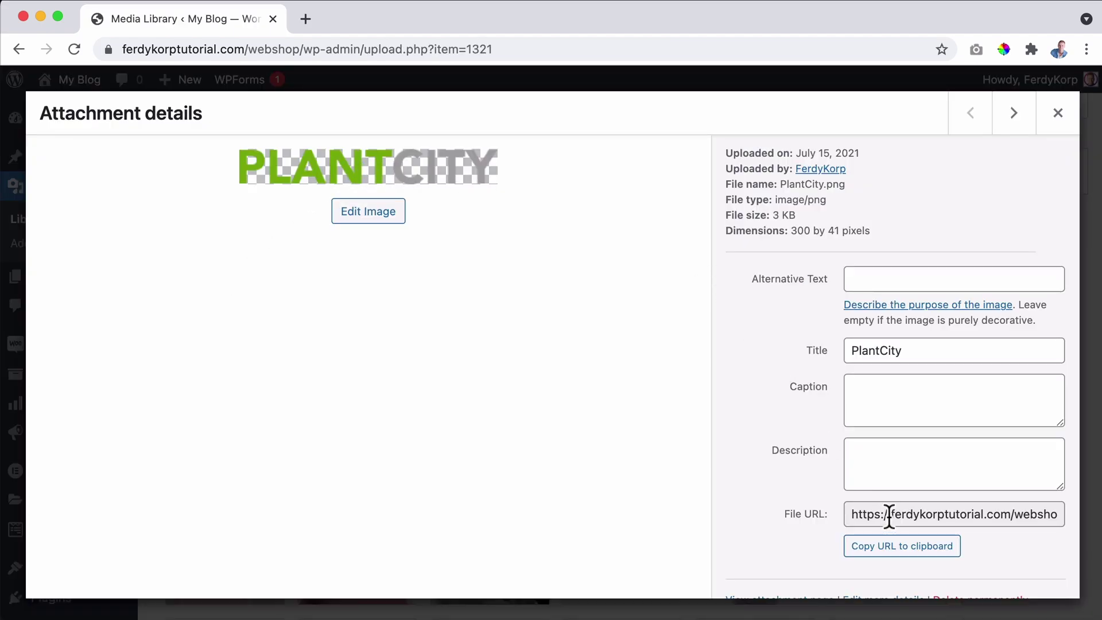
click(894, 550)
click(1059, 114)
Paste the PlantCity.png URL into the Emails tab's Header image field.
scroll(41, 298, down, 1)
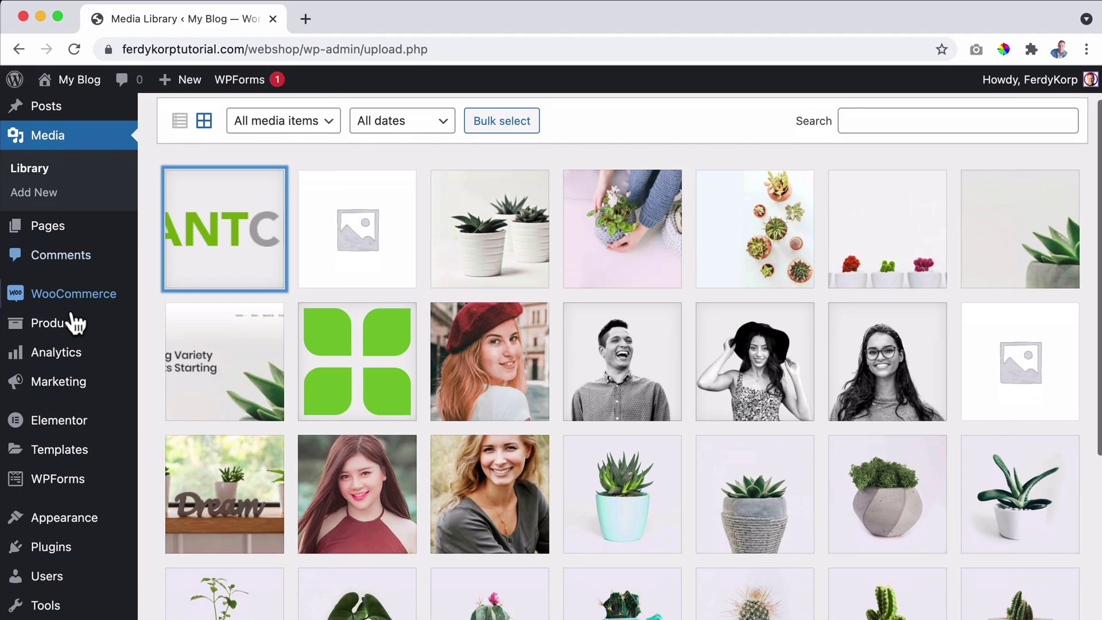
mouse_move(69, 302)
click(184, 416)
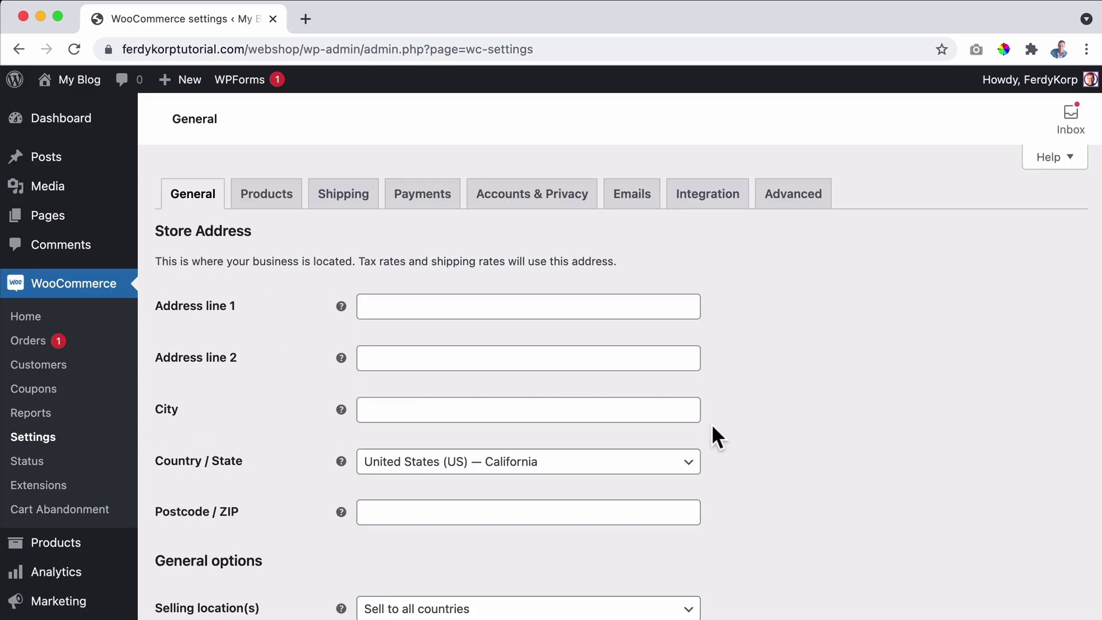
key(space)
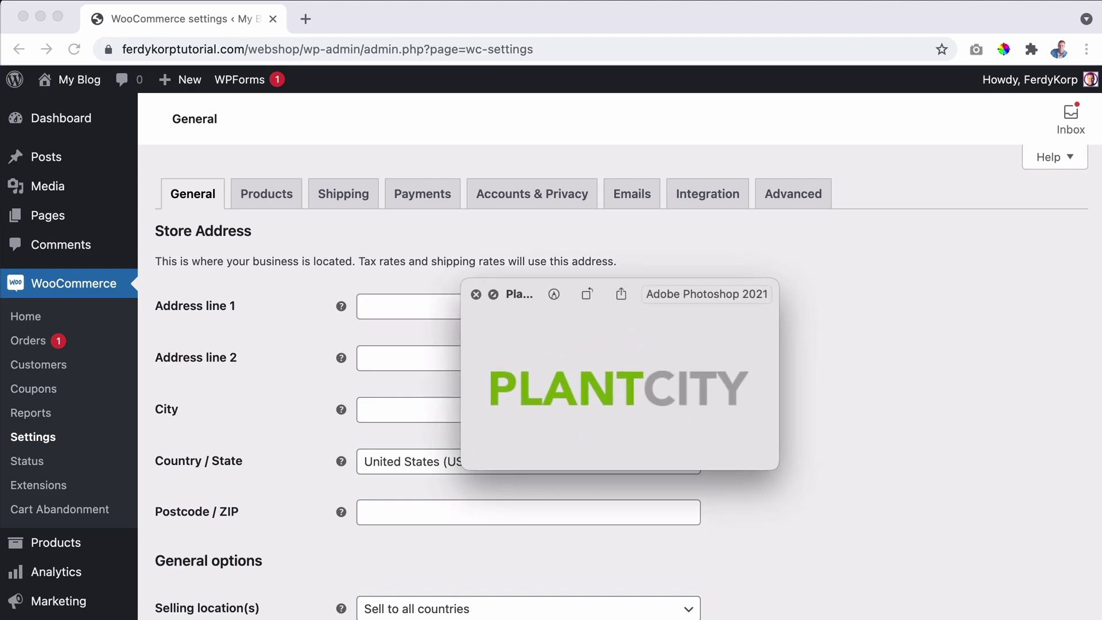
key(space)
click(618, 196)
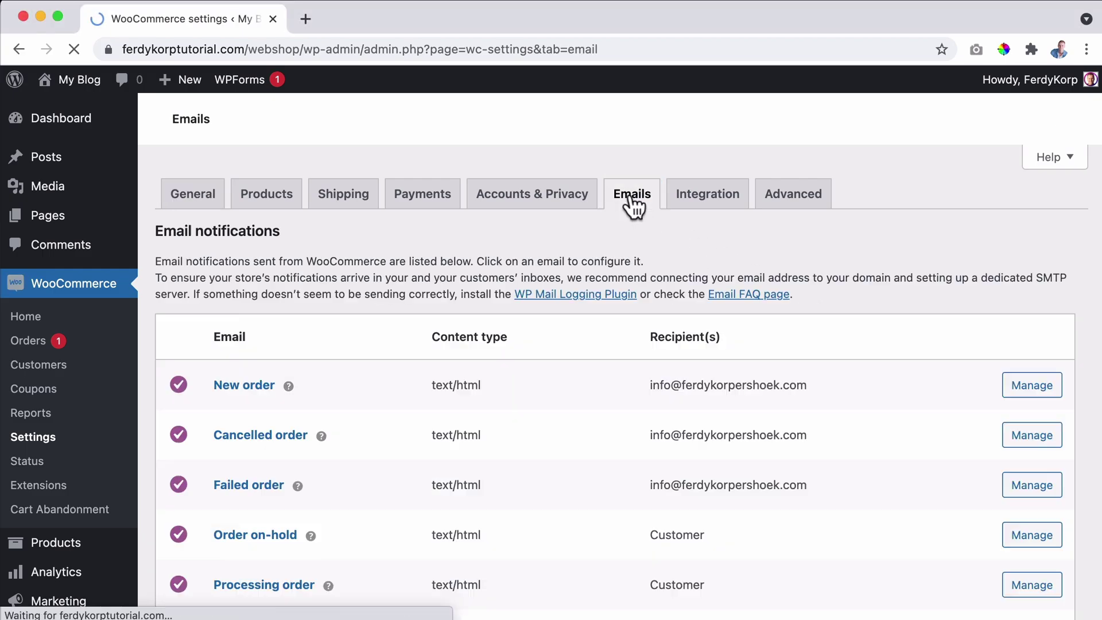
scroll(398, 316, down, 5)
scroll(382, 344, down, 1)
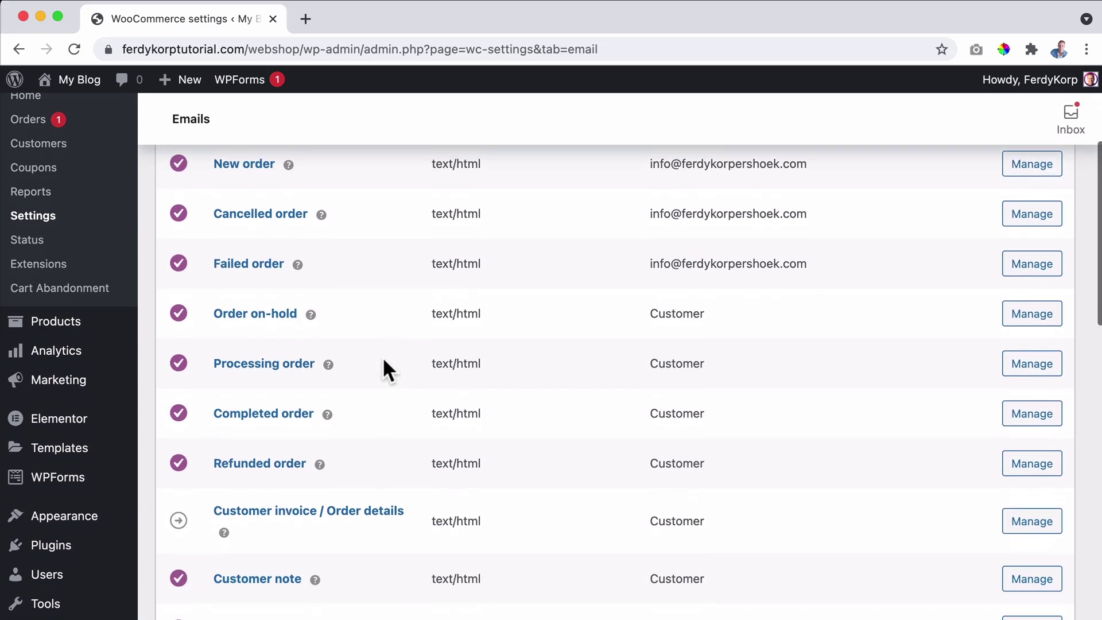
scroll(377, 351, down, 5)
scroll(377, 352, down, 5)
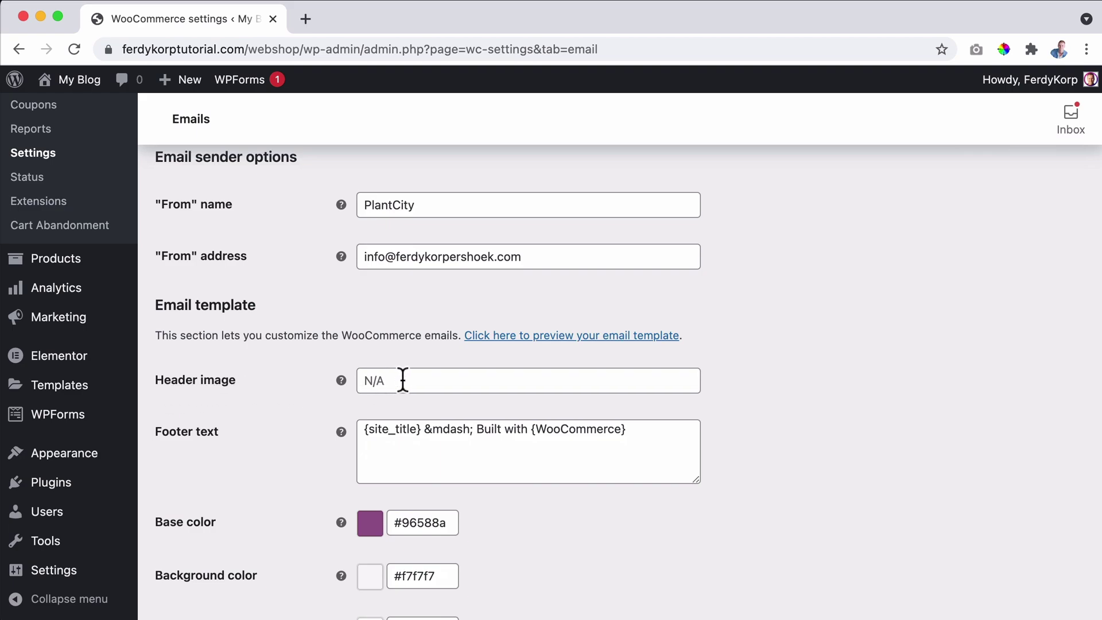
click(409, 380)
key(super+v)
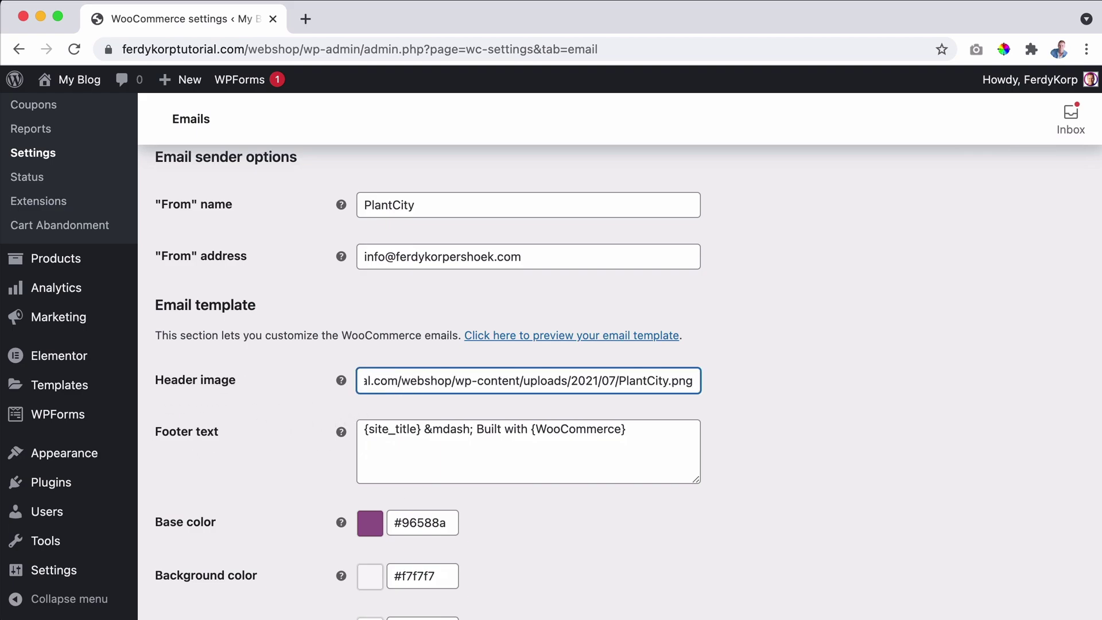
Check the old email's footer in Mail, then delete the 'Built with WooCommerce' footer text.
key(super+Tab)
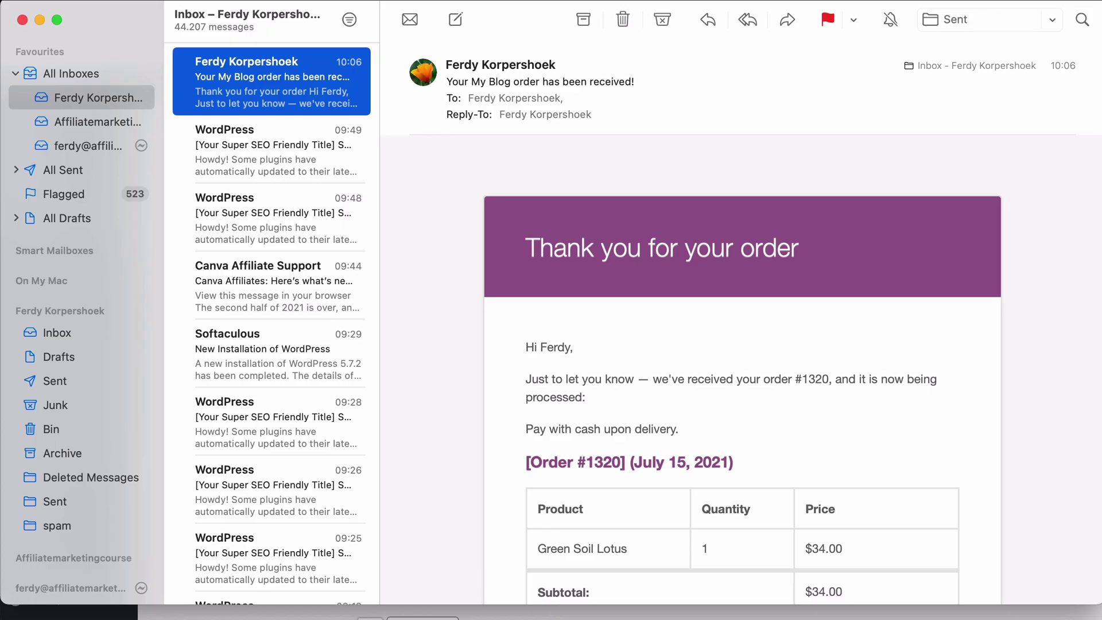
scroll(854, 333, down, 10)
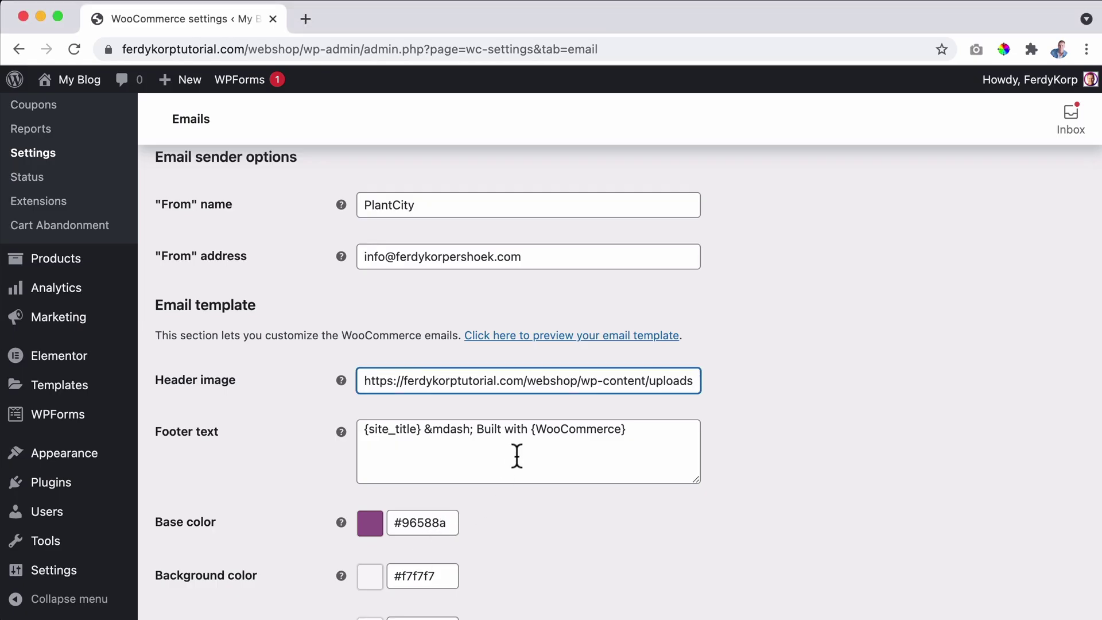
click(516, 456)
key(super+a)
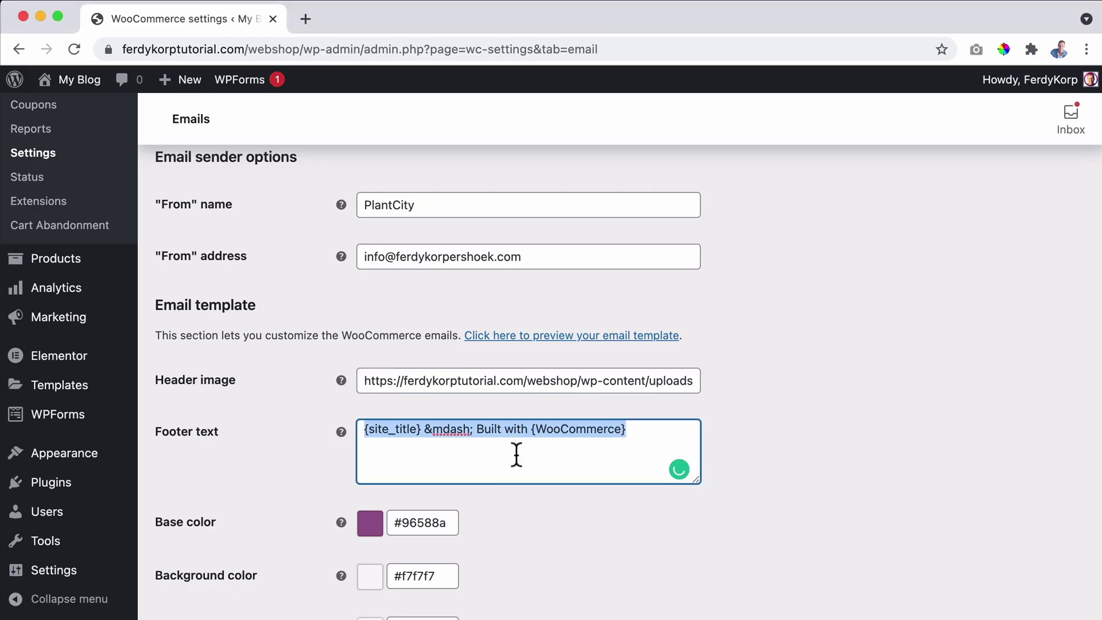
key(BackSpace)
scroll(517, 456, down, 3)
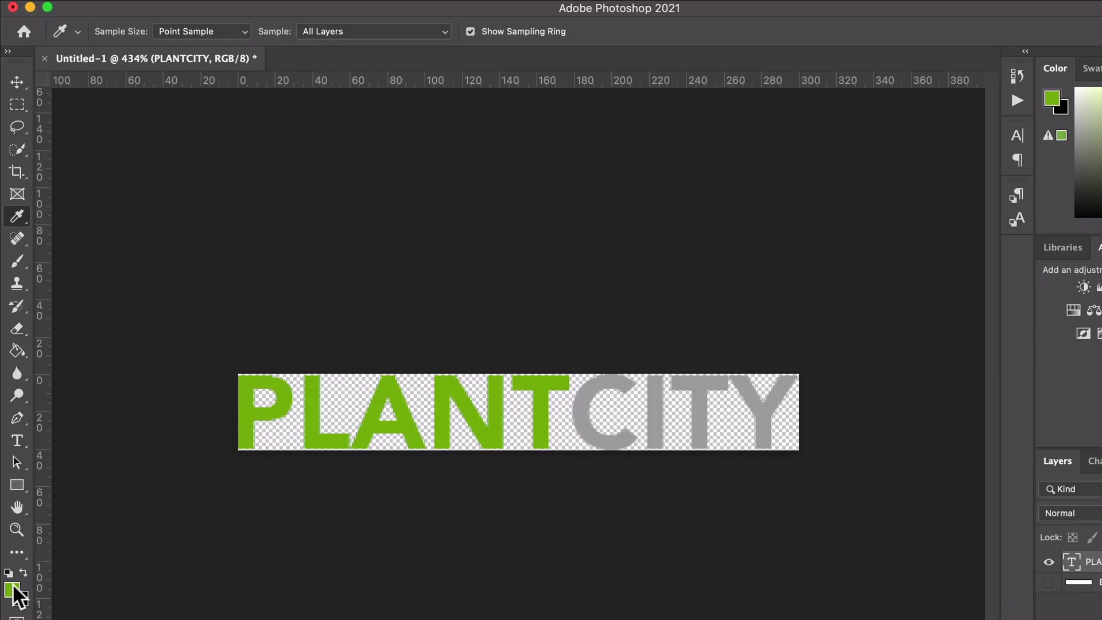
click(11, 590)
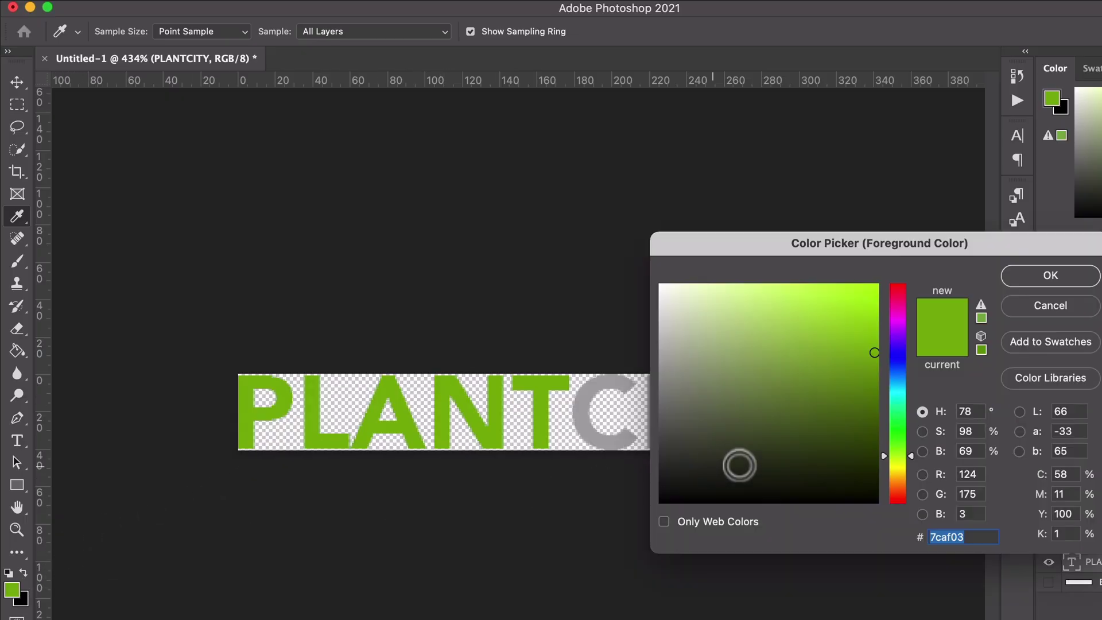
click(1041, 305)
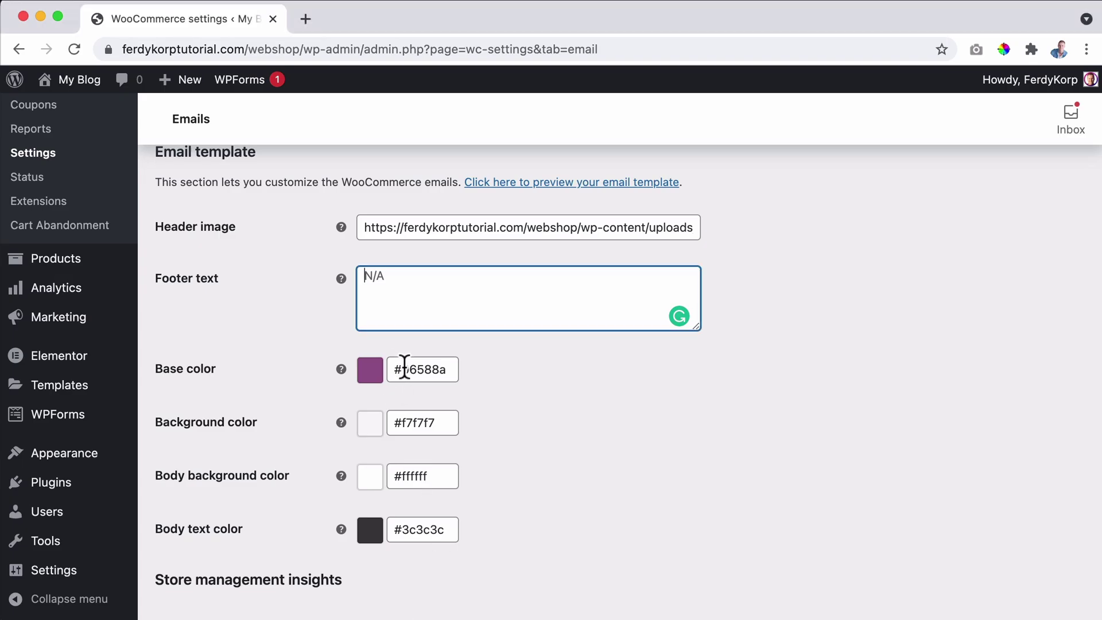
Set the email base colour to #7caf03.
double_click(404, 366)
text(7caf03)
key(Tab)
click(517, 374)
Lighten the body text colour to grey #6d6d6d and save the settings.
scroll(516, 370, down, 1)
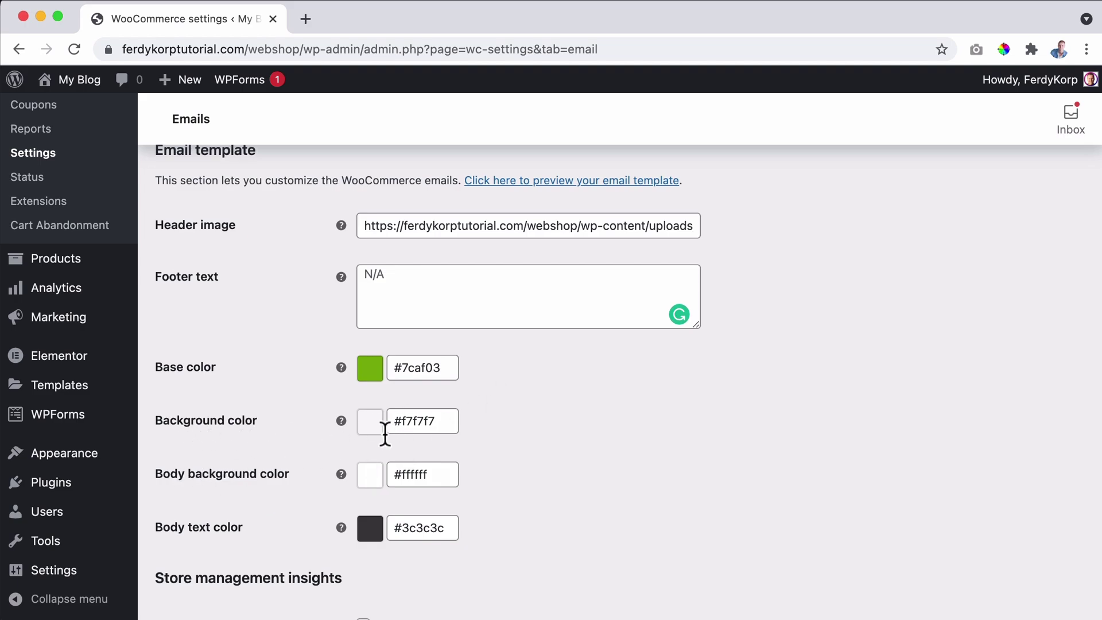
scroll(272, 497, down, 1)
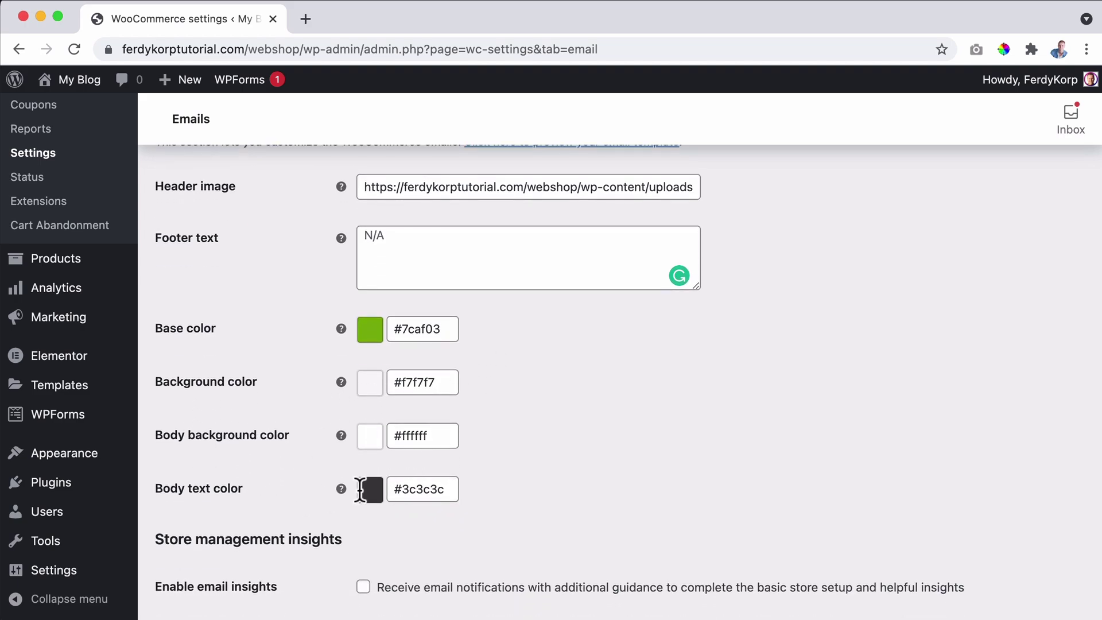
click(401, 489)
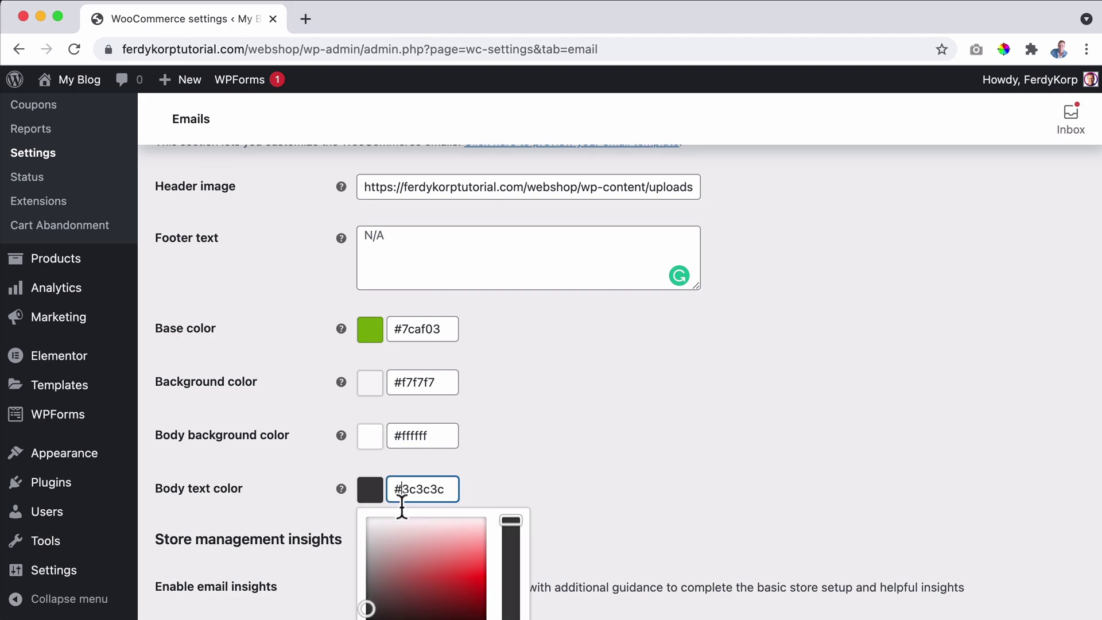
scroll(409, 505, down, 2)
drag(369, 514, 365, 516)
click(319, 493)
click(205, 577)
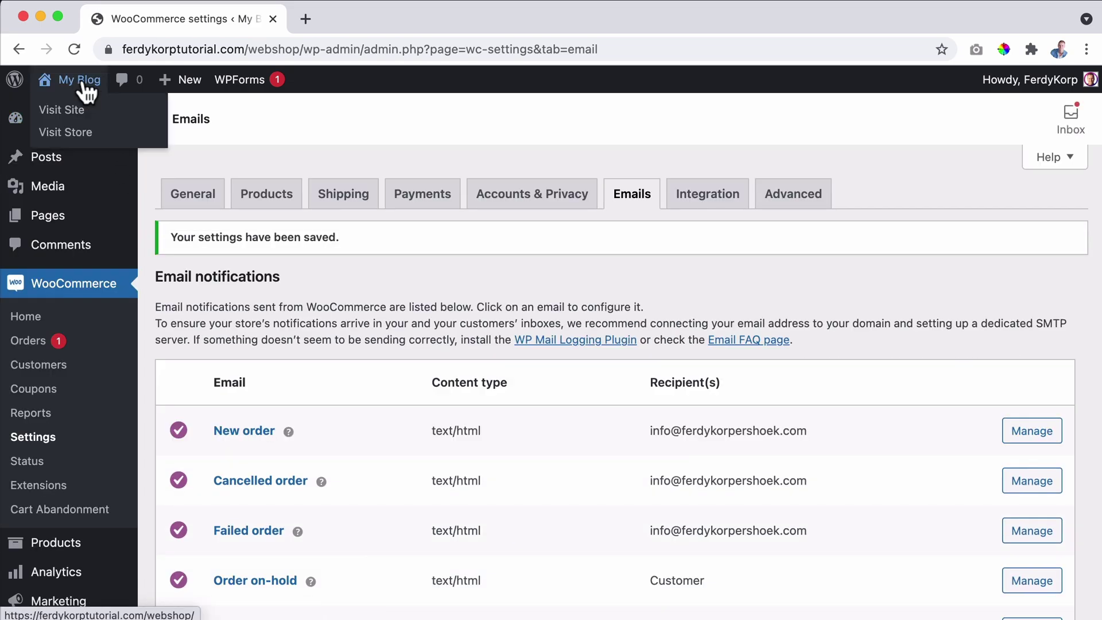
In a new storefront tab, add Green Soil Lotus to the cart and view it.
super+click(86, 91)
click(374, 15)
scroll(522, 290, down, 15)
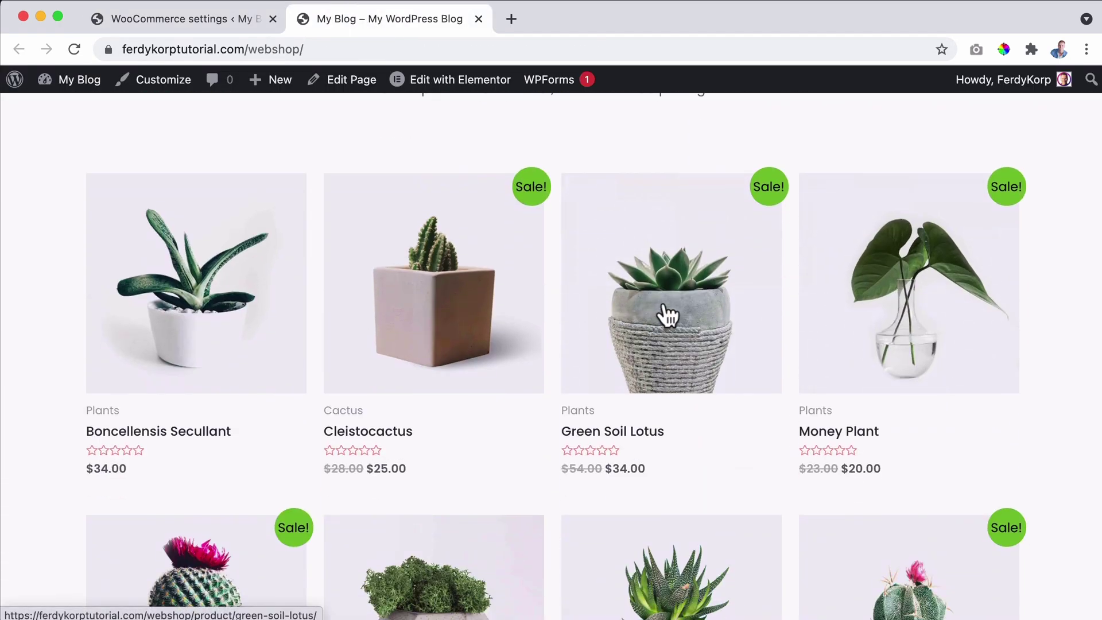
click(665, 314)
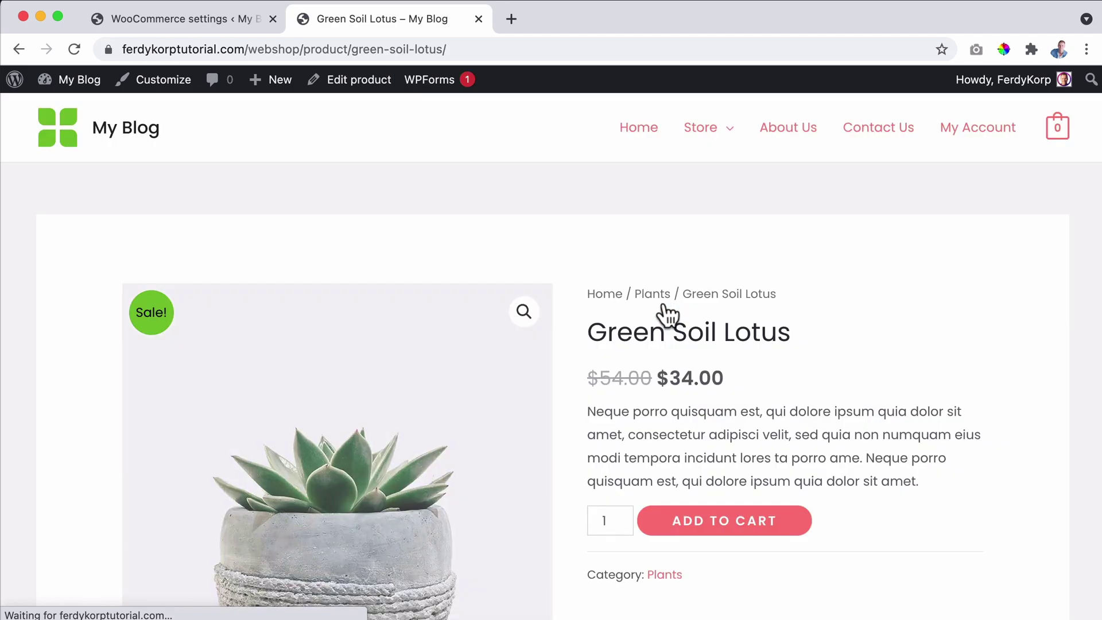
scroll(663, 316, down, 2)
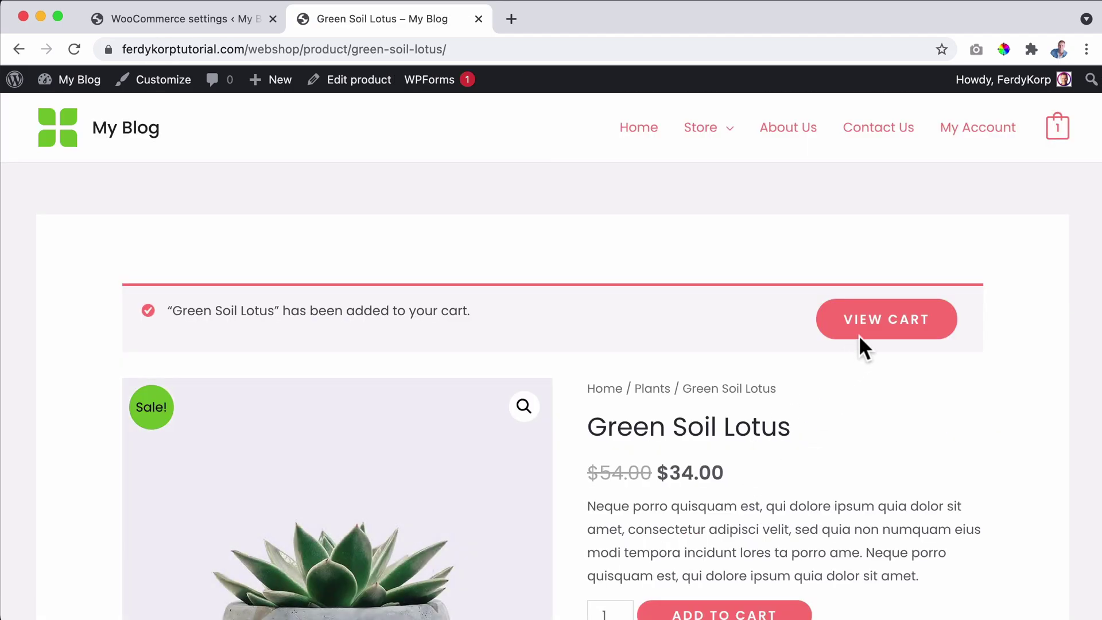
click(886, 324)
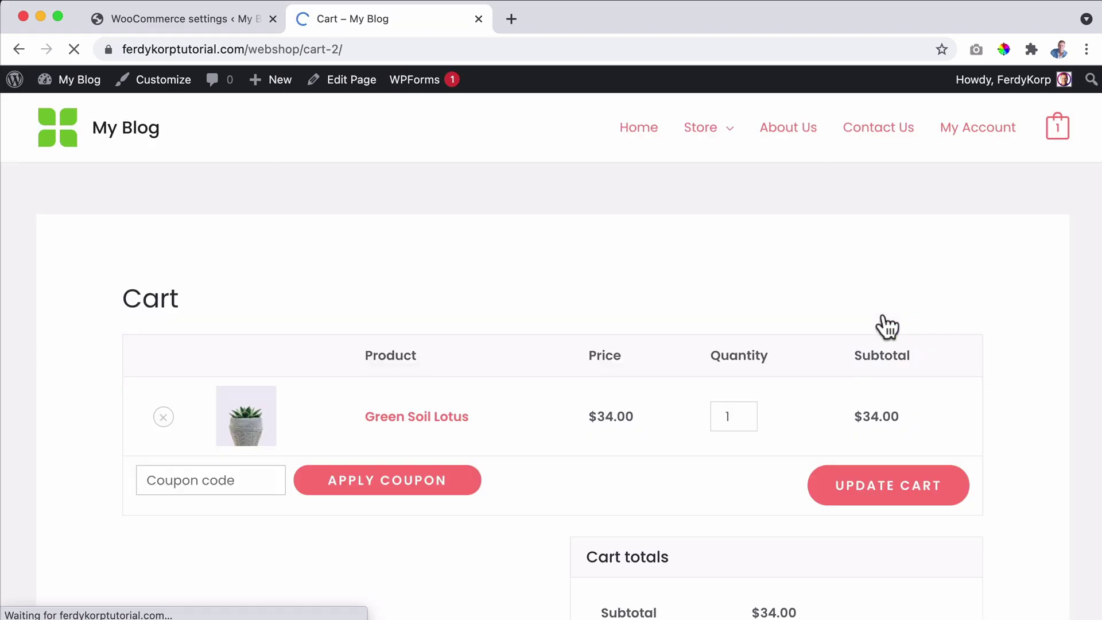
Check out and place the test order with cash on delivery.
scroll(880, 324, down, 5)
click(750, 457)
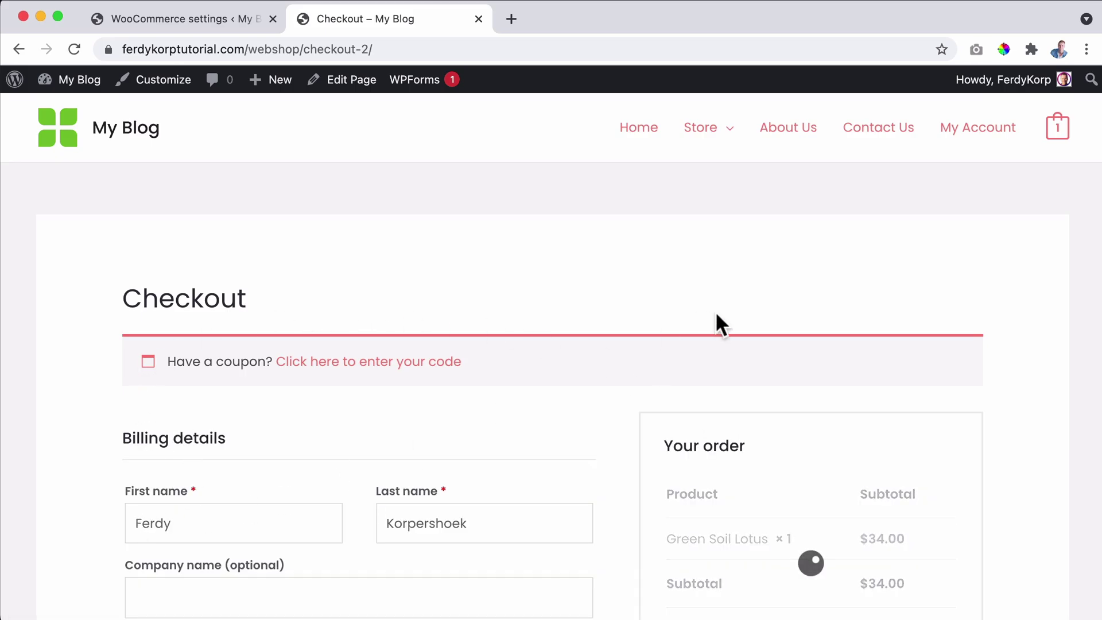
scroll(746, 313, down, 3)
scroll(769, 313, down, 7)
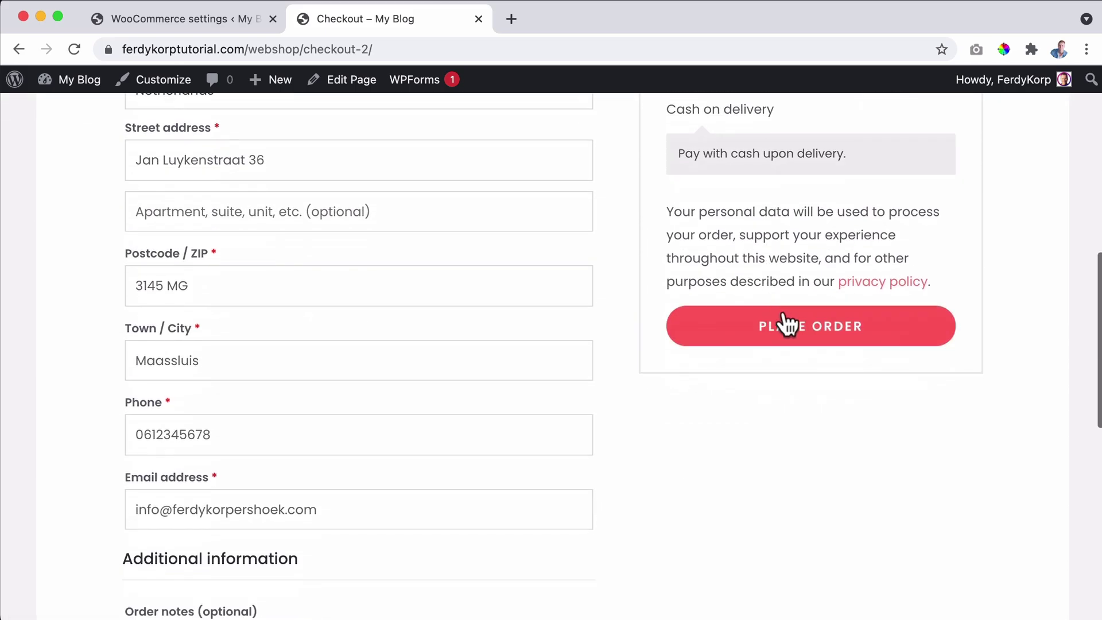
click(821, 326)
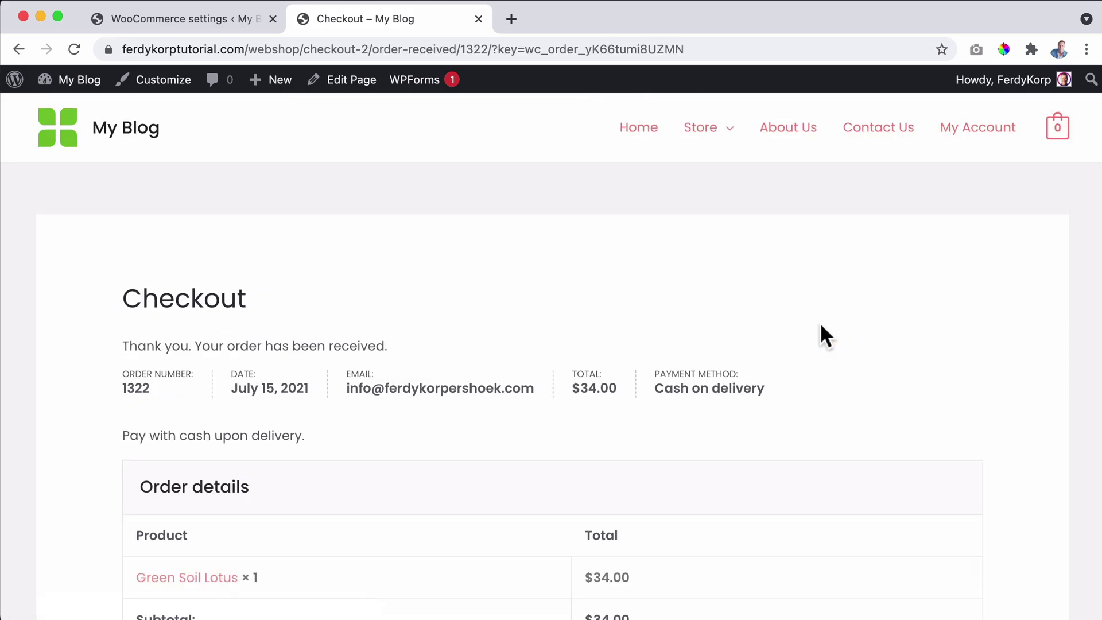
key(super+Tab)
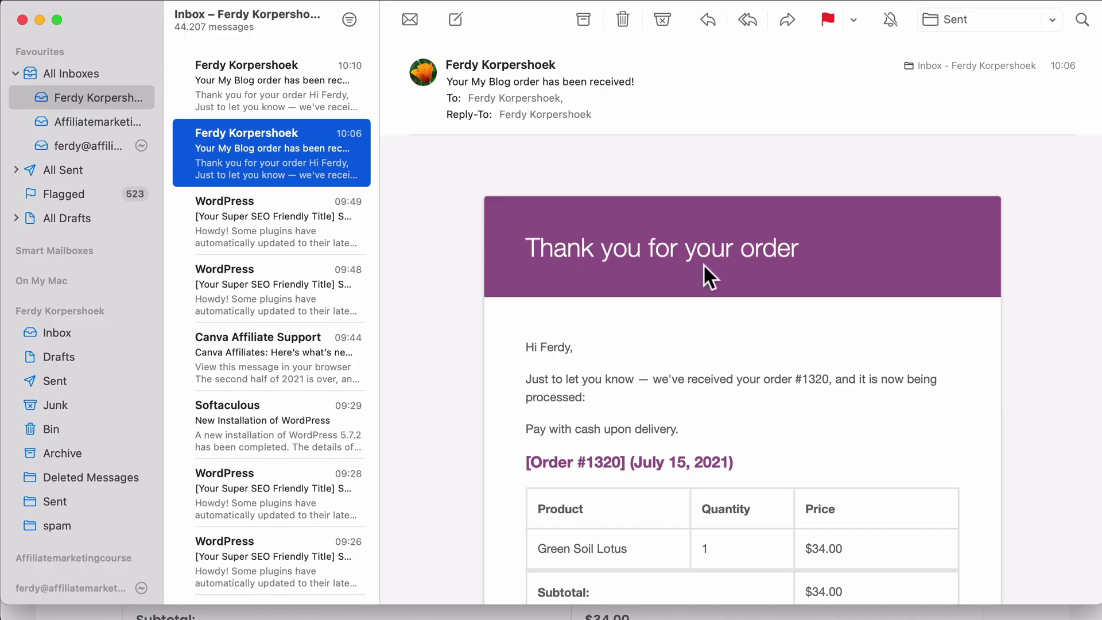
scroll(689, 270, down, 10)
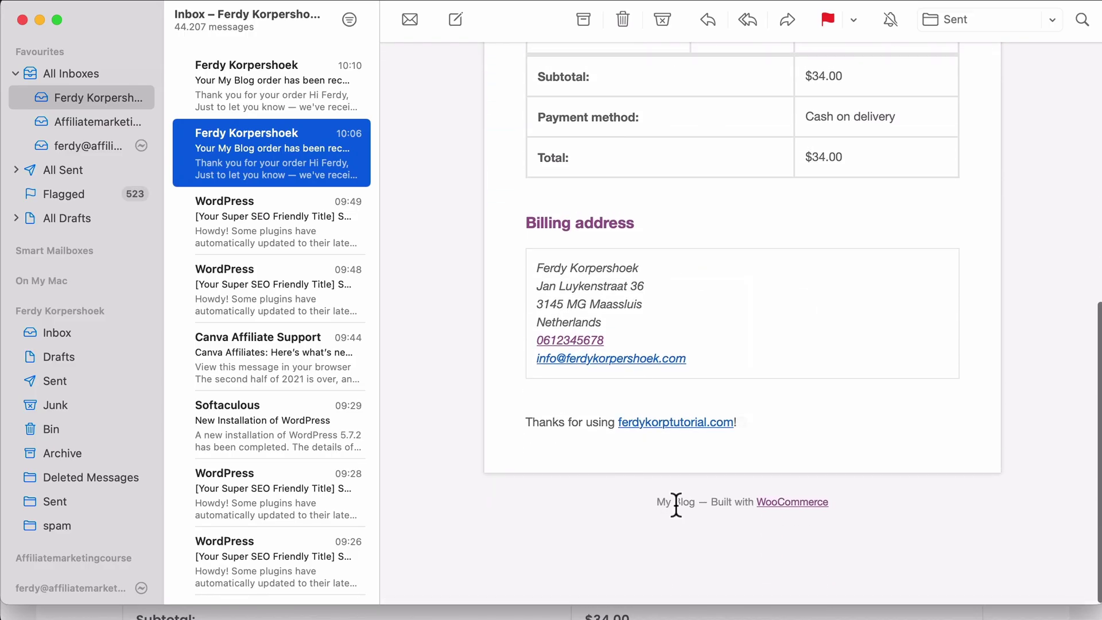
scroll(694, 447, up, 10)
click(246, 106)
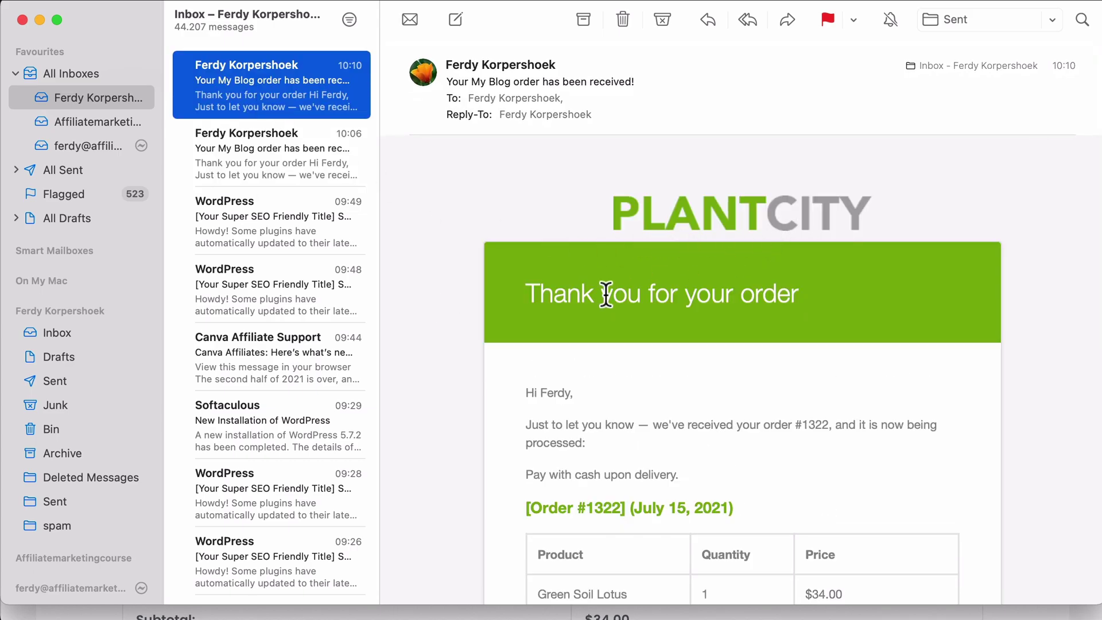
scroll(476, 189, down, 3)
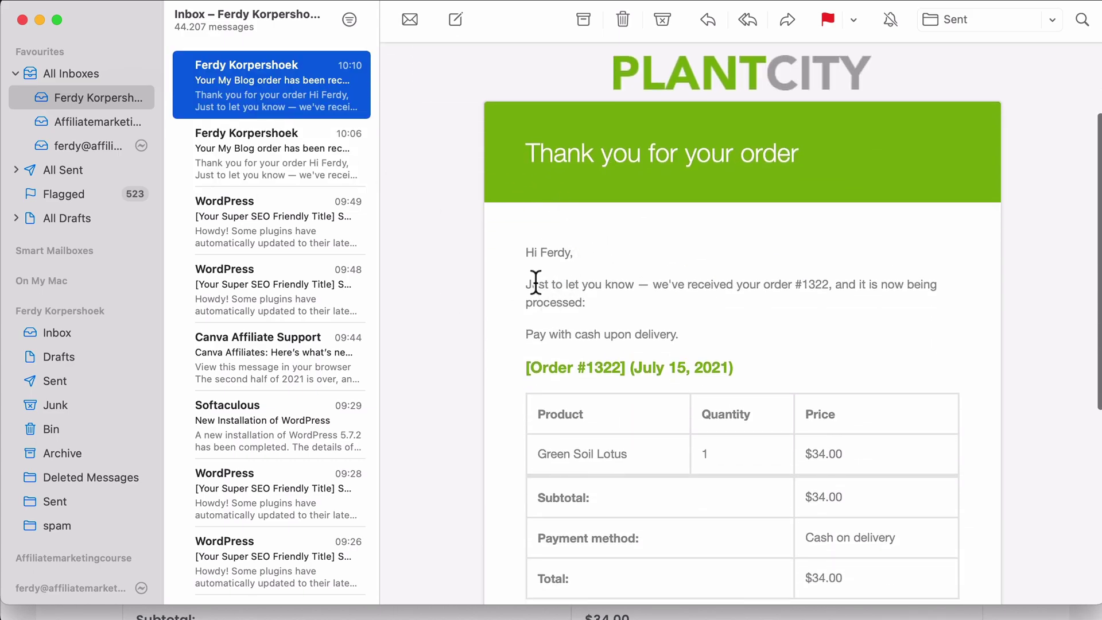
drag(526, 253, 582, 258)
click(694, 294)
scroll(694, 294, down, 10)
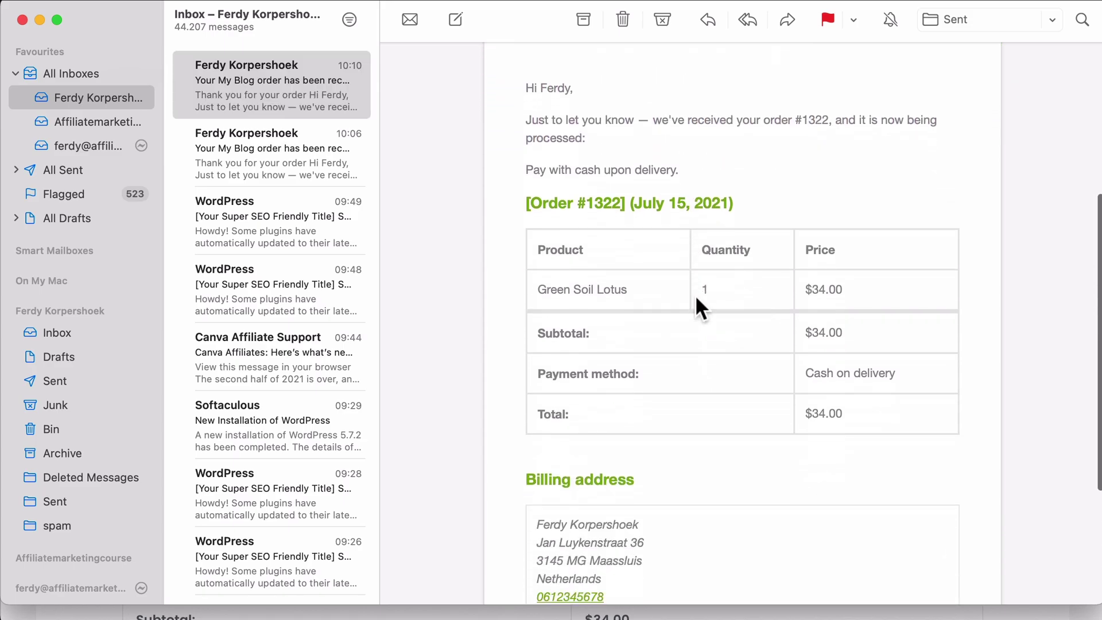
scroll(685, 292, down, 3)
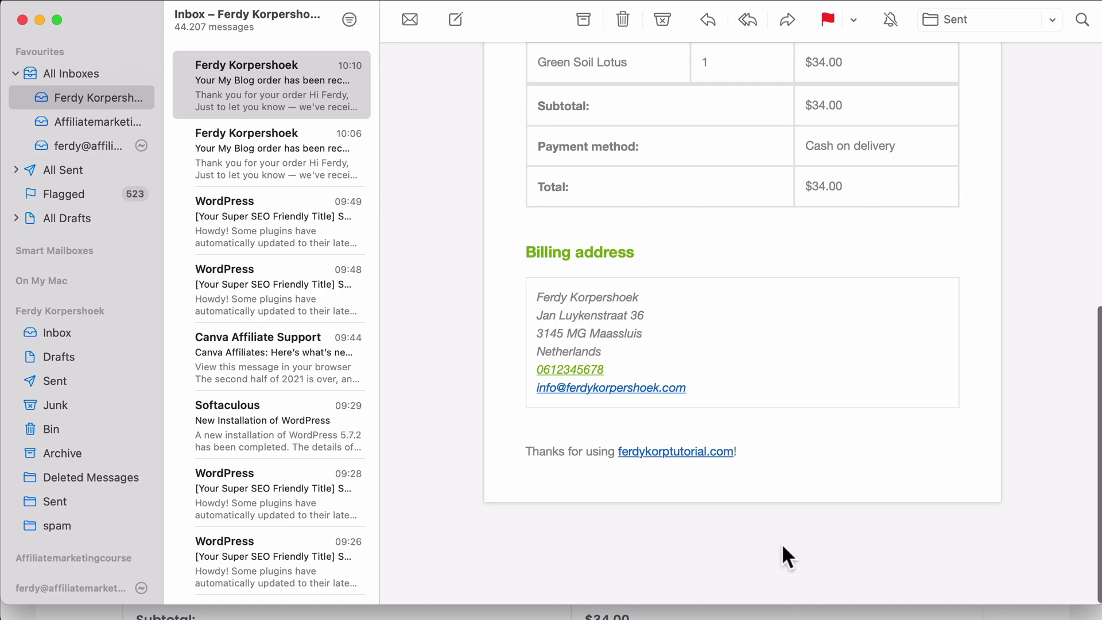
drag(546, 451, 689, 447)
click(783, 442)
scroll(783, 442, up, 15)
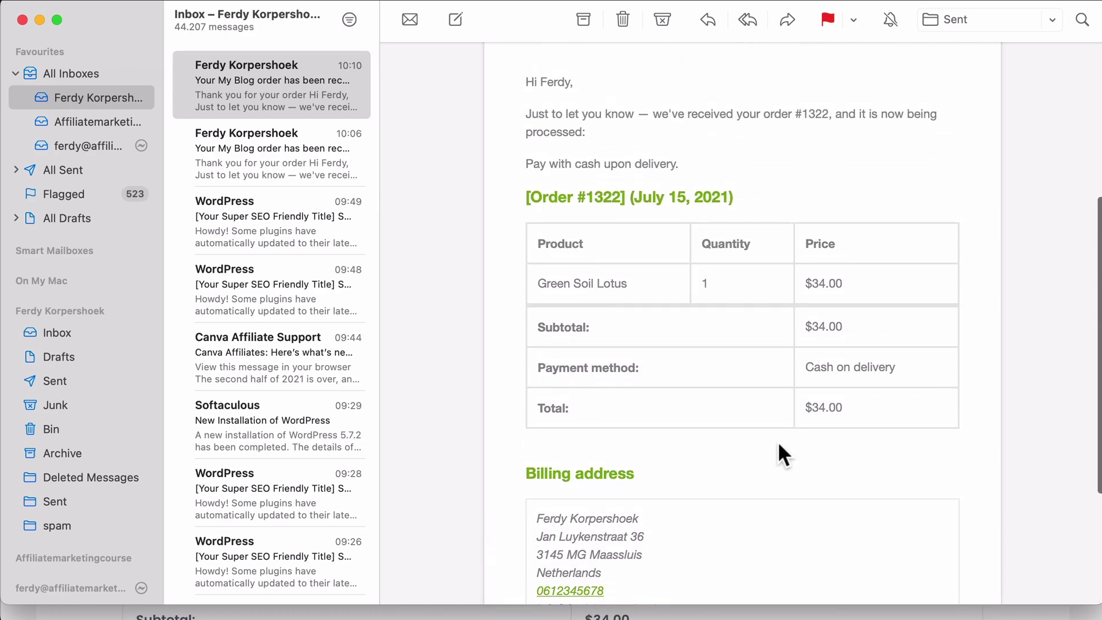
drag(595, 354, 528, 337)
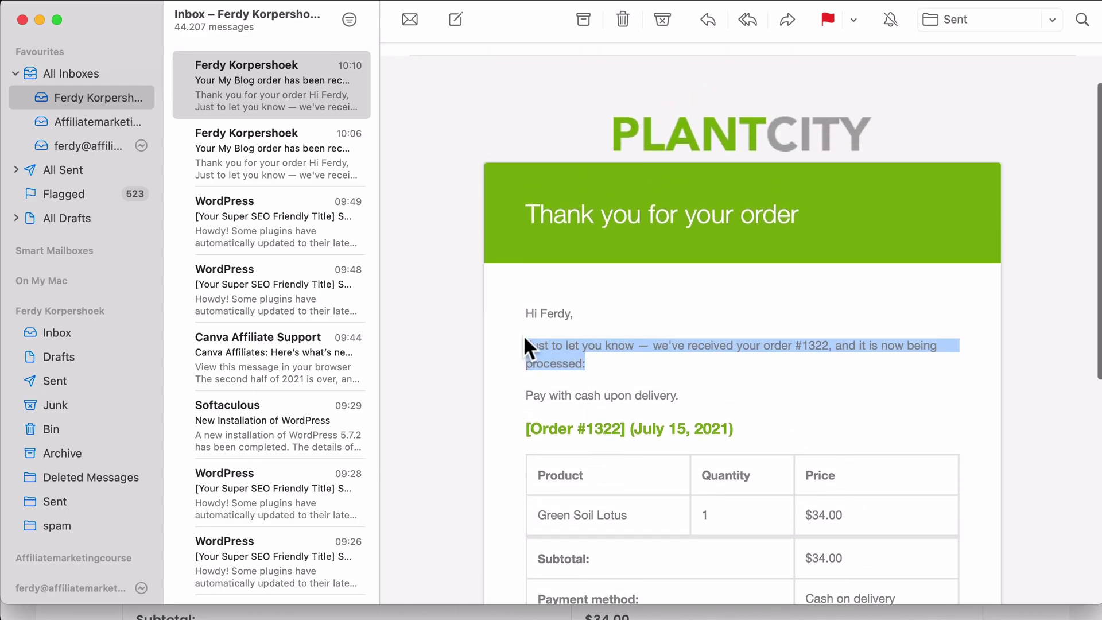
click(544, 342)
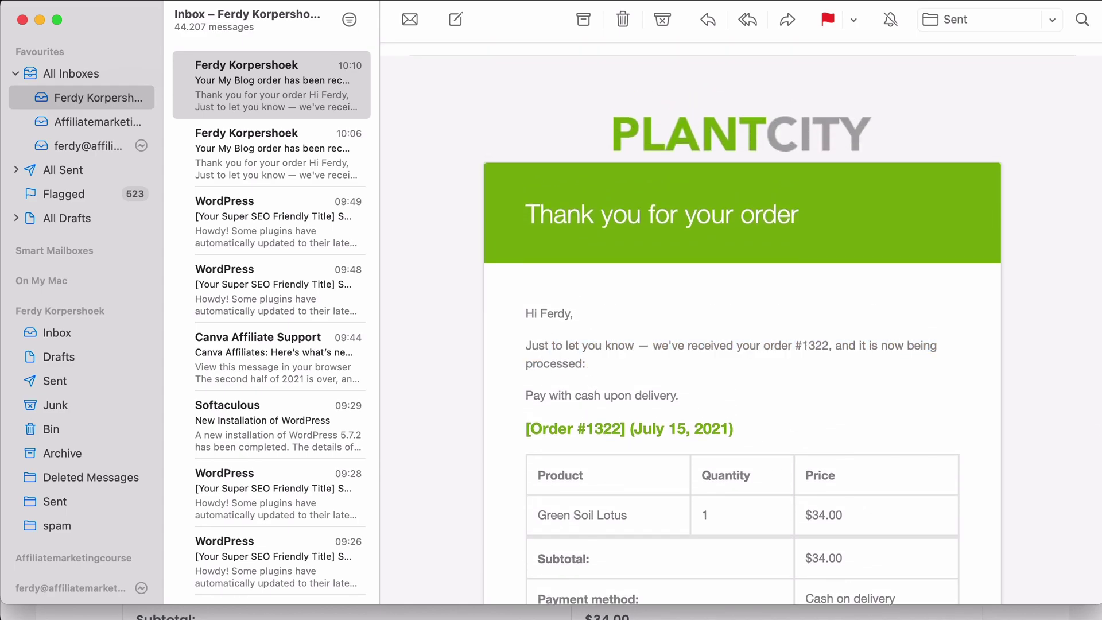
Open the Processing order email settings from the WooCommerce Emails list.
key(super+Tab)
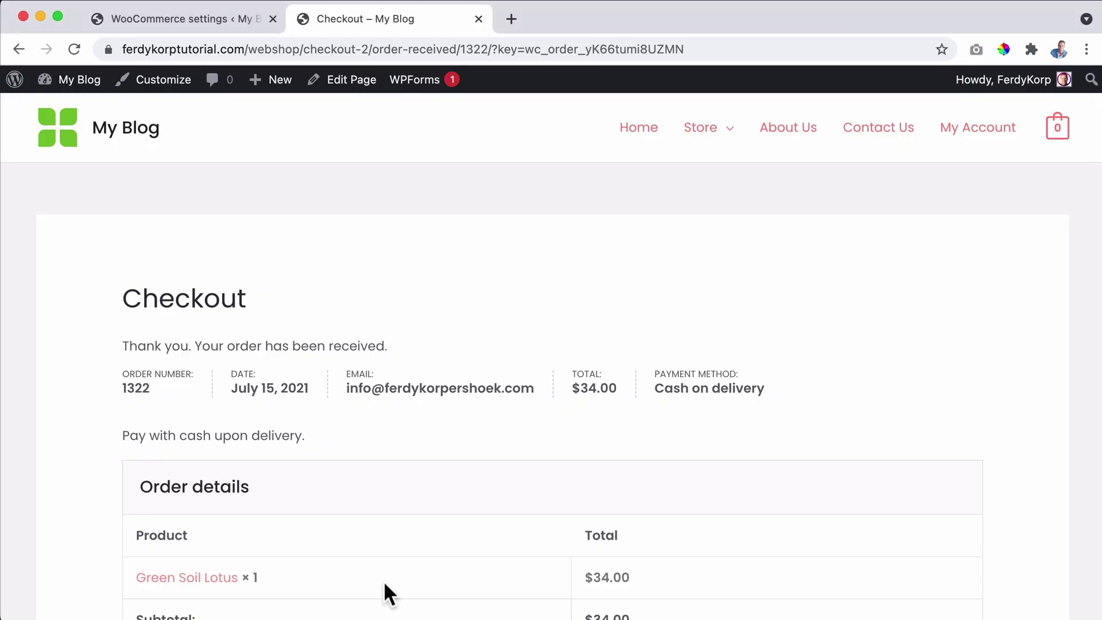
click(173, 17)
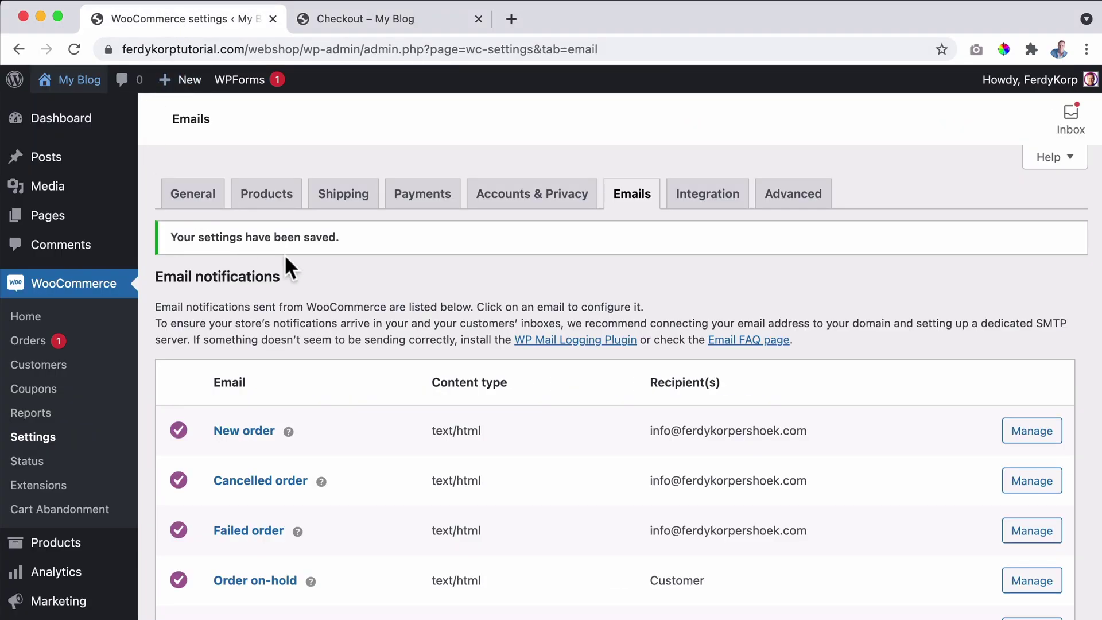
scroll(285, 254, down, 5)
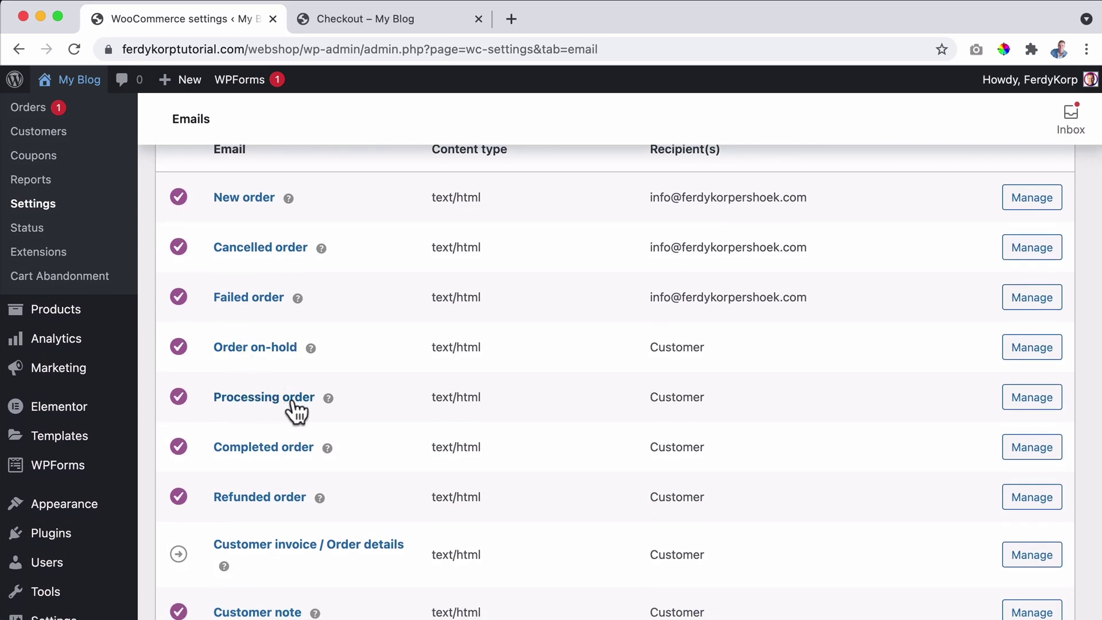
click(268, 398)
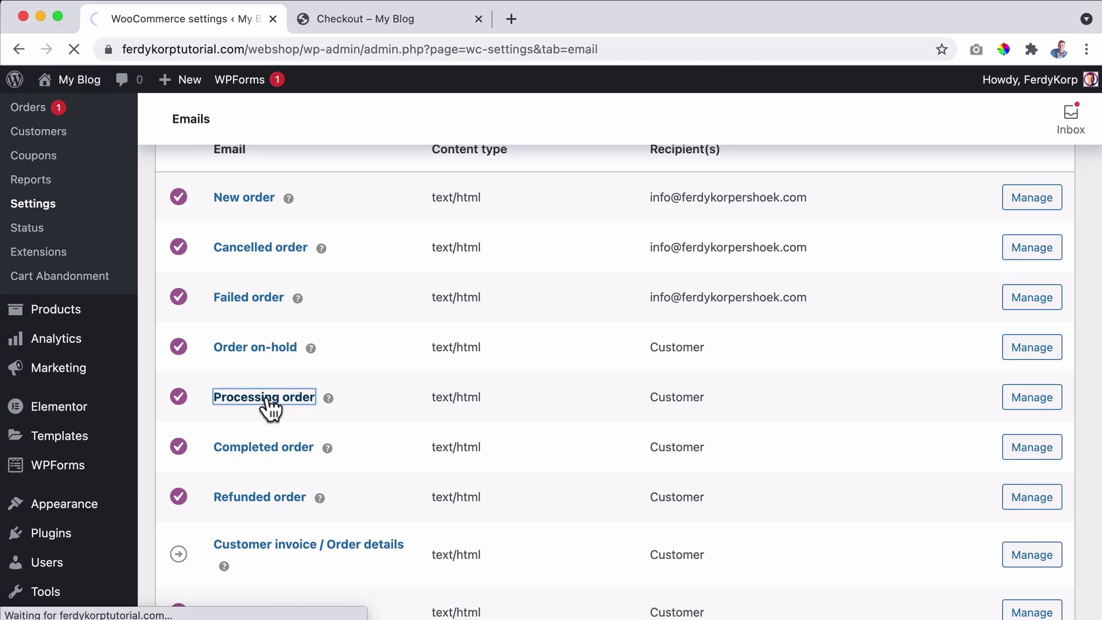
scroll(283, 381, down, 1)
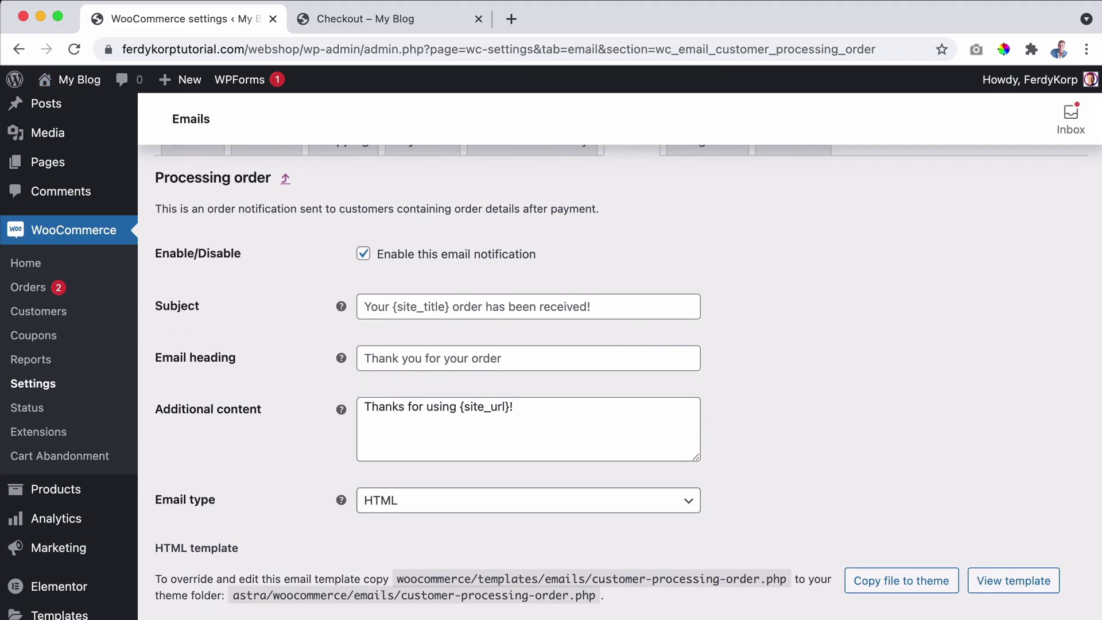
Glance at the received order email in Mail, then return to the Processing order settings.
key(super+Tab)
scroll(601, 226, up, 3)
mouse_move(467, 68)
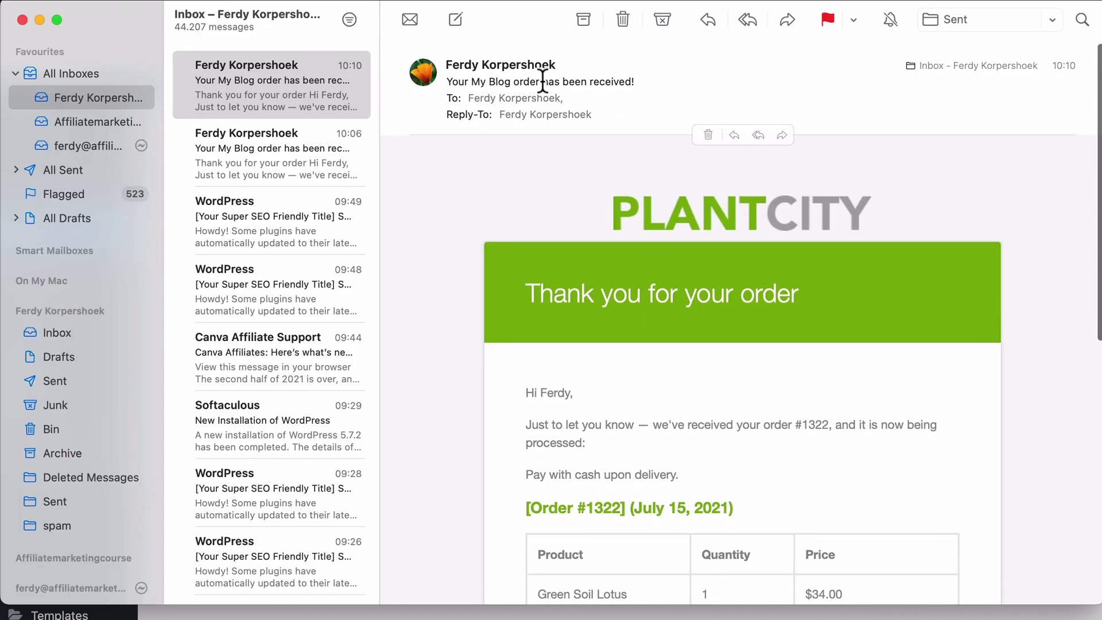
key(super+Tab)
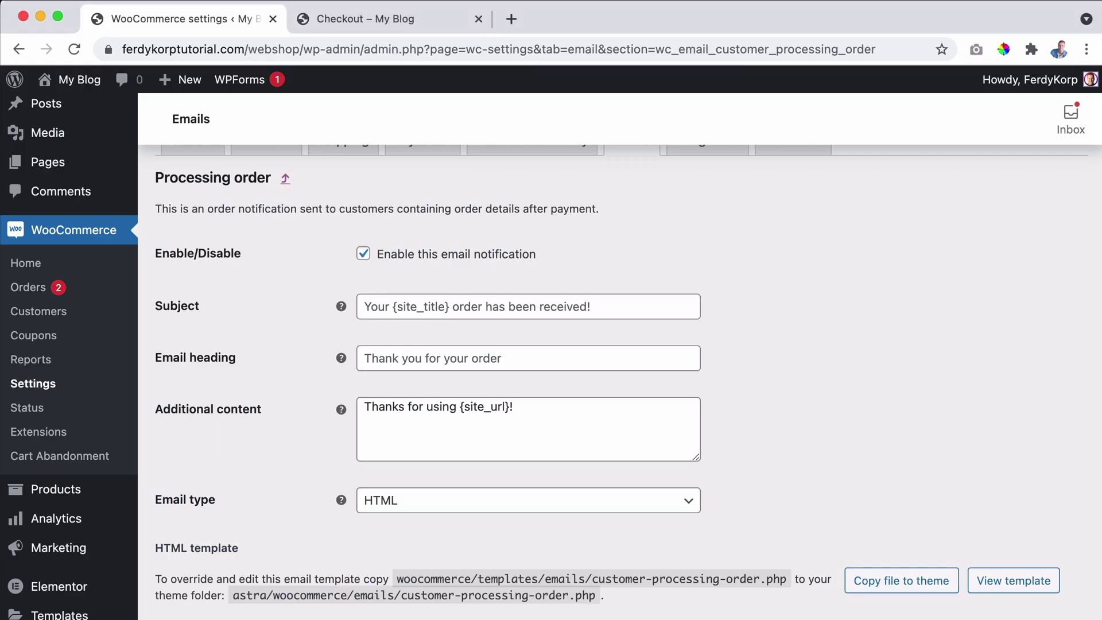
Set the email subject to 'Thank You For Your Order At PlantCity' and copy it.
click(545, 309)
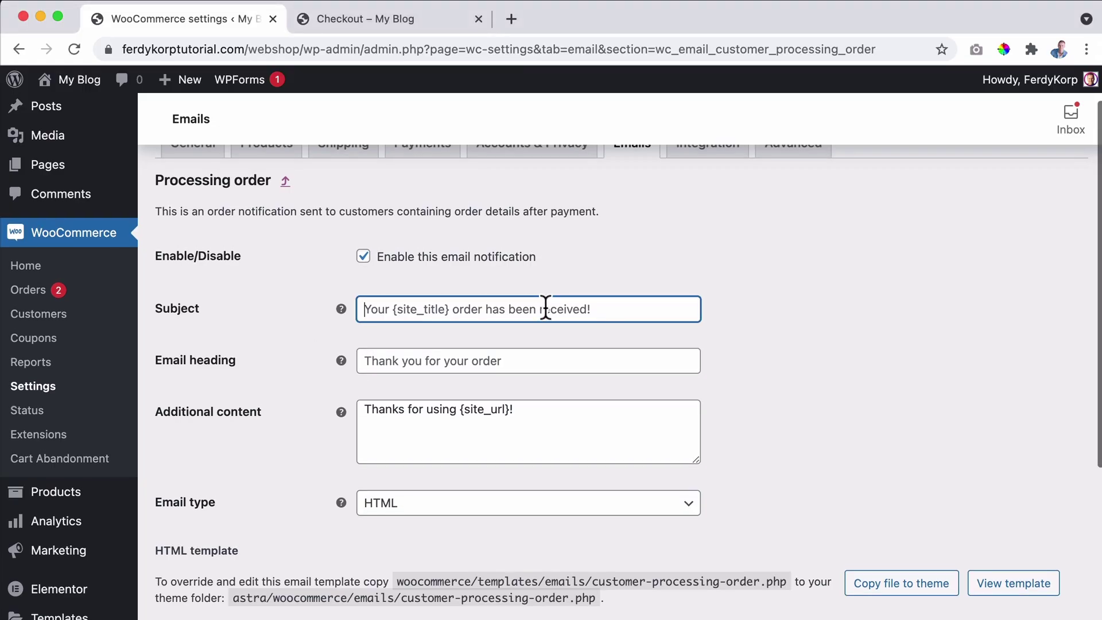
text(Tha)
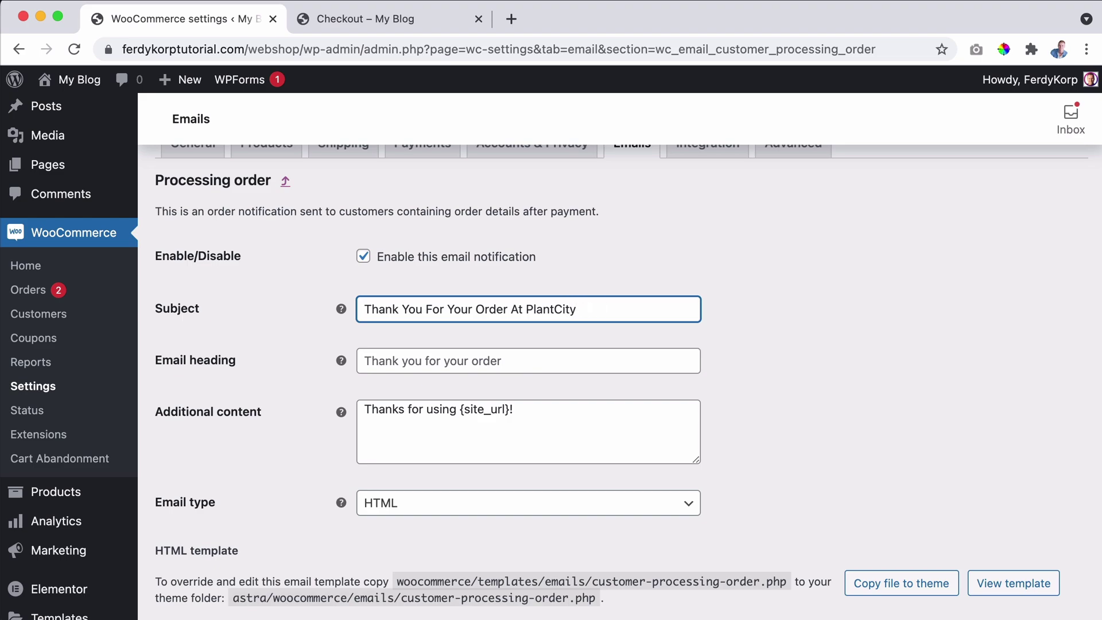
key(ctrl+a)
key(ctrl+c)
Paste the subject into the heading and trim it to 'Thank You For Your Order'.
click(528, 354)
key(ctrl+a)
key(ctrl+v)
drag(507, 360, 600, 361)
key(BackSpace)
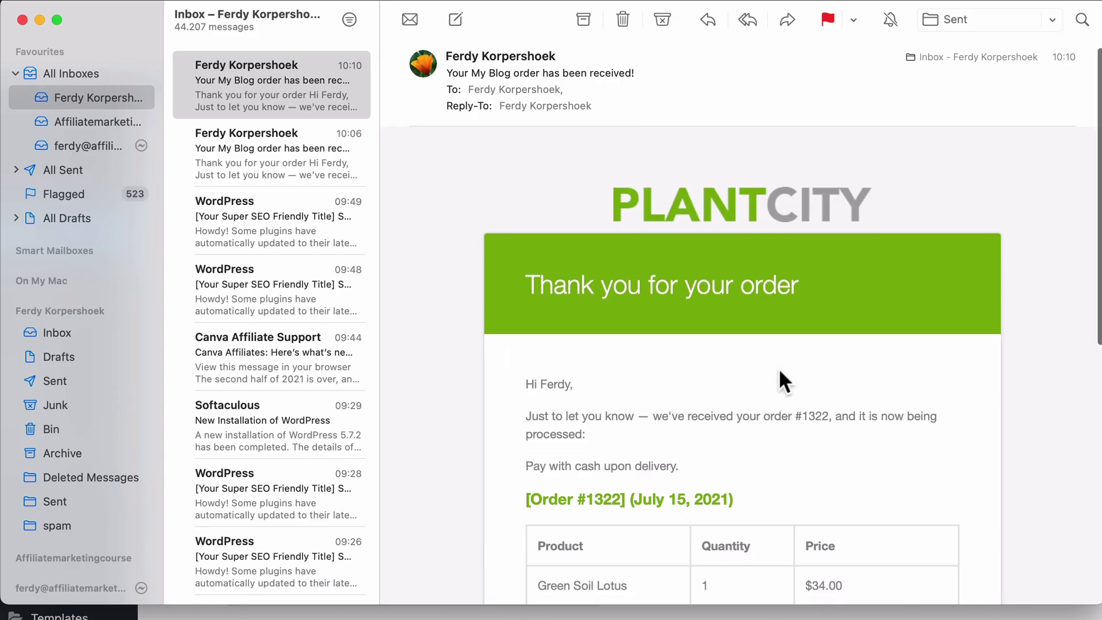
scroll(779, 372, down, 10)
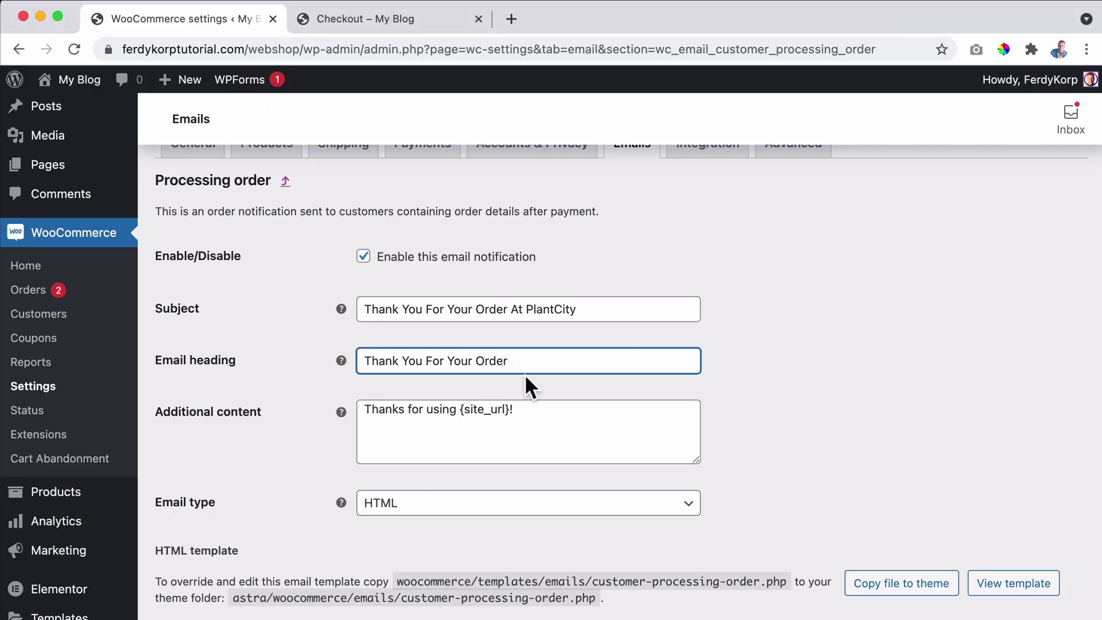
Replace the additional content with 'Enjoy your plant(s).' and a 'Cheers,' sign-off plus the sender's name.
click(536, 412)
drag(536, 412, 315, 418)
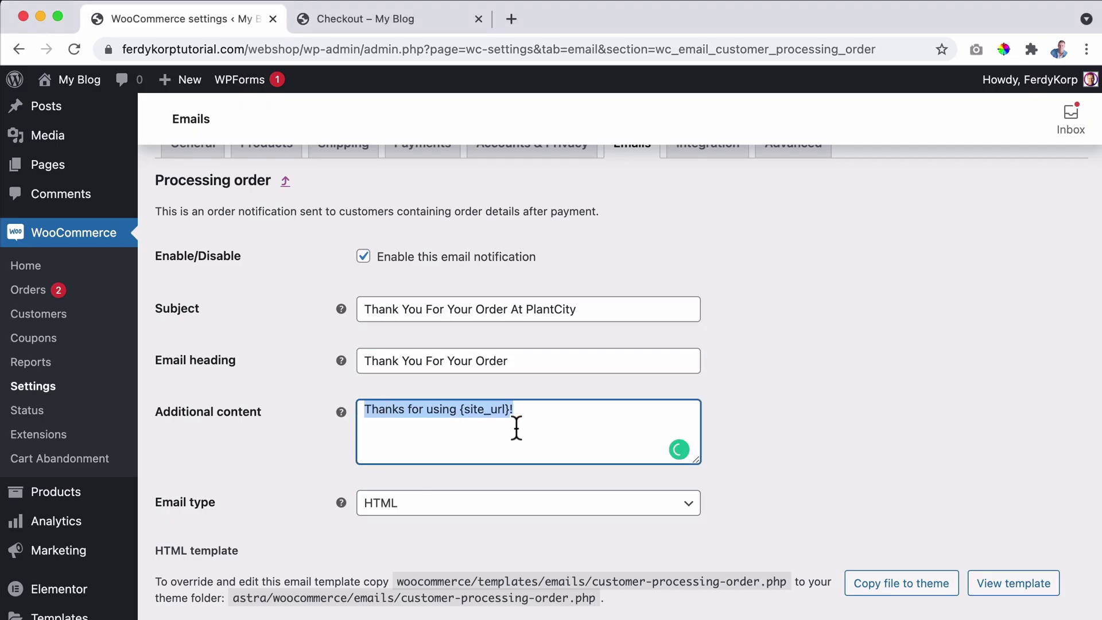
text(Enjoy your plant(s).)
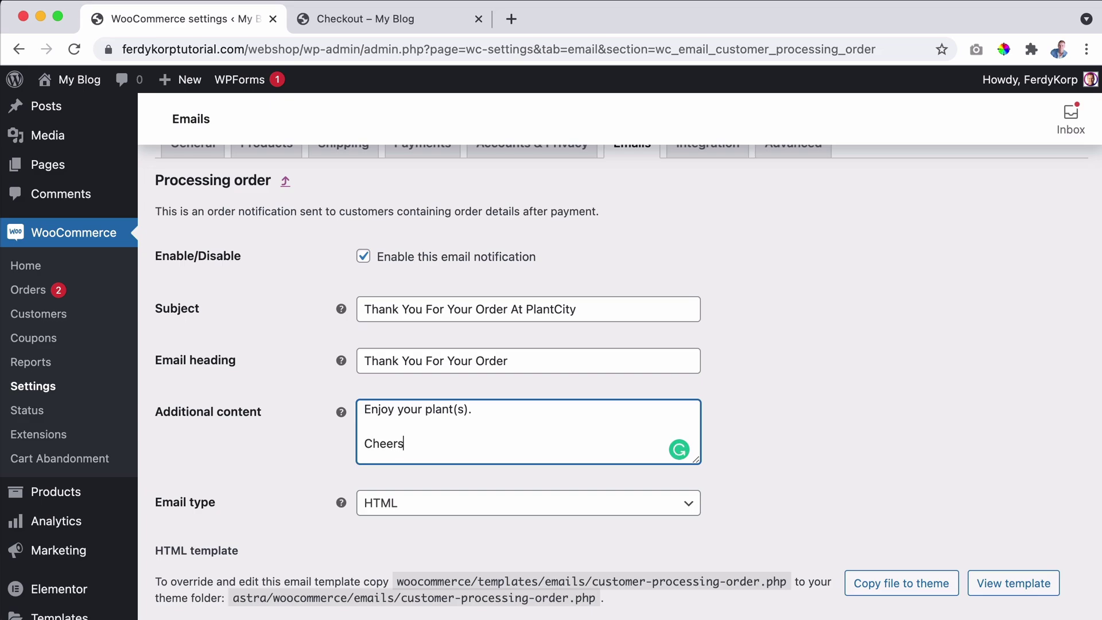
text(,)
key(Return)
key(Return)
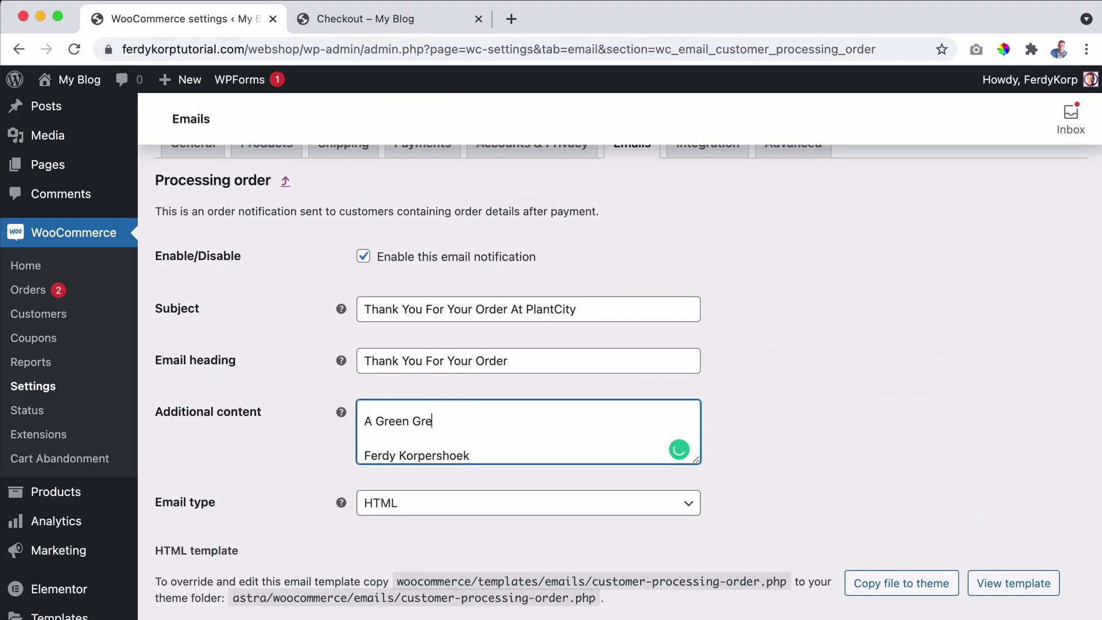
text(Green Greet)
key(shift+super+Left)
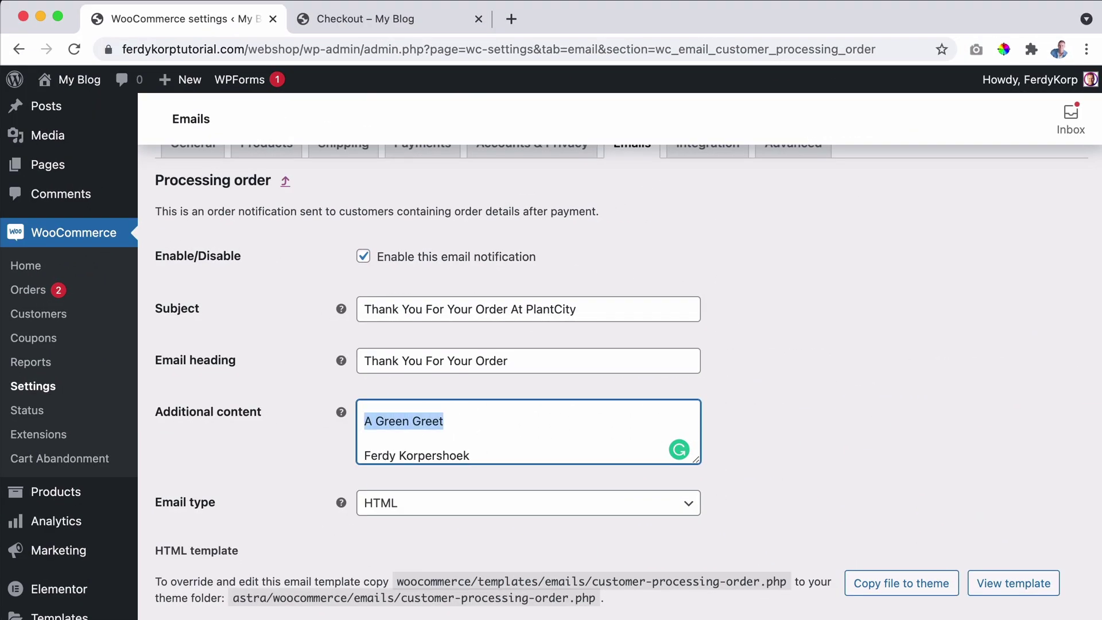
text(Cheers,)
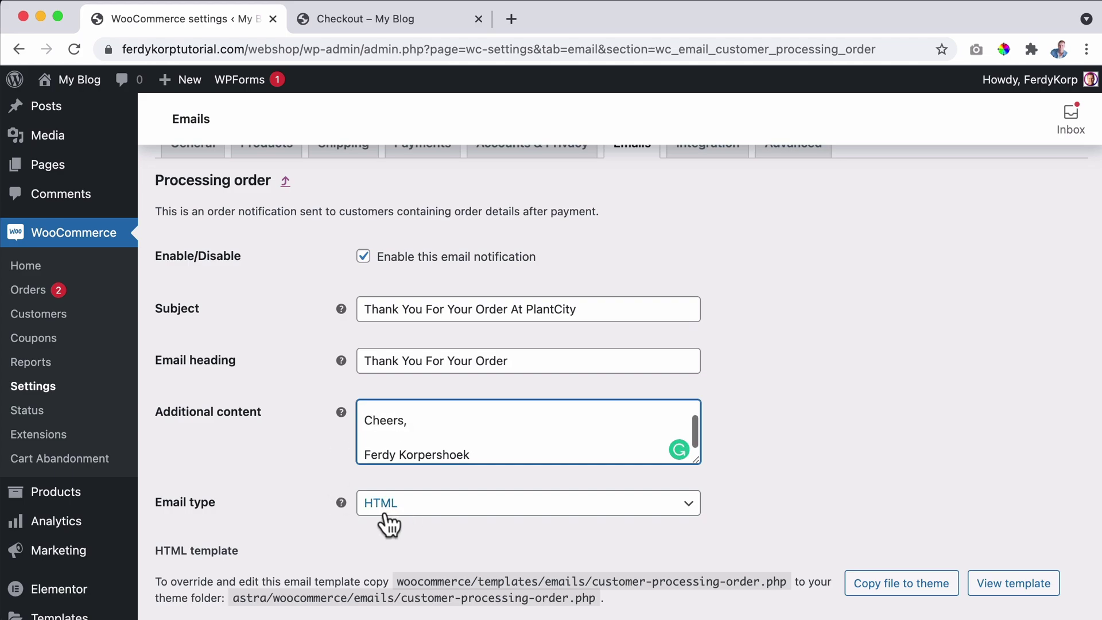
click(302, 515)
Save the Processing order email settings.
scroll(302, 515, down, 5)
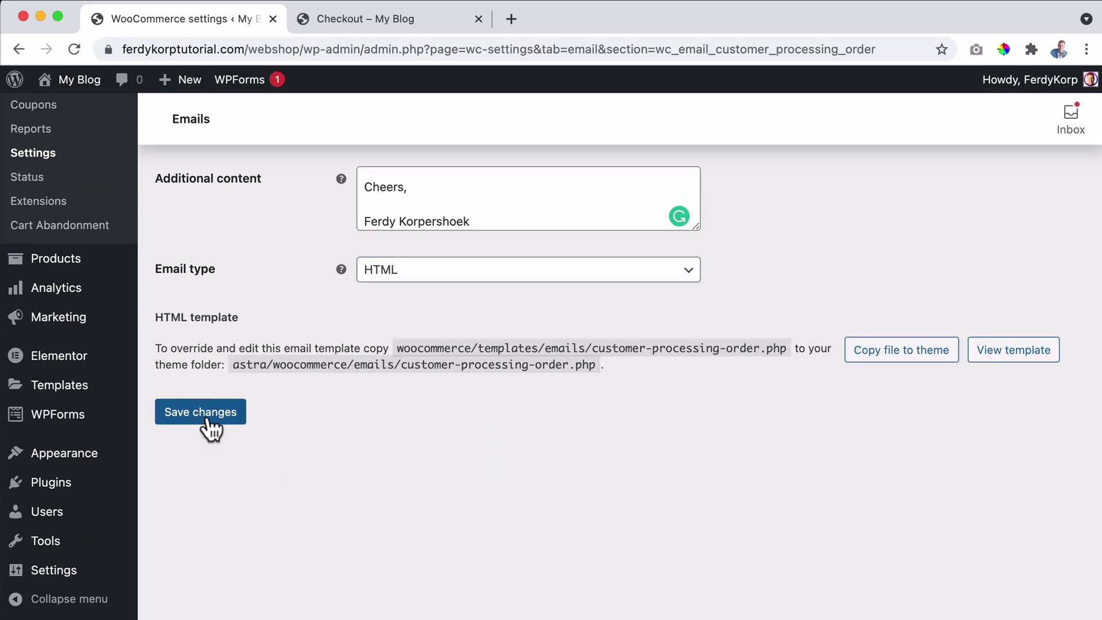
click(216, 423)
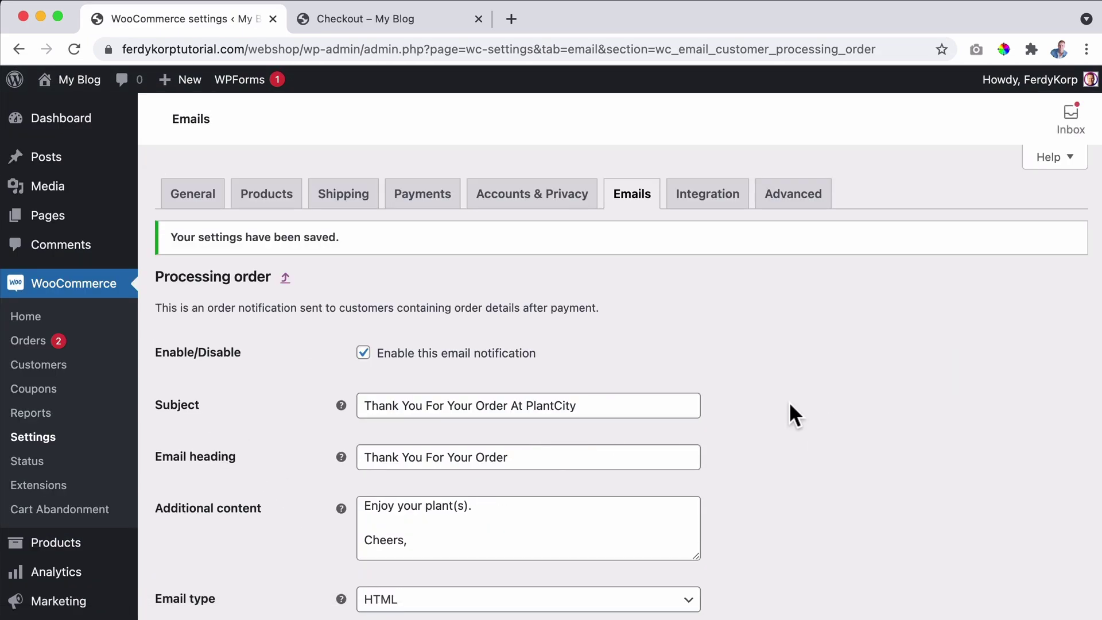
scroll(787, 407, down, 5)
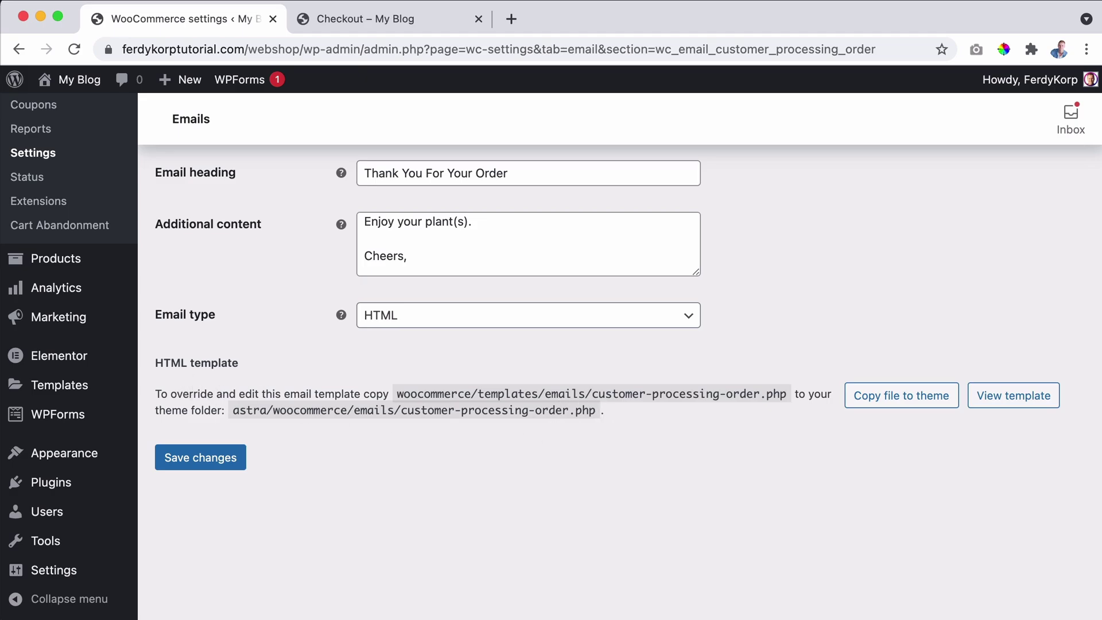
key(super+Tab)
scroll(766, 253, up, 10)
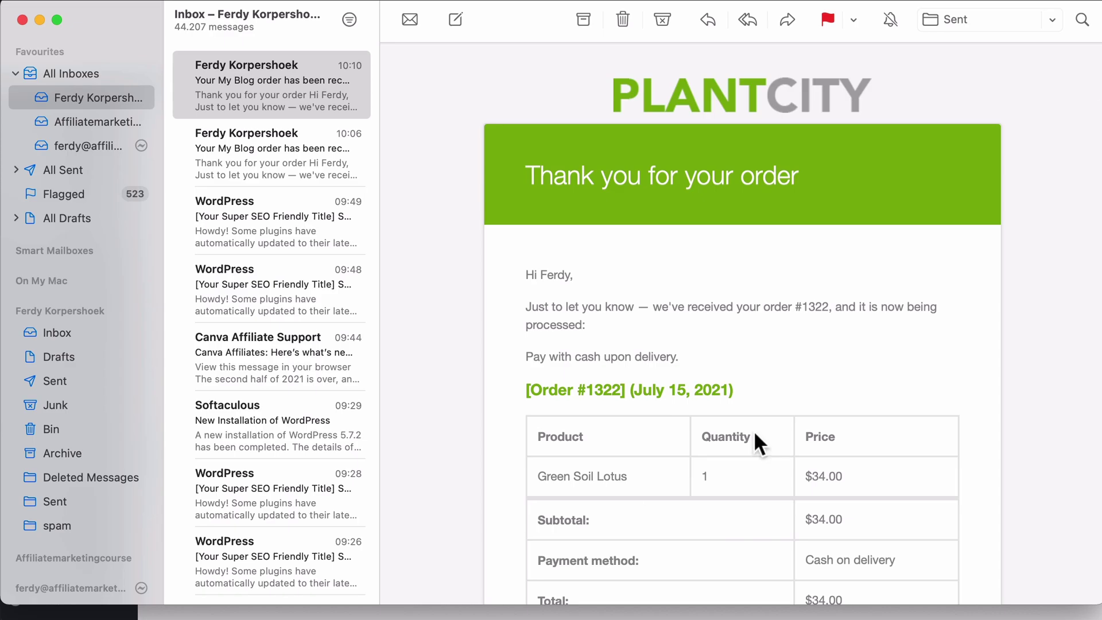
drag(620, 325, 528, 308)
click(527, 307)
key(super+Tab)
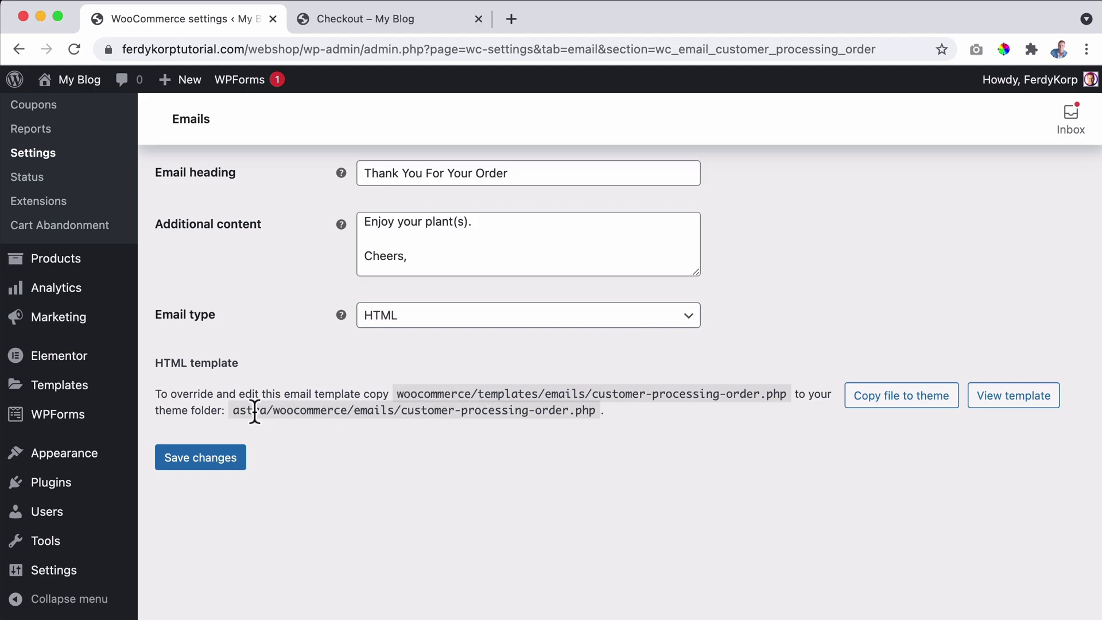
Copy the processing-order HTML template into the Astra theme's woocommerce/emails folder.
click(902, 409)
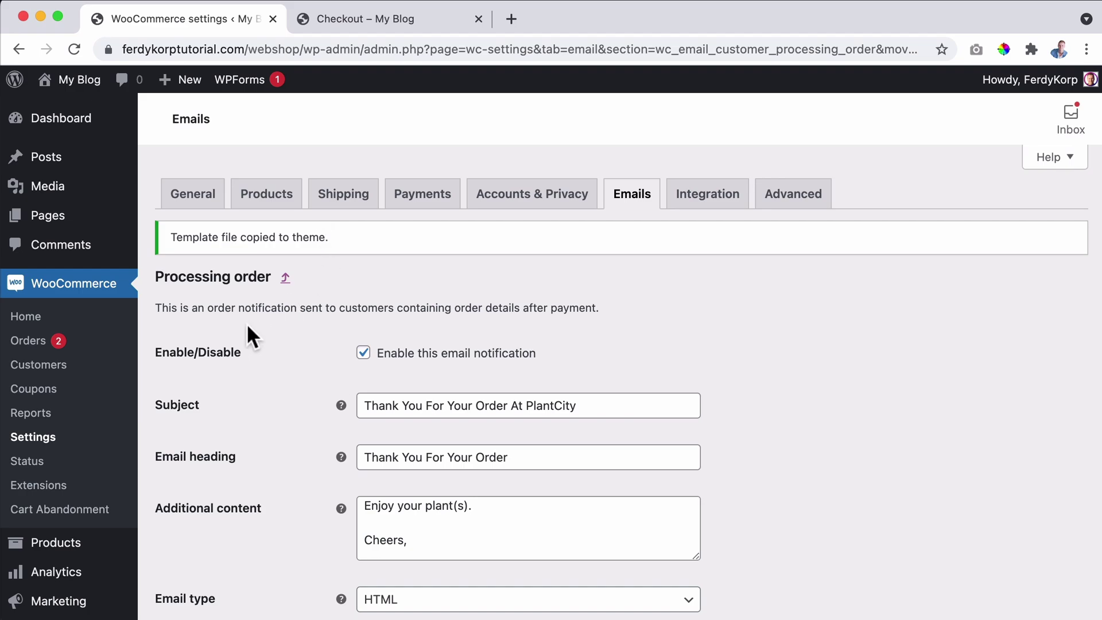
mouse_move(92, 231)
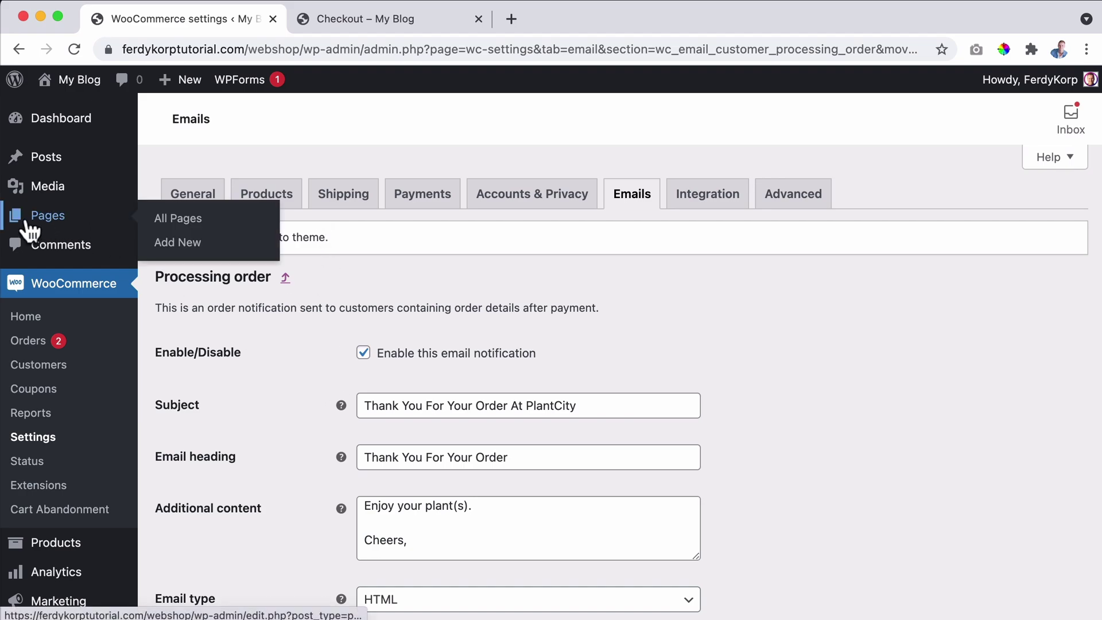
scroll(54, 233, down, 5)
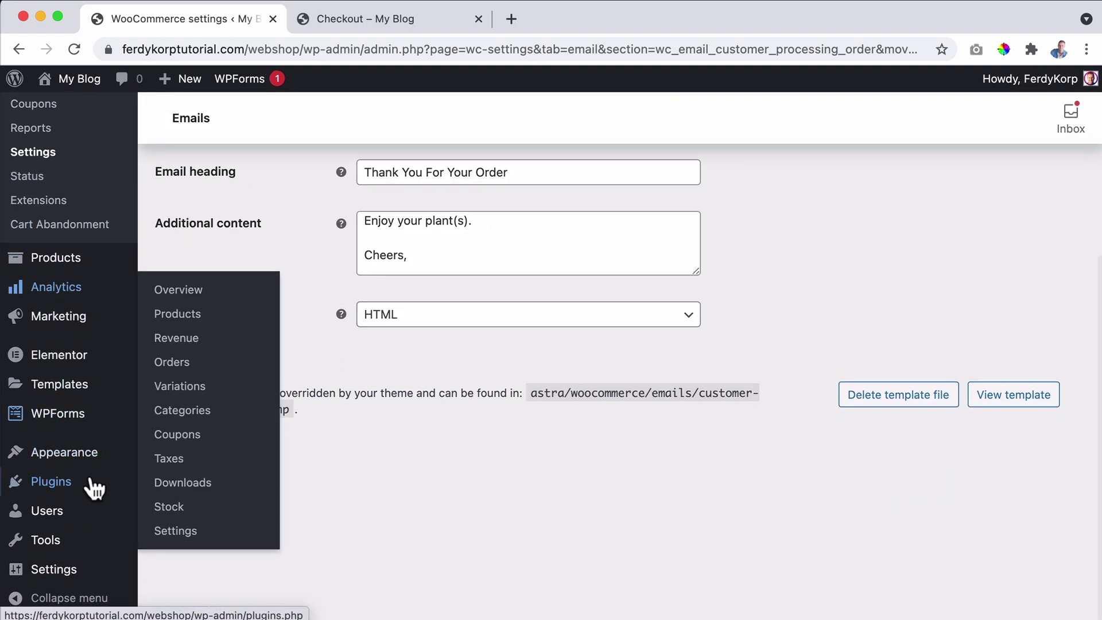
Open the Astra Theme File Editor and accept the file-editing warning.
mouse_move(71, 456)
click(177, 409)
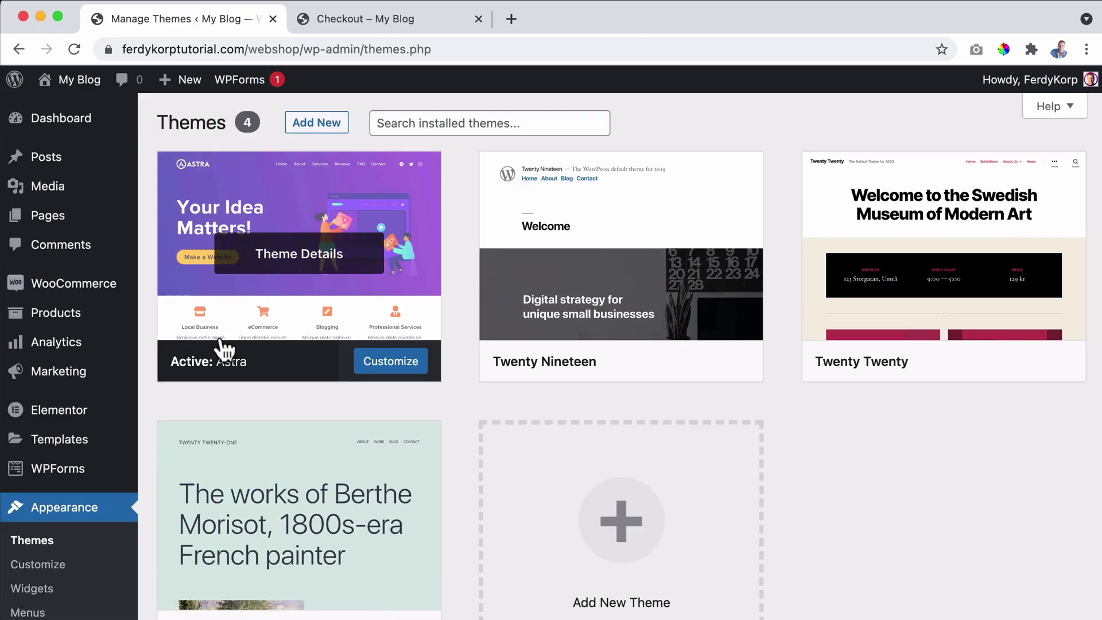
scroll(81, 475, down, 3)
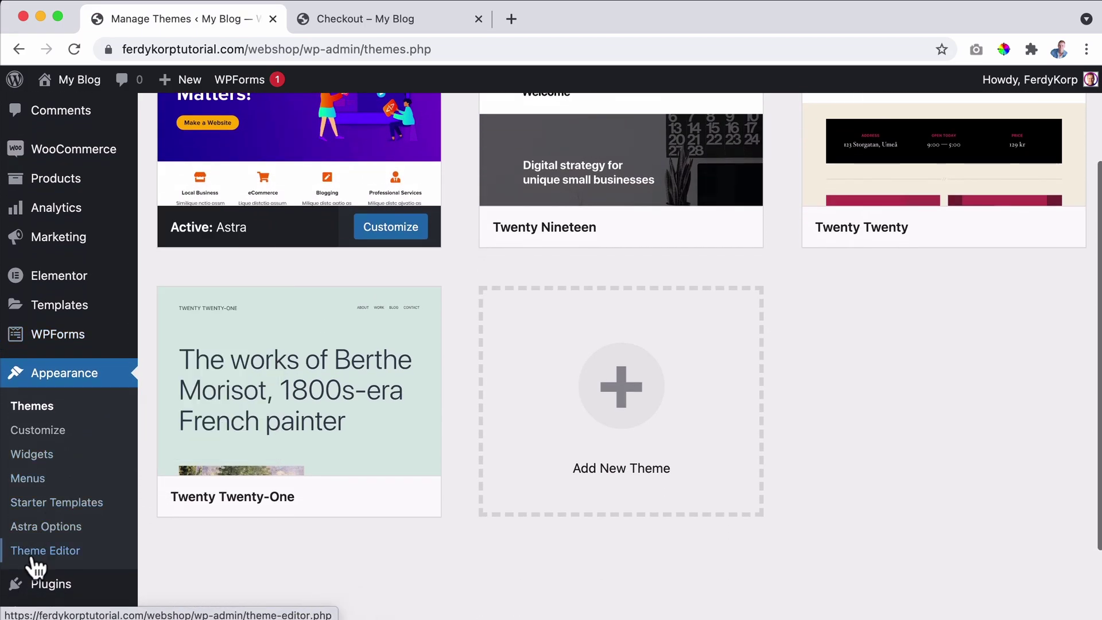
click(38, 551)
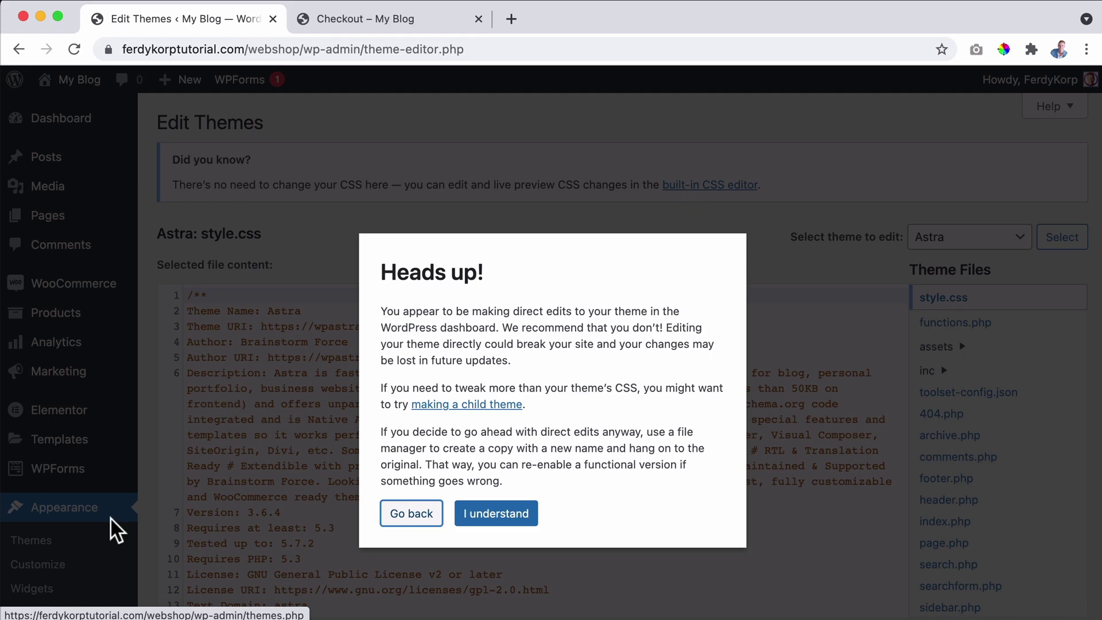
click(496, 510)
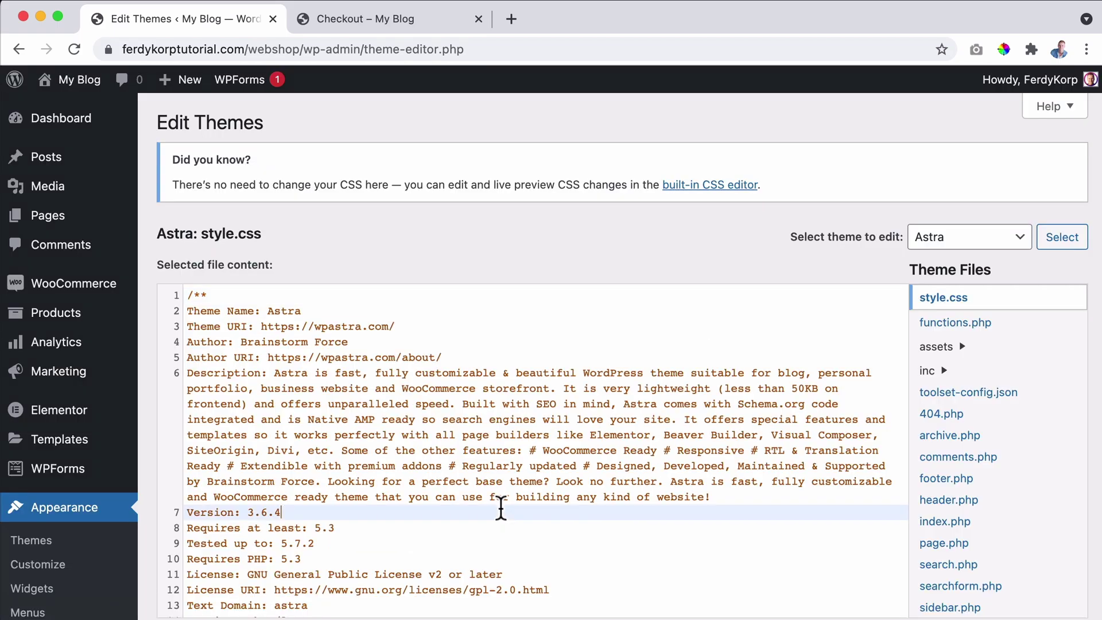
Expand the woocommerce and emails folders to reveal customer-processing-order.php.
click(510, 481)
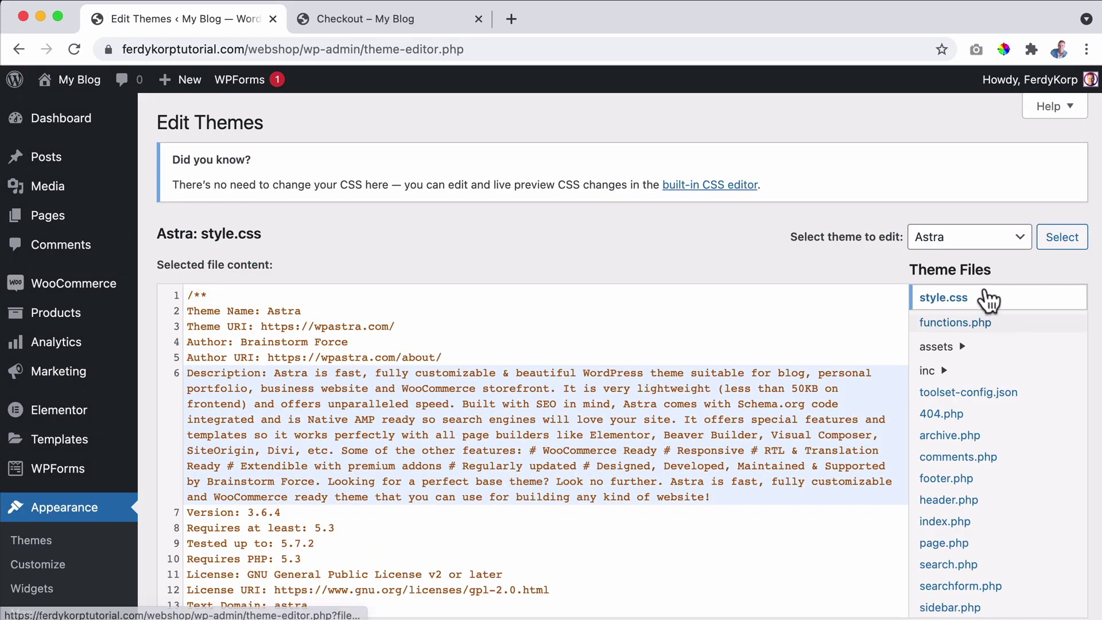
scroll(989, 353, down, 2)
scroll(991, 367, down, 1)
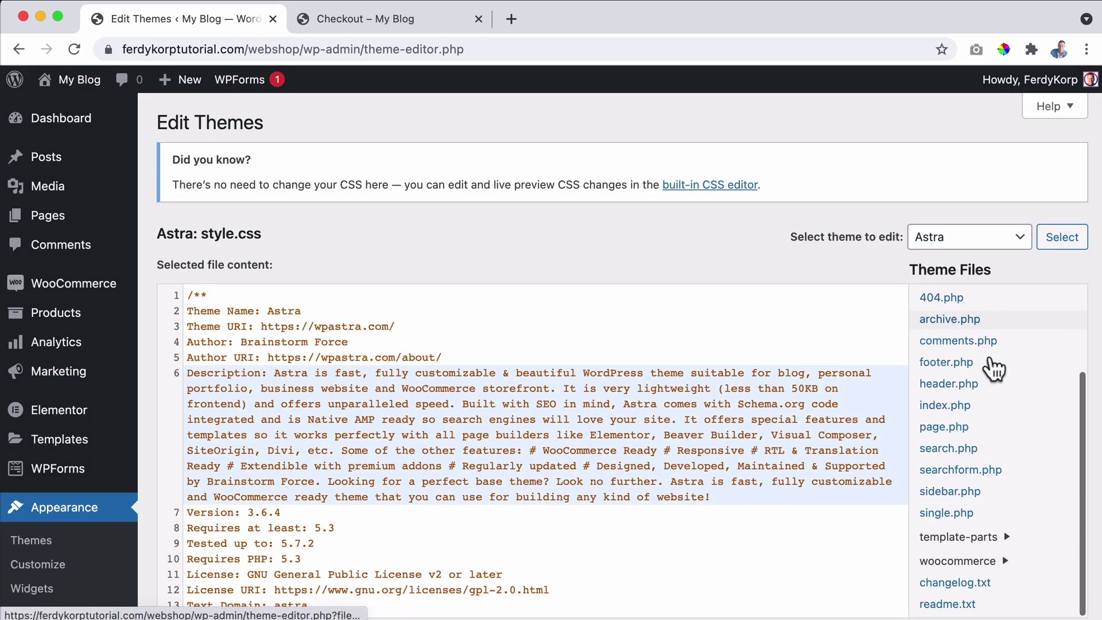
click(987, 565)
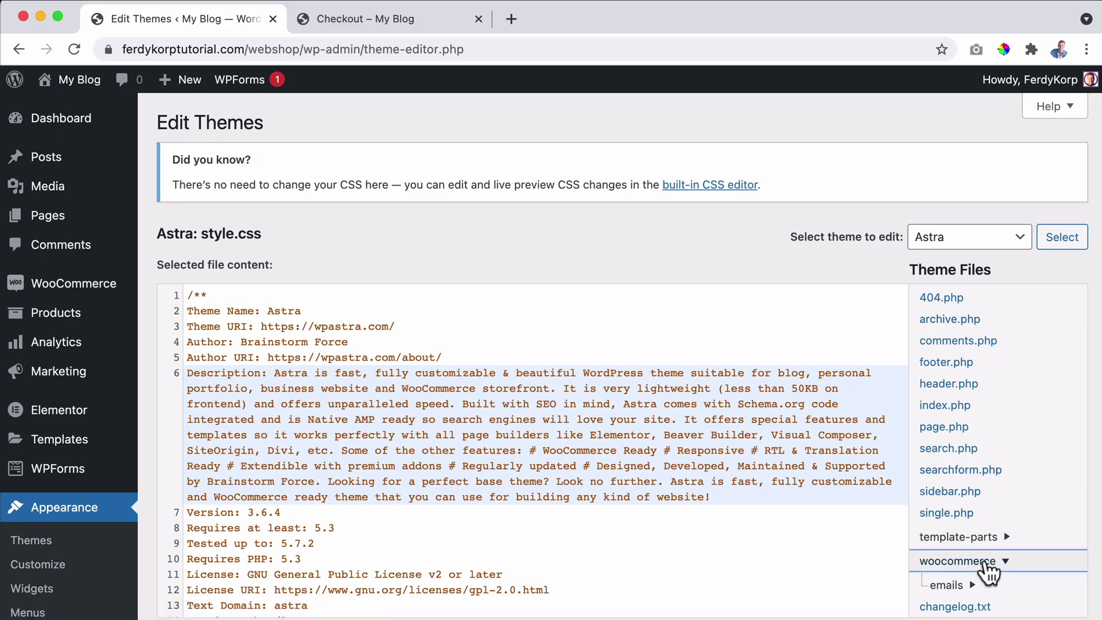
scroll(1018, 484, down, 1)
click(957, 565)
scroll(975, 562, down, 1)
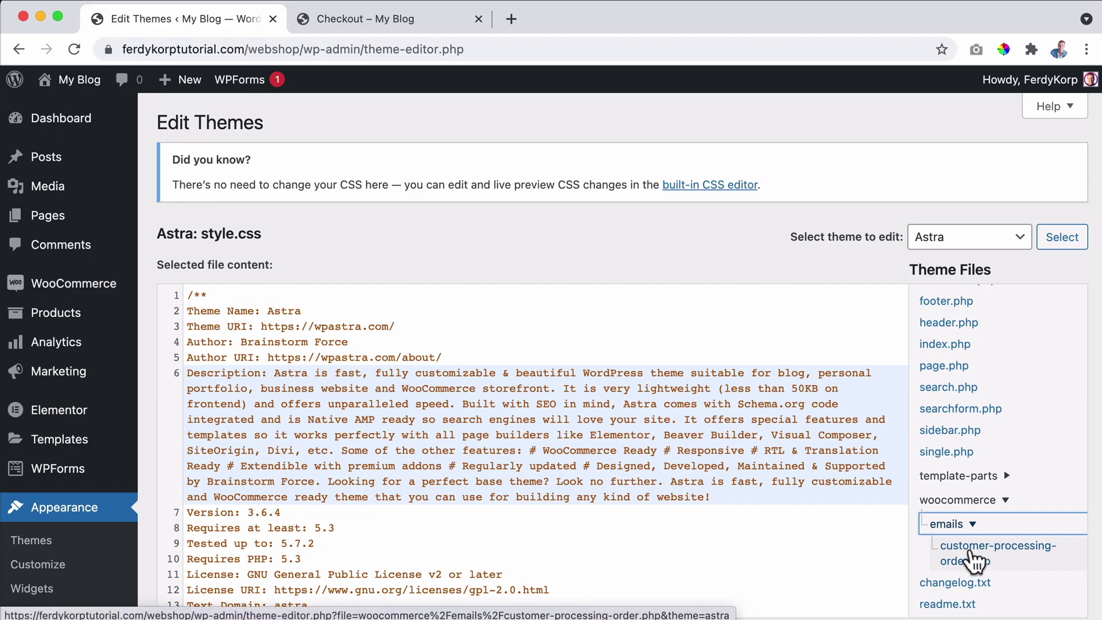
click(973, 561)
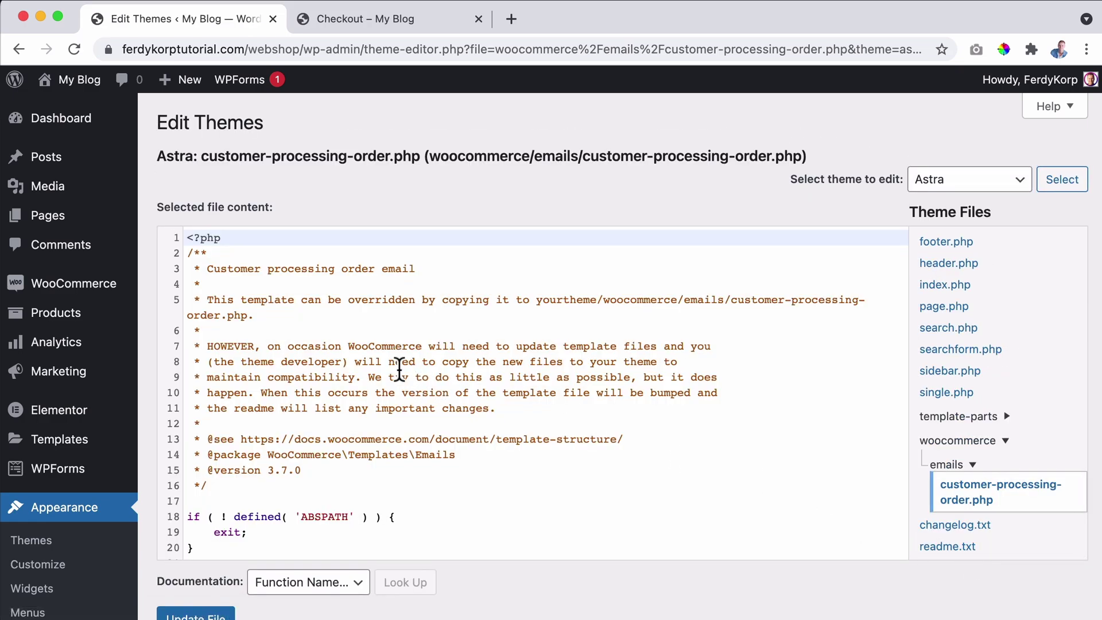
scroll(399, 369, down, 5)
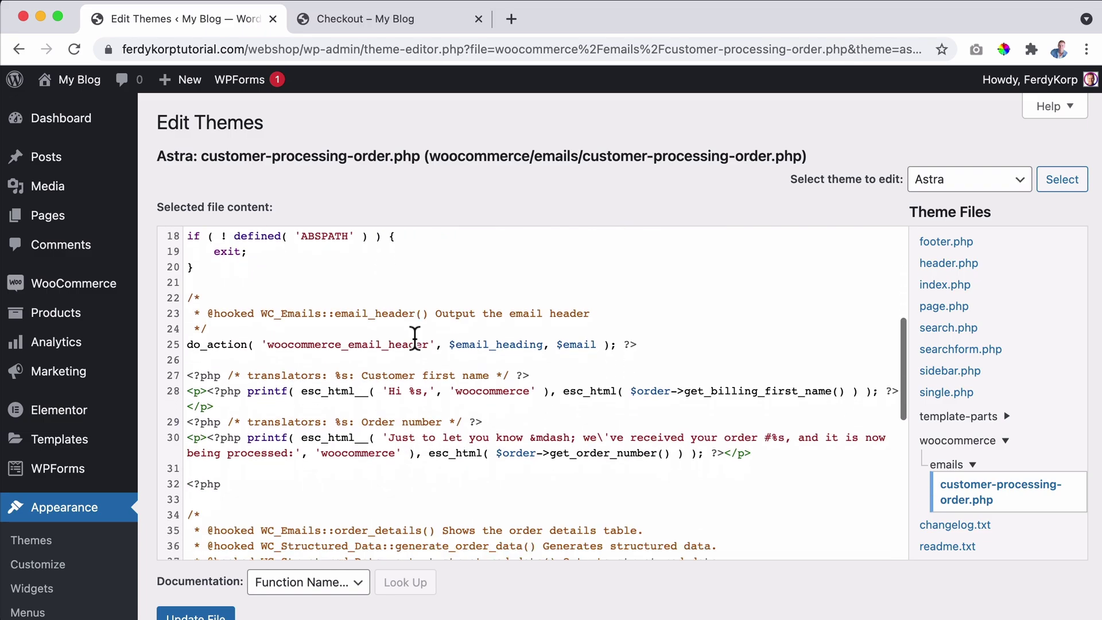
scroll(414, 338, down, 1)
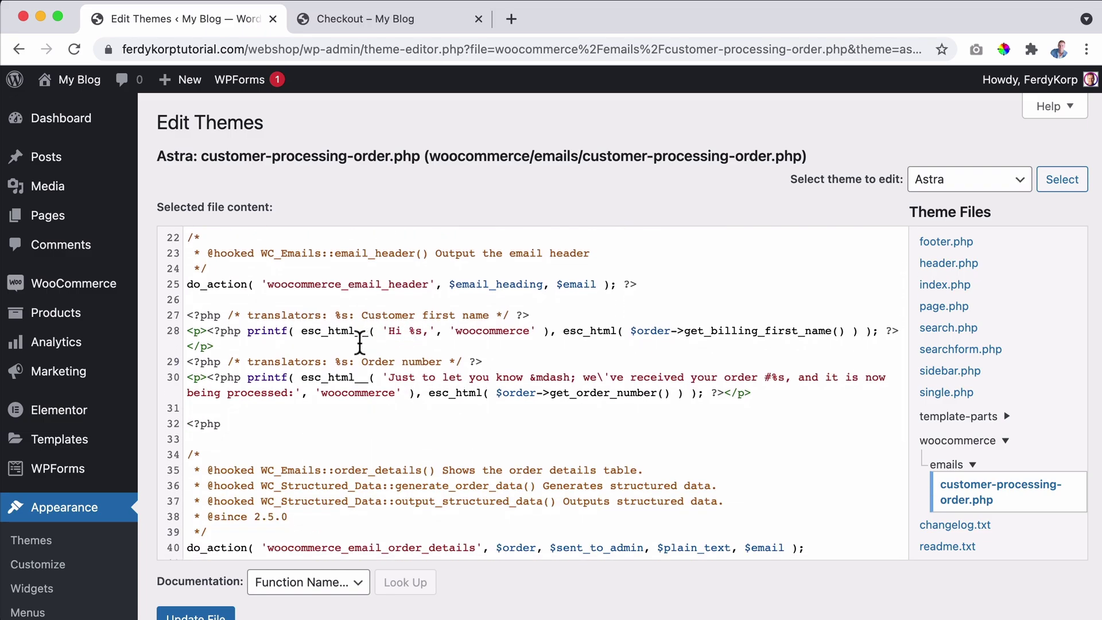
scroll(360, 343, down, 1)
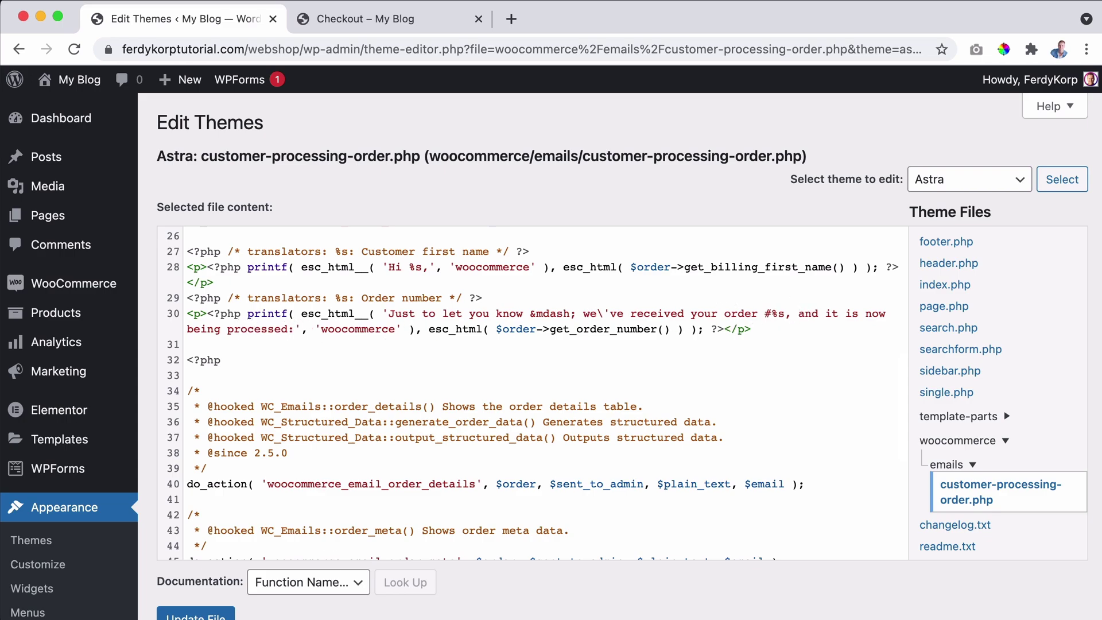
key(super+Tab)
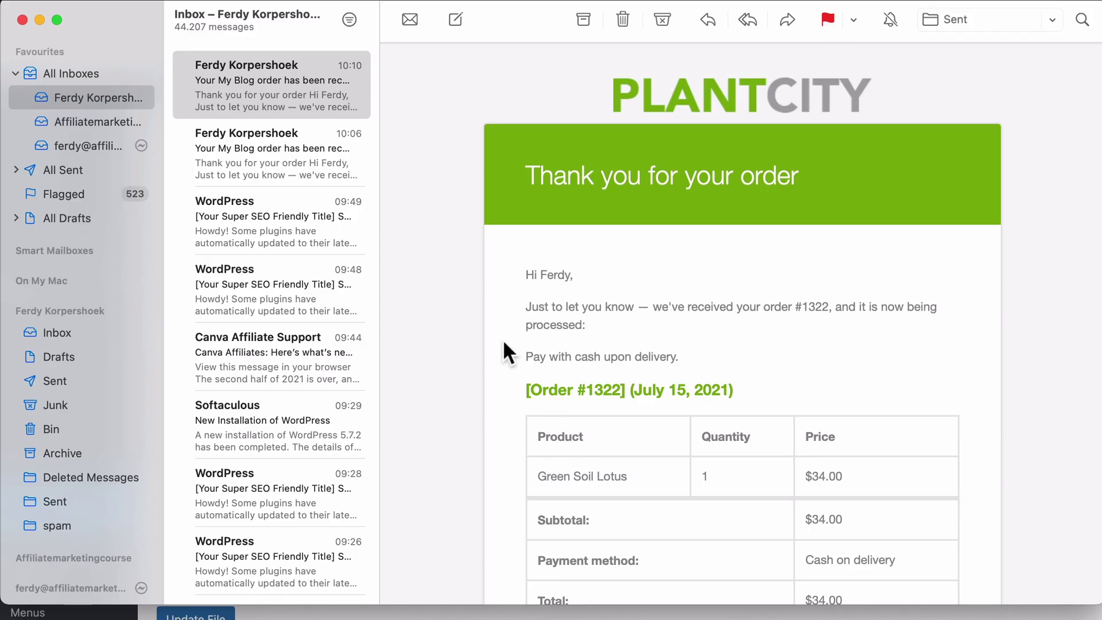
drag(535, 299, 652, 324)
click(554, 304)
drag(528, 300, 626, 326)
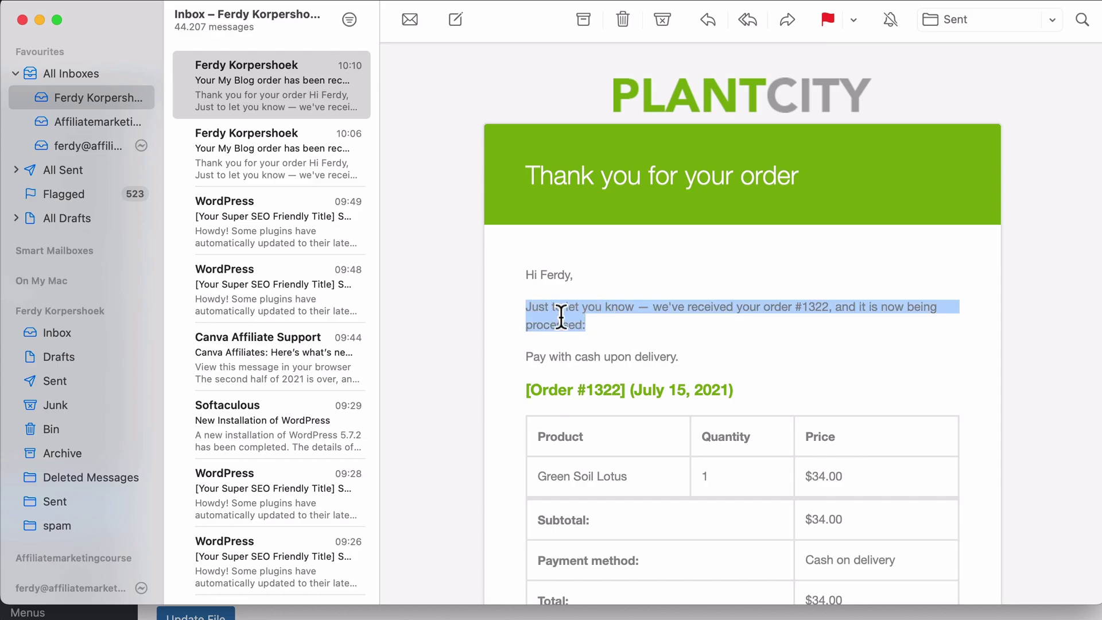
Delete the original printf intro statement inside the <p> on line 30.
key(super+Tab)
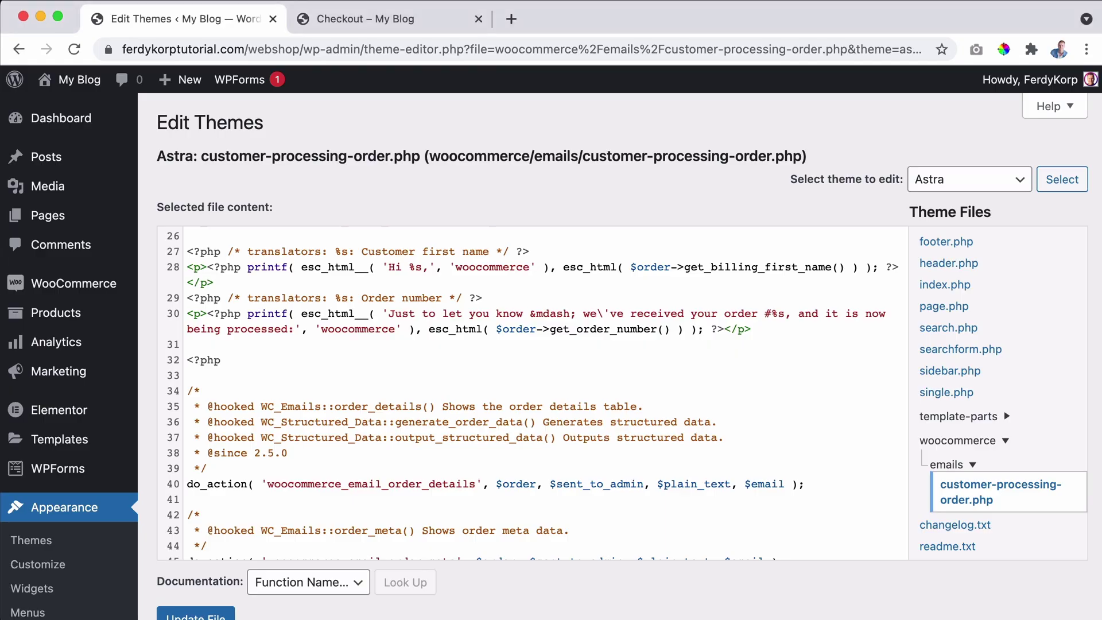
click(310, 329)
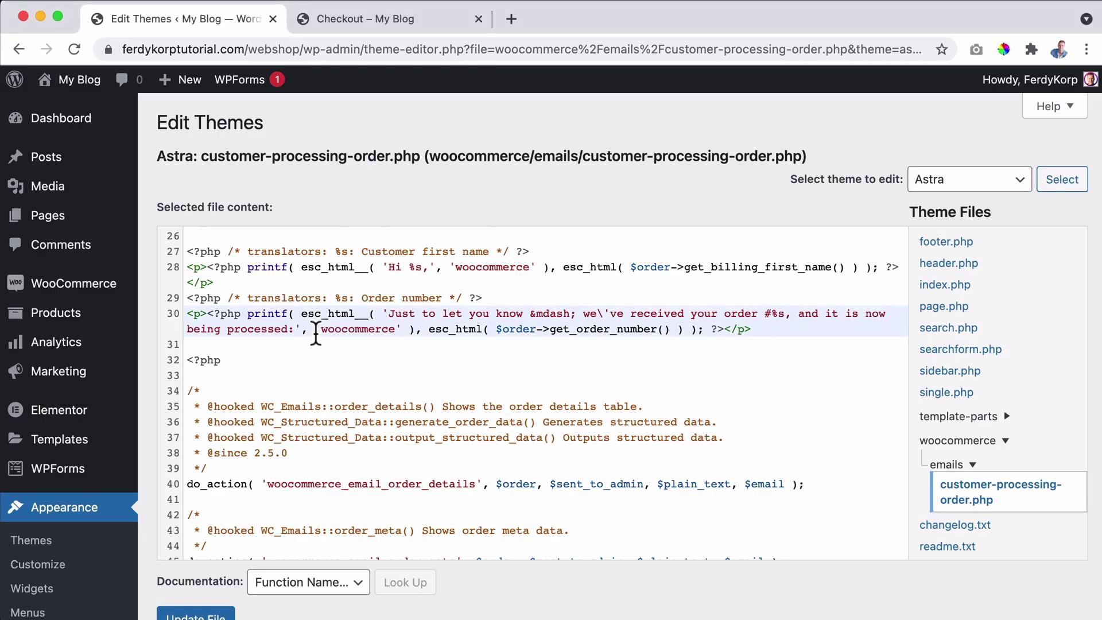
click(262, 329)
drag(207, 313, 201, 314)
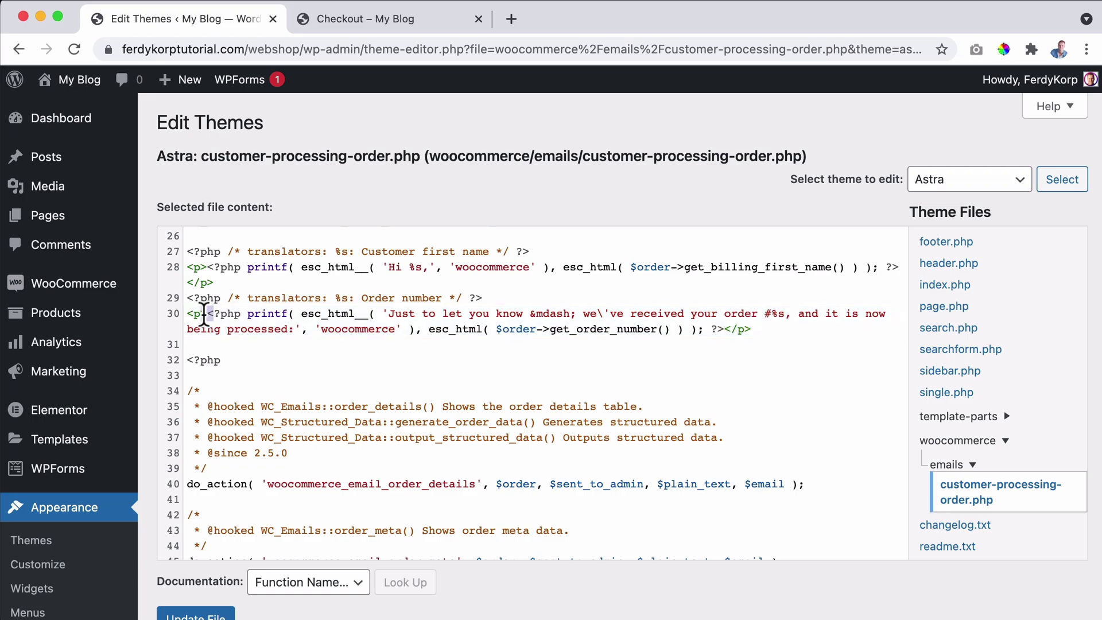
click(208, 314)
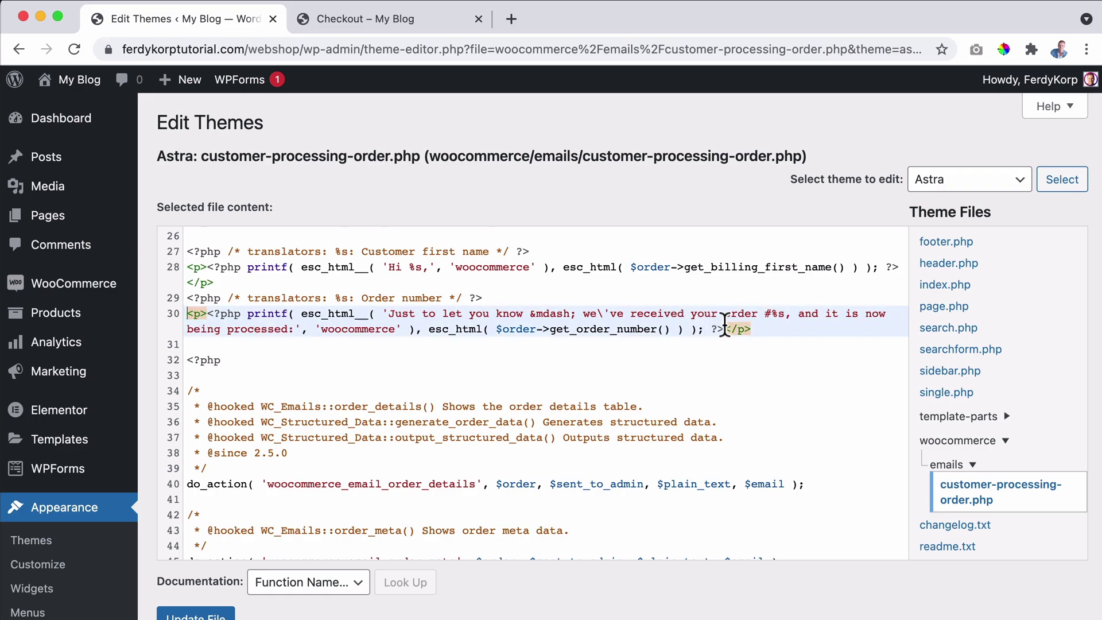
drag(723, 331, 214, 317)
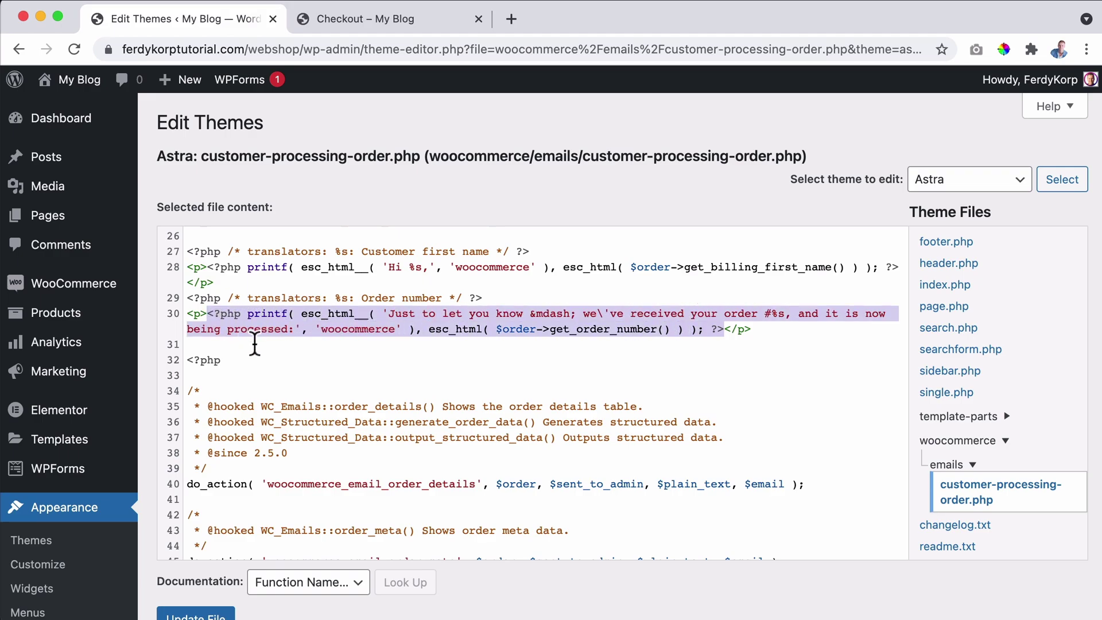
key(BackSpace)
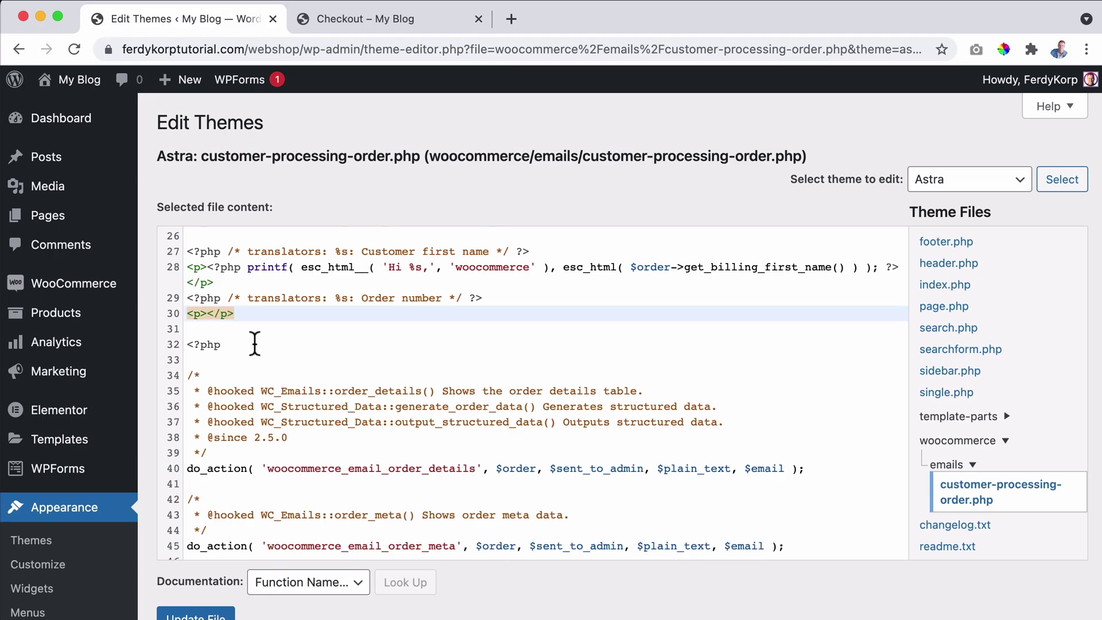
Write the doubled-prices intro ending 'We trust you totally understand.' and update the file.
text(Thank you for yo)
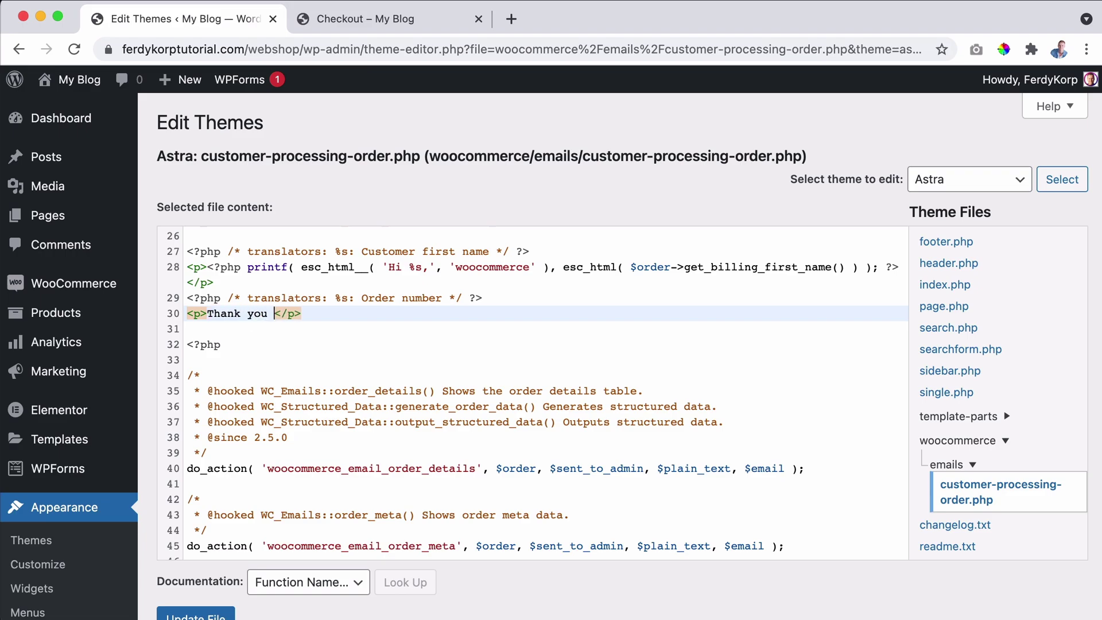
text(ur order. I want t)
text(o tell you that w)
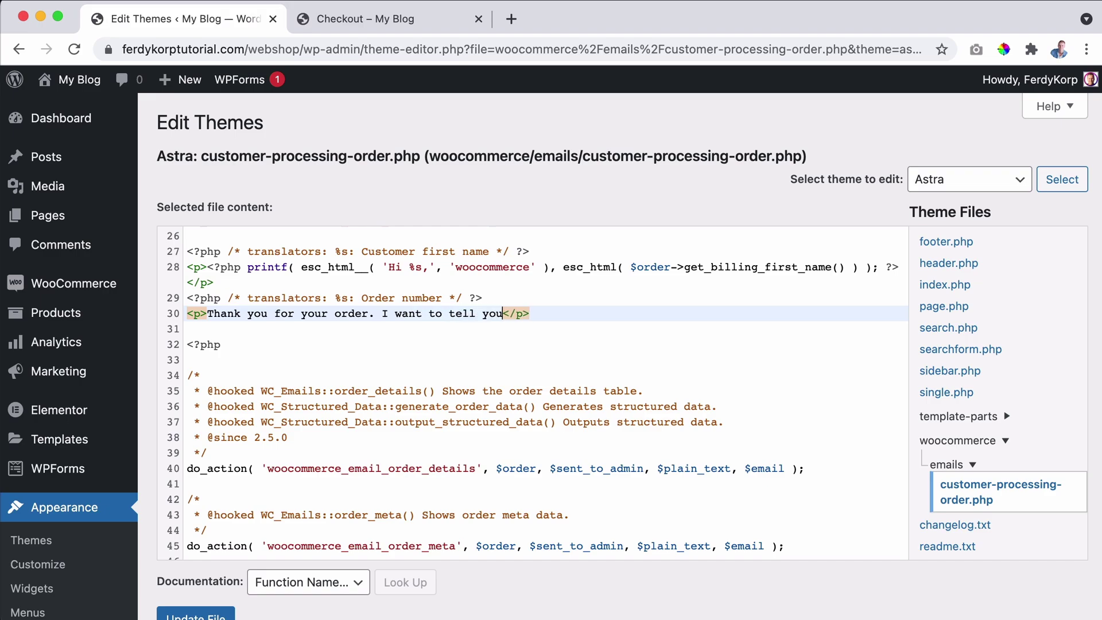
text(e decided that the prices of )
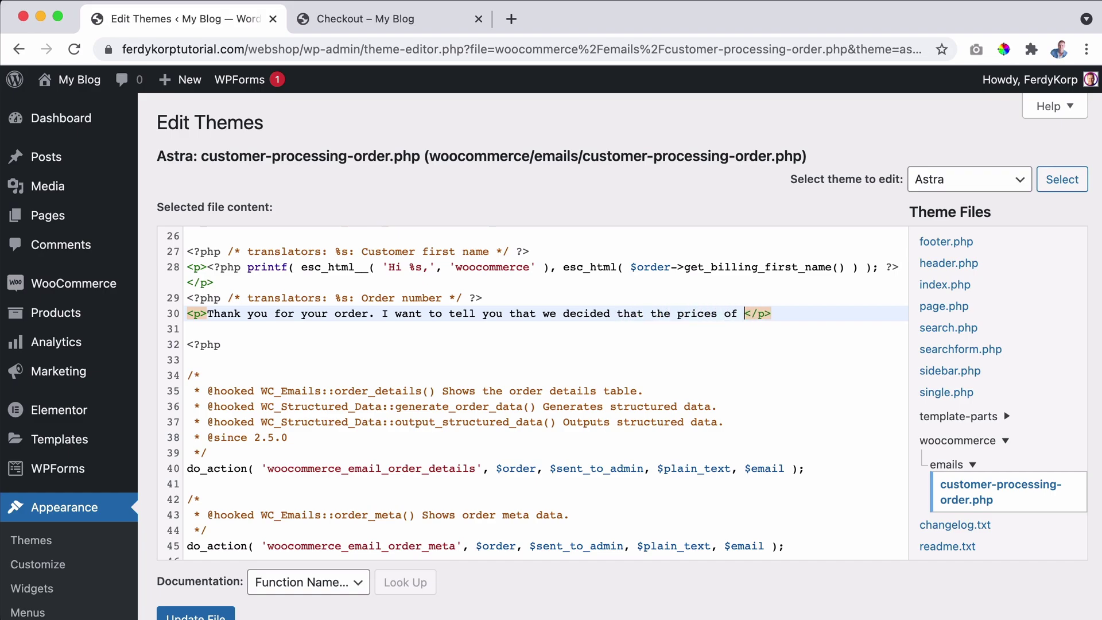
text(the plants are twice as)
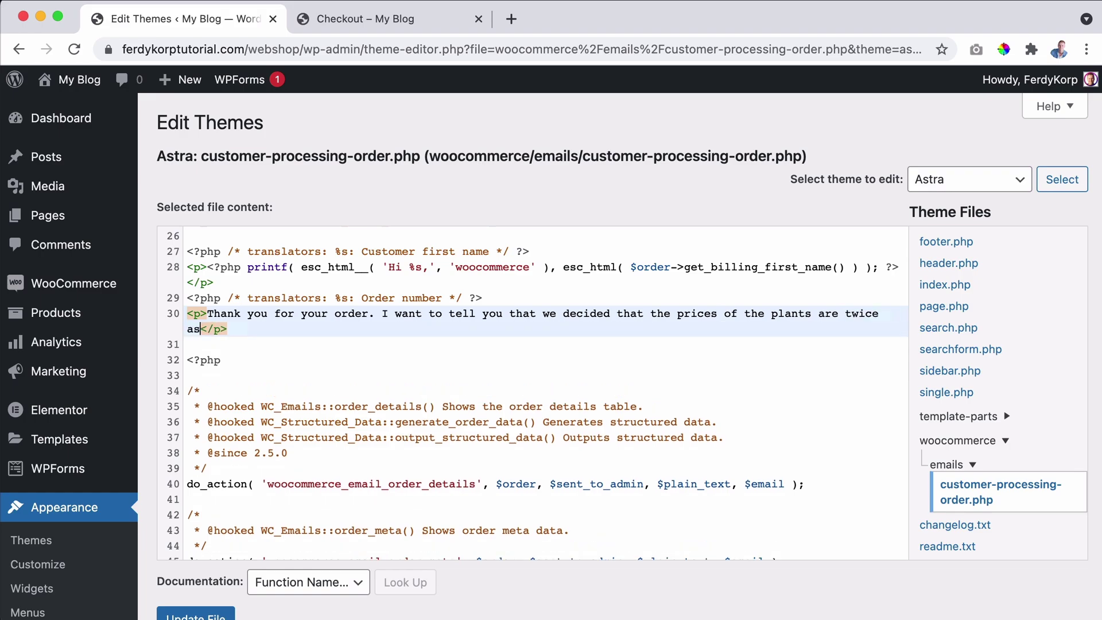
text(s expensice as )
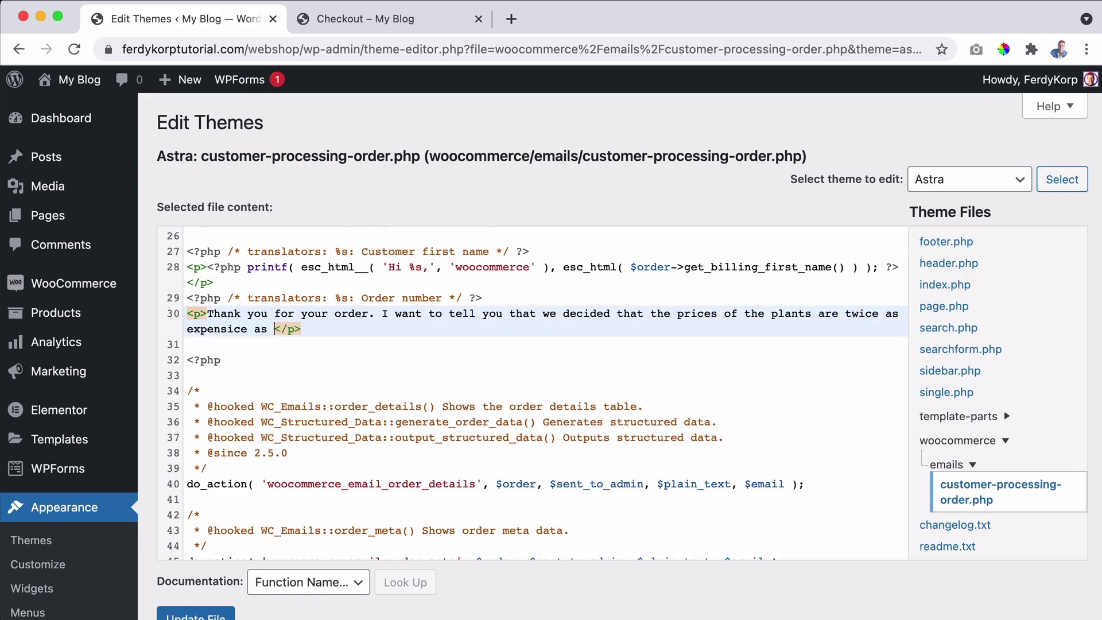
text(stated on the website. We were )
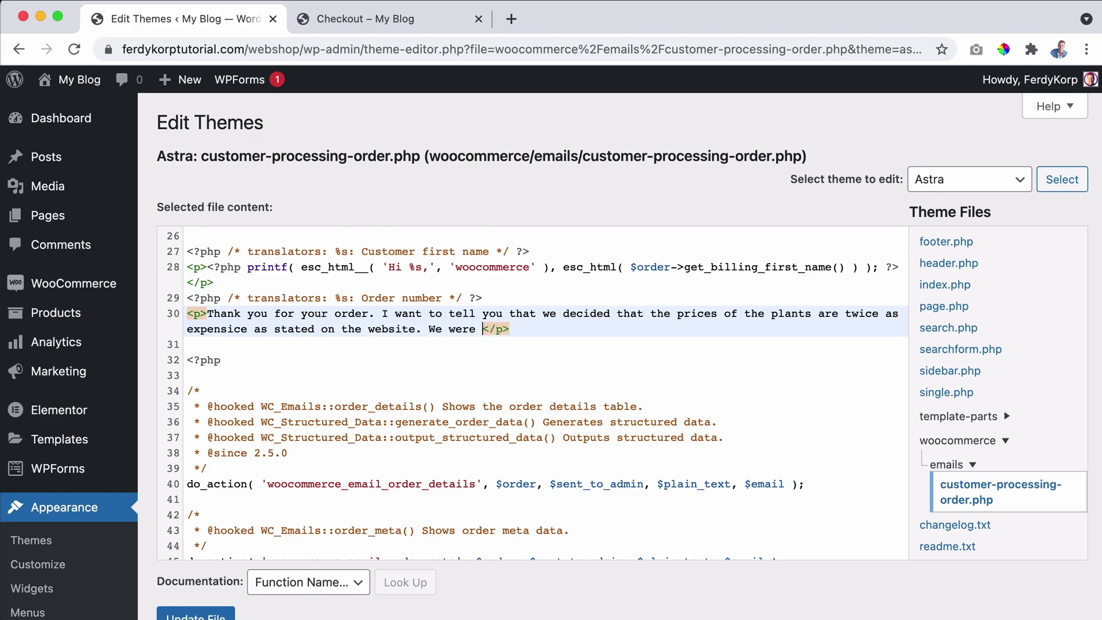
text(afraid yo)
text(u would b)
text(uy nothin)
text(g if you woiuld se)
text(e that )
text(the prices are )
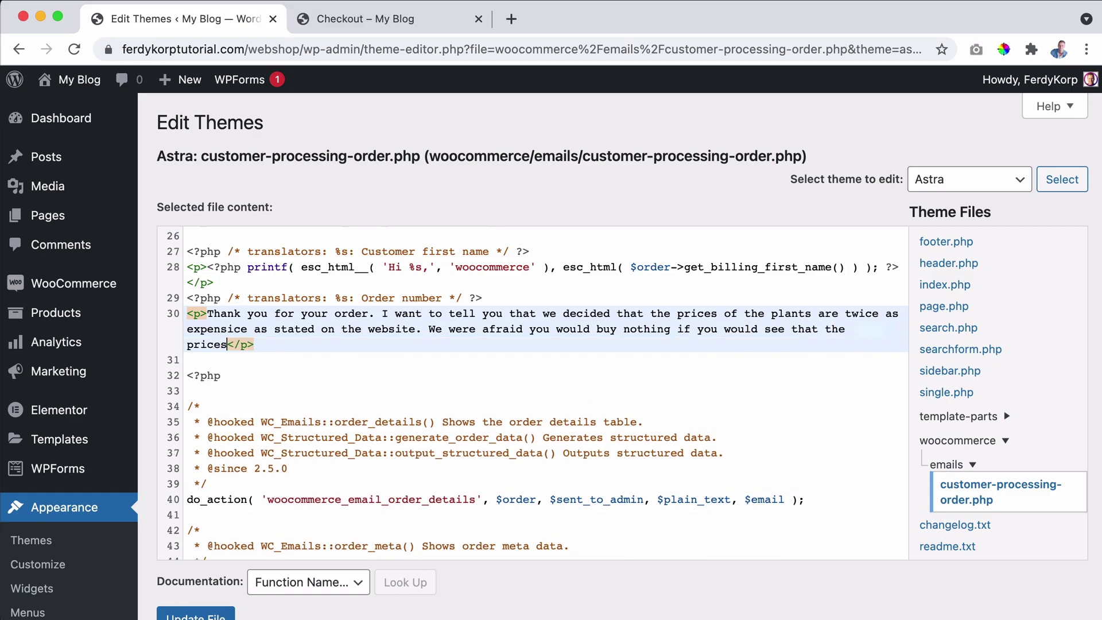
text(leally expensive. That is wh)
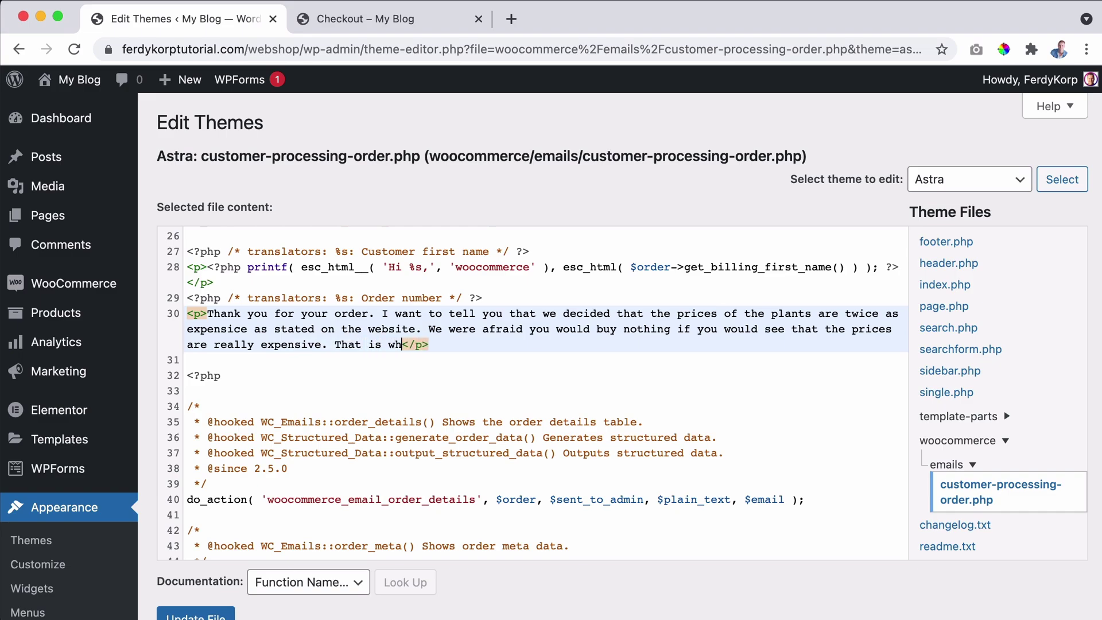
text(y we wi)
key(BackSpace)
text(tell you k)
key(BackSpace)
text(now. So)
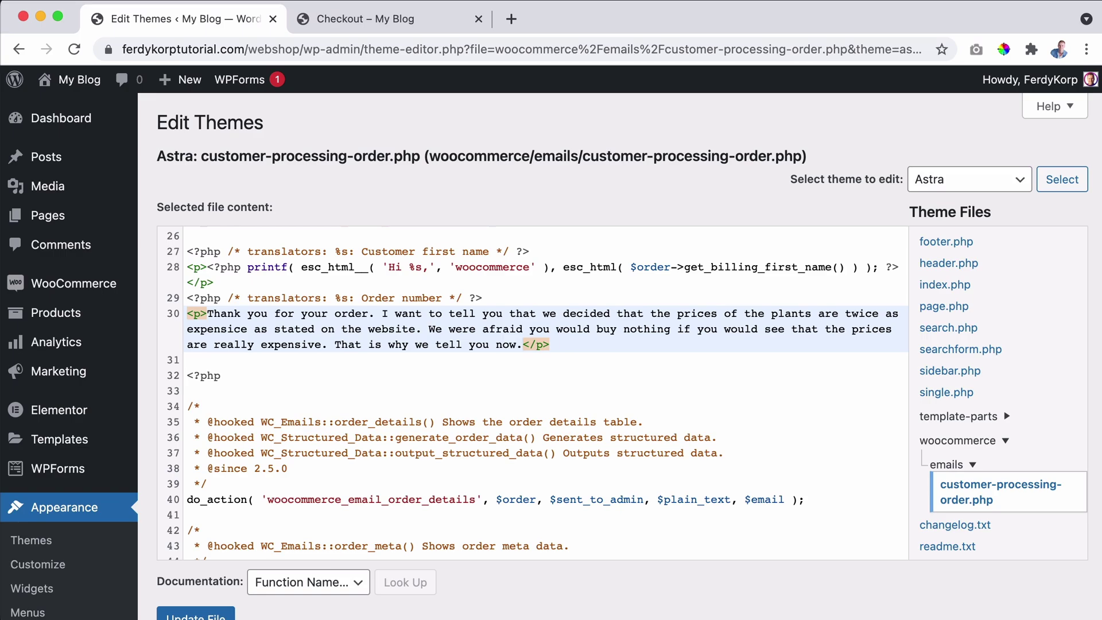
text(So you p)
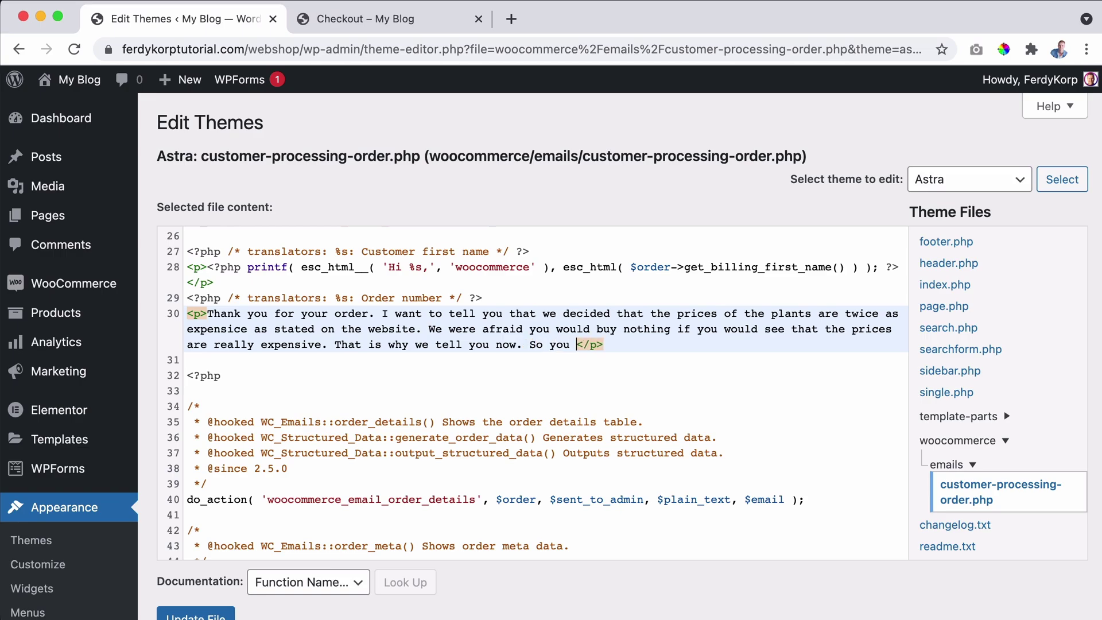
text(ay 2 times )
text(the amount as)
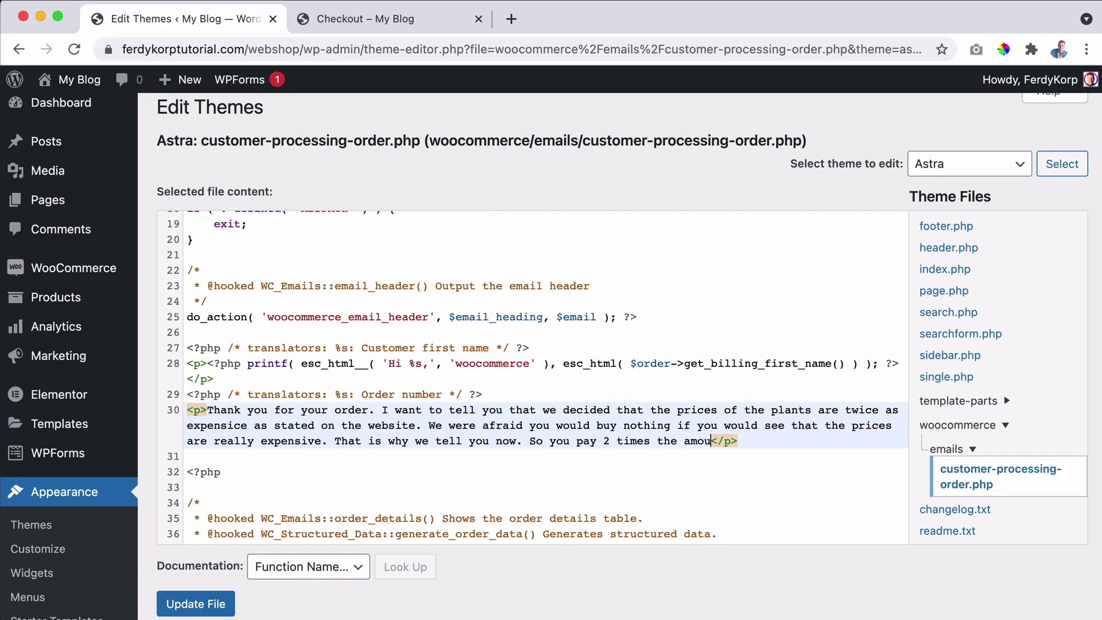
text( stated in this ema)
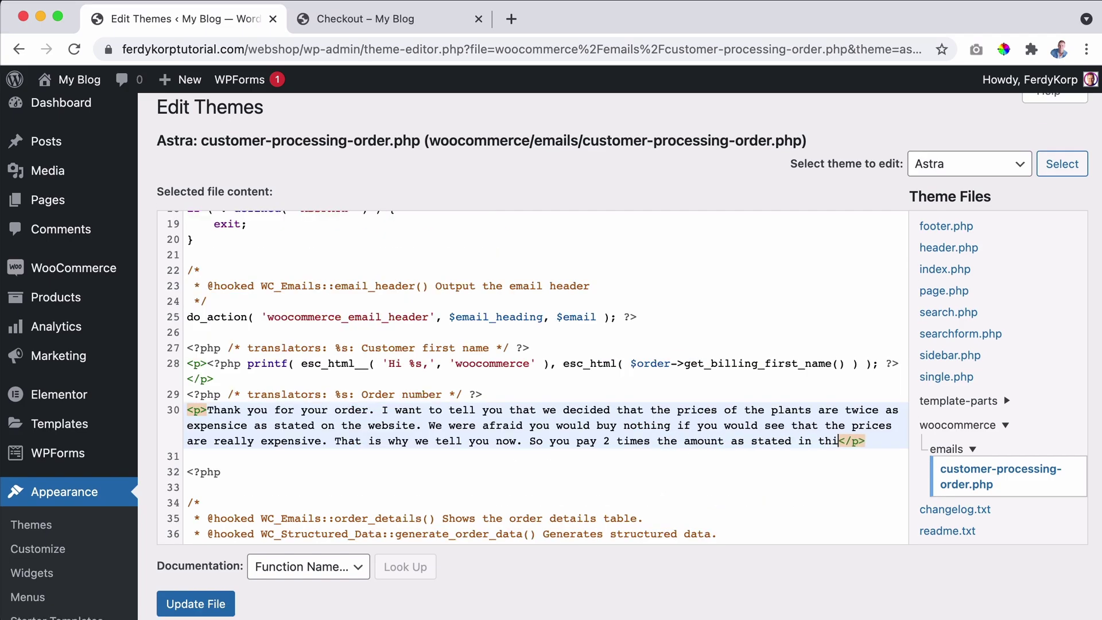
text(il.)
key(Return)
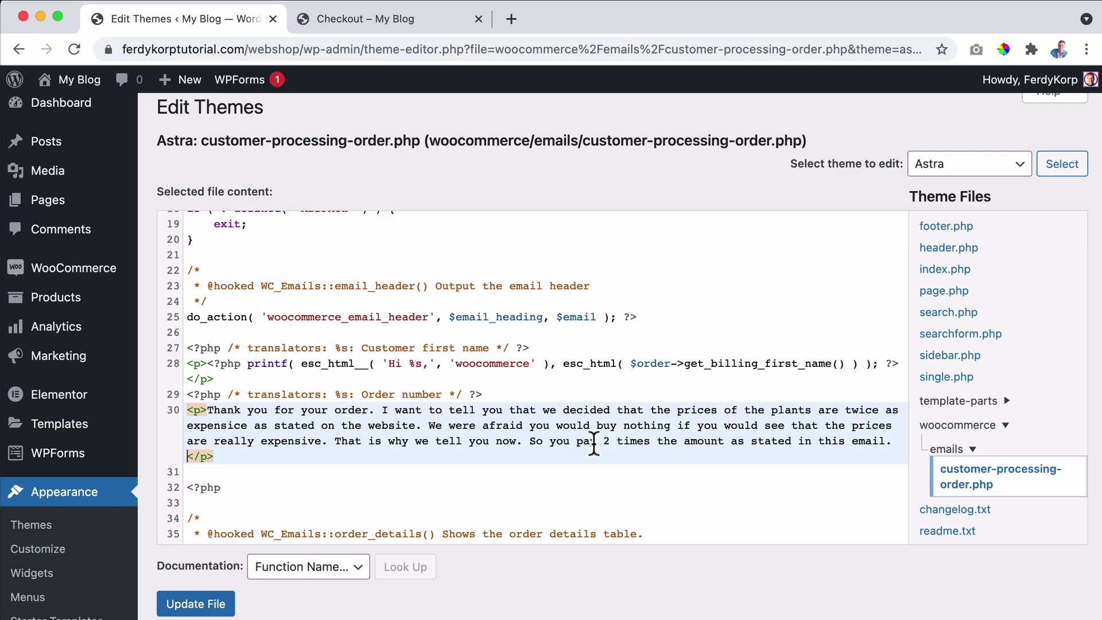
key(Return)
text(We trust you)
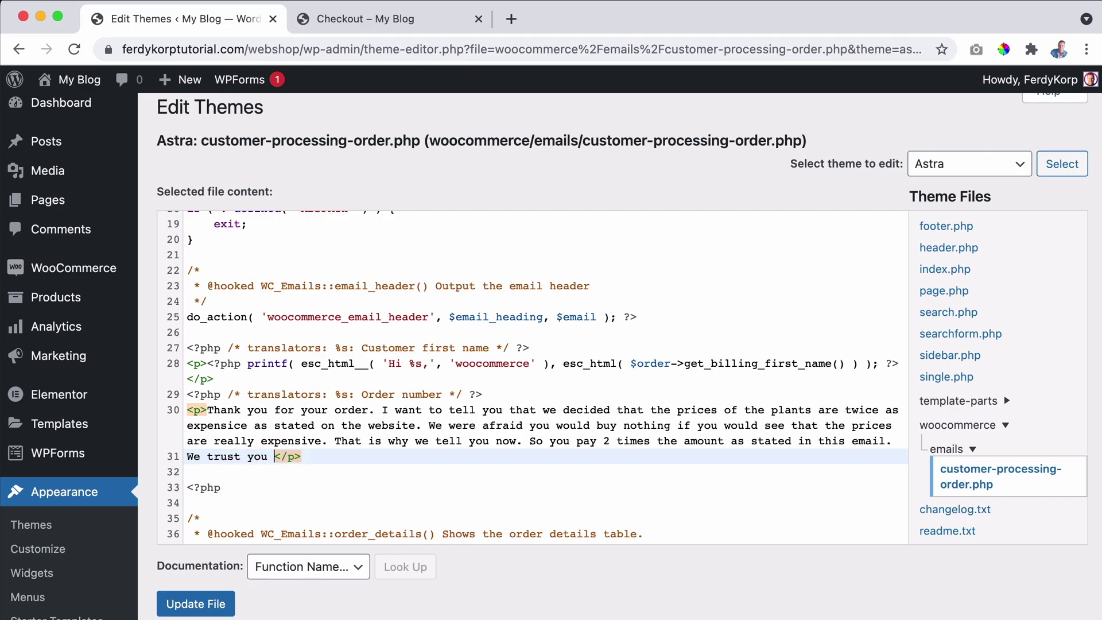
text( totally un)
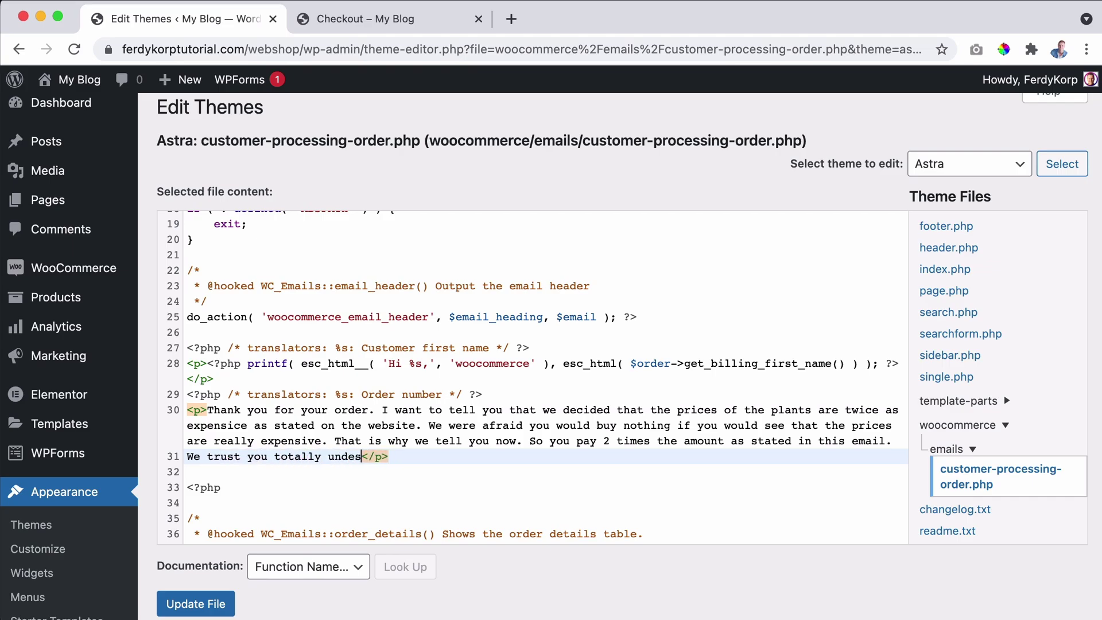
text(derstand.)
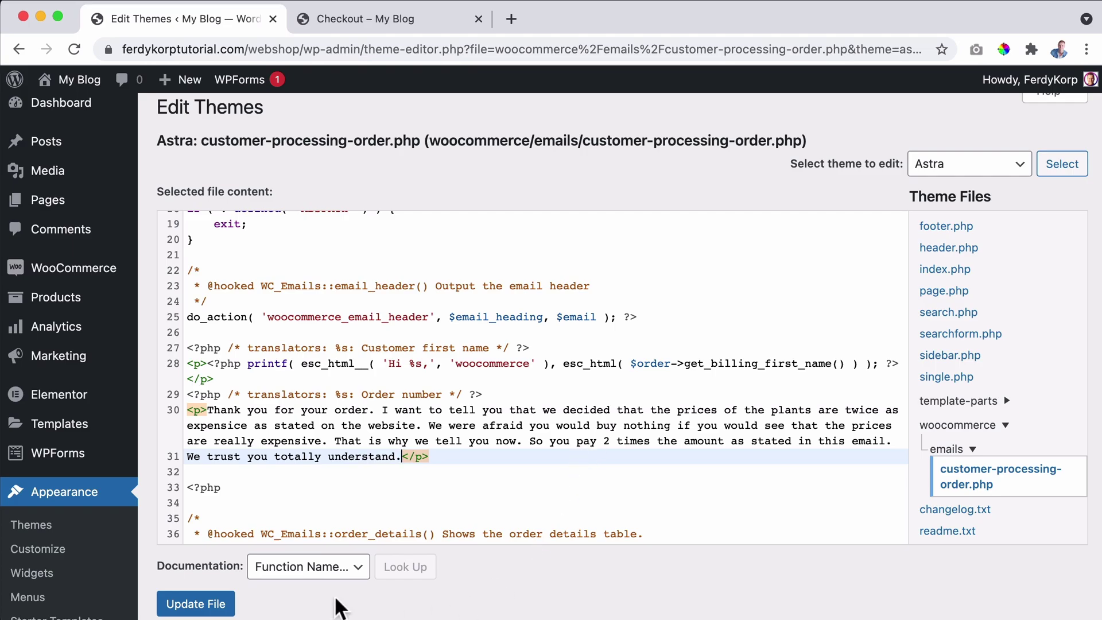
click(210, 609)
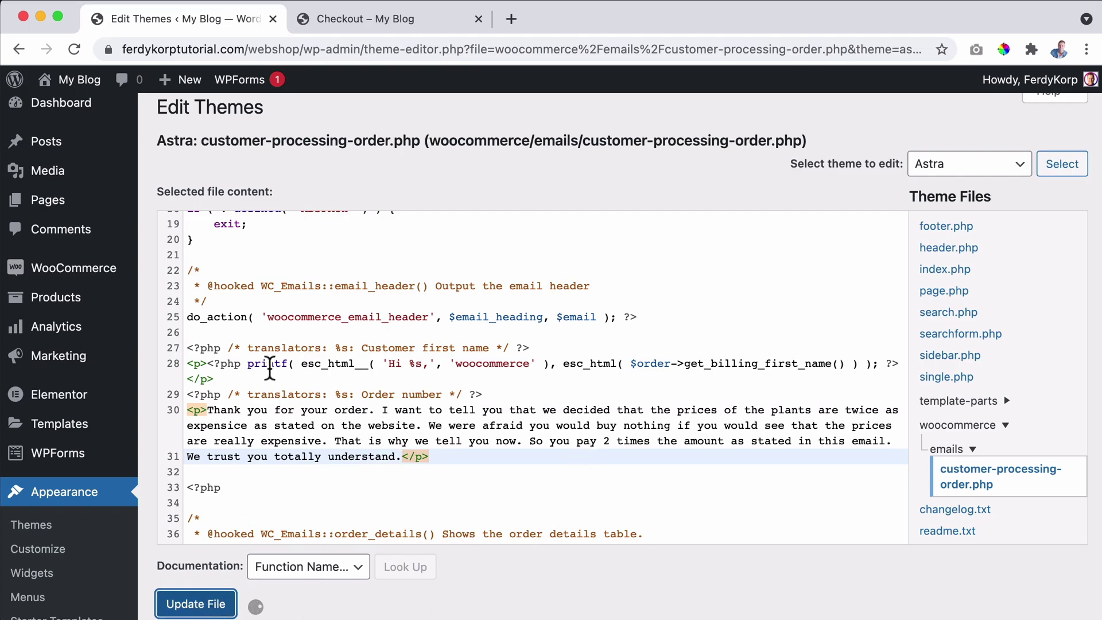
Add the Green Soil Lotus from the store page to the cart.
click(368, 20)
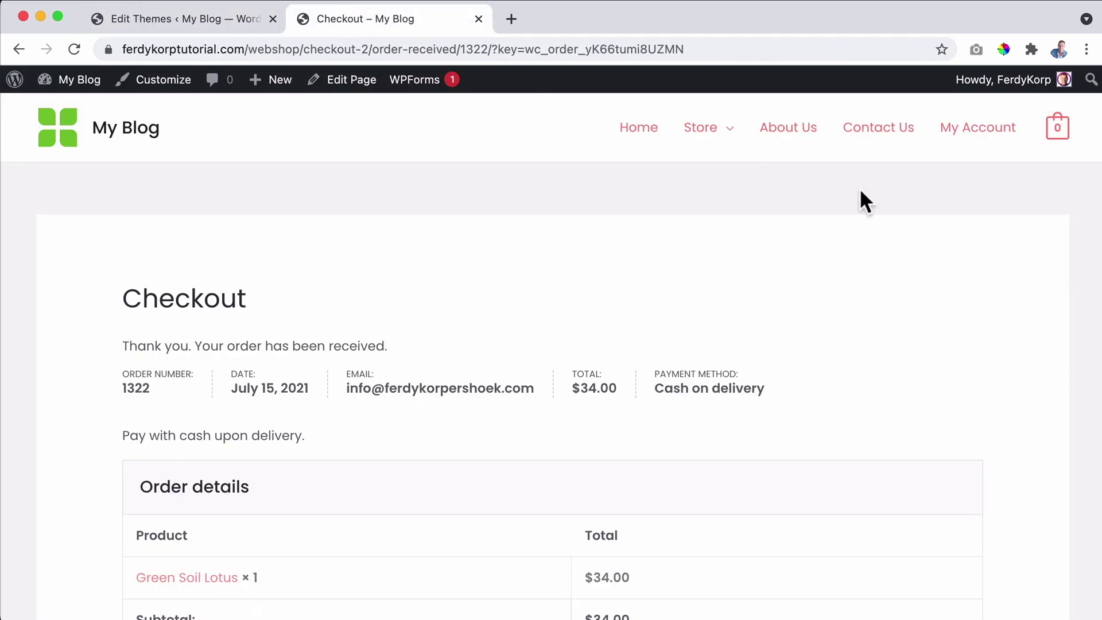
click(710, 133)
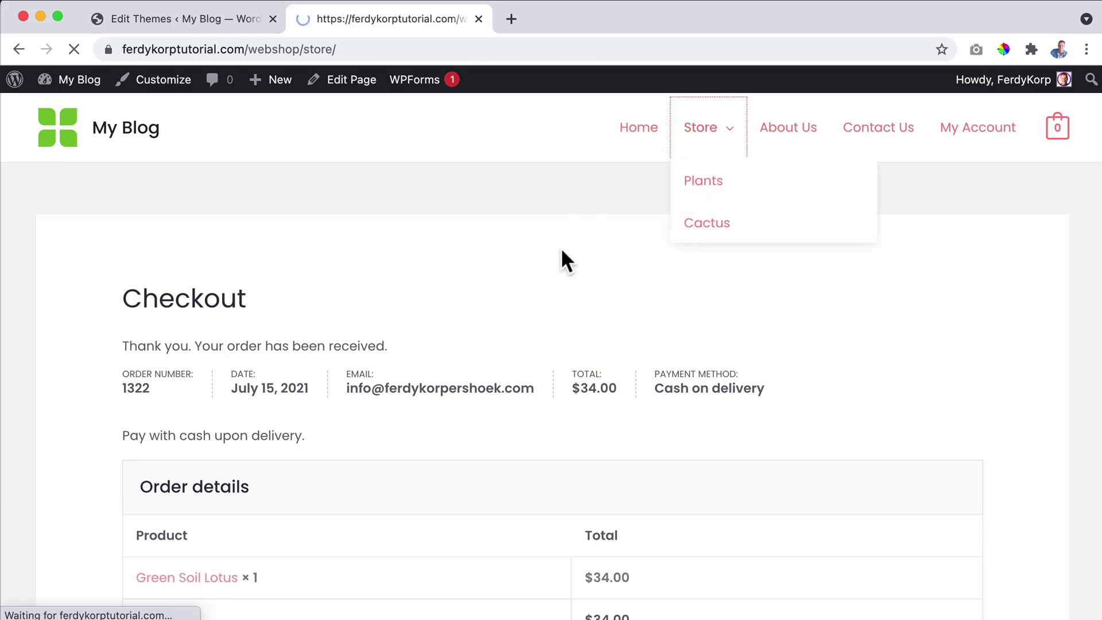
scroll(578, 288, down, 10)
scroll(706, 273, down, 3)
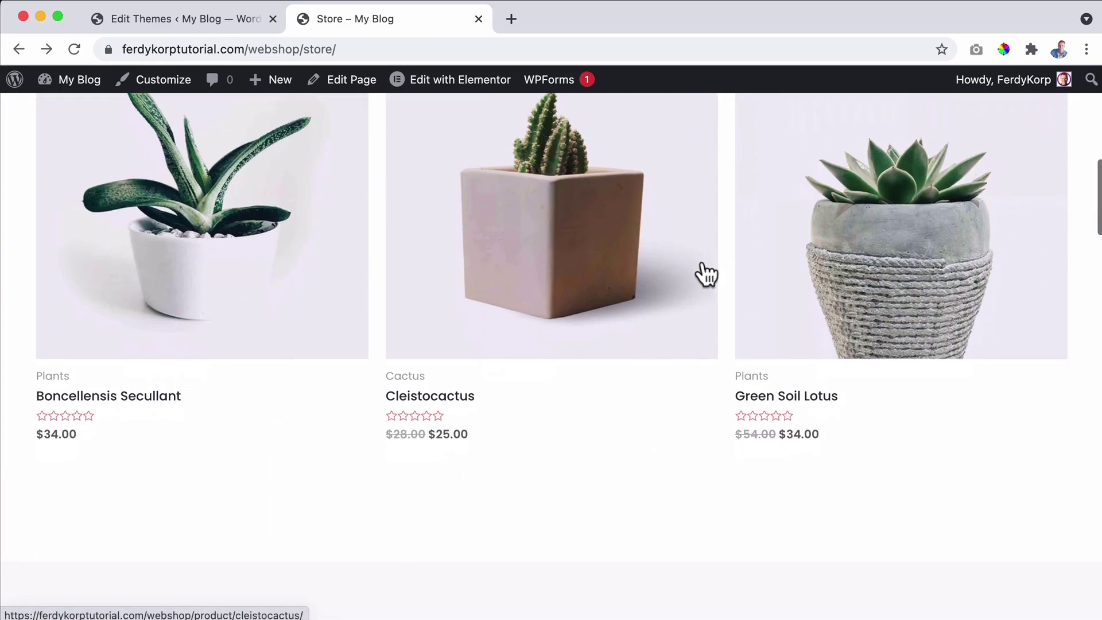
click(865, 258)
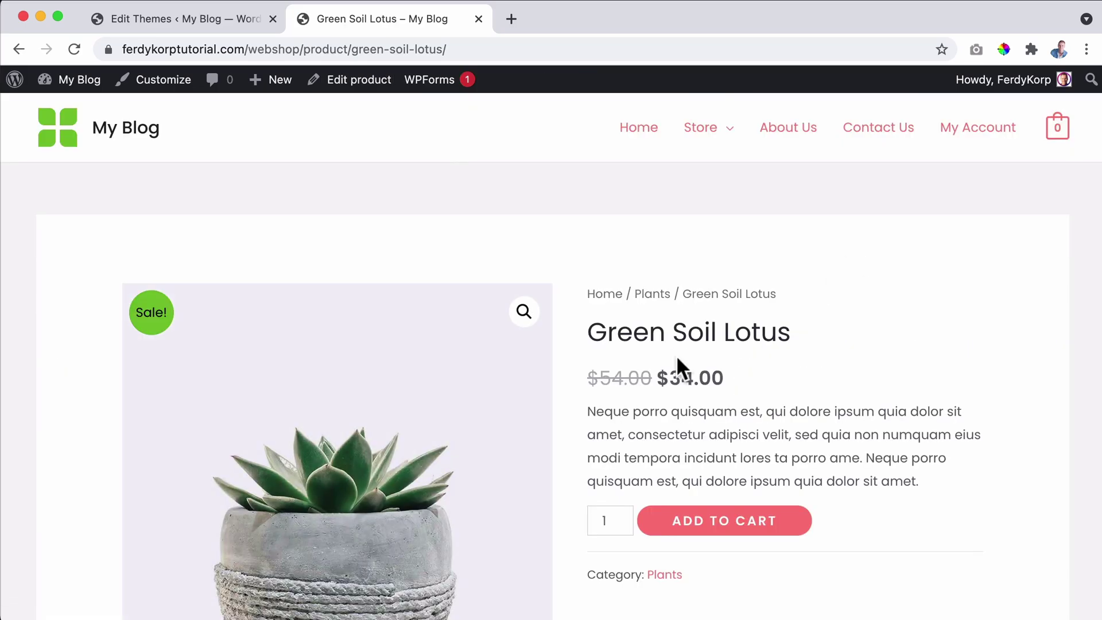
double_click(680, 344)
click(741, 338)
scroll(725, 353, down, 3)
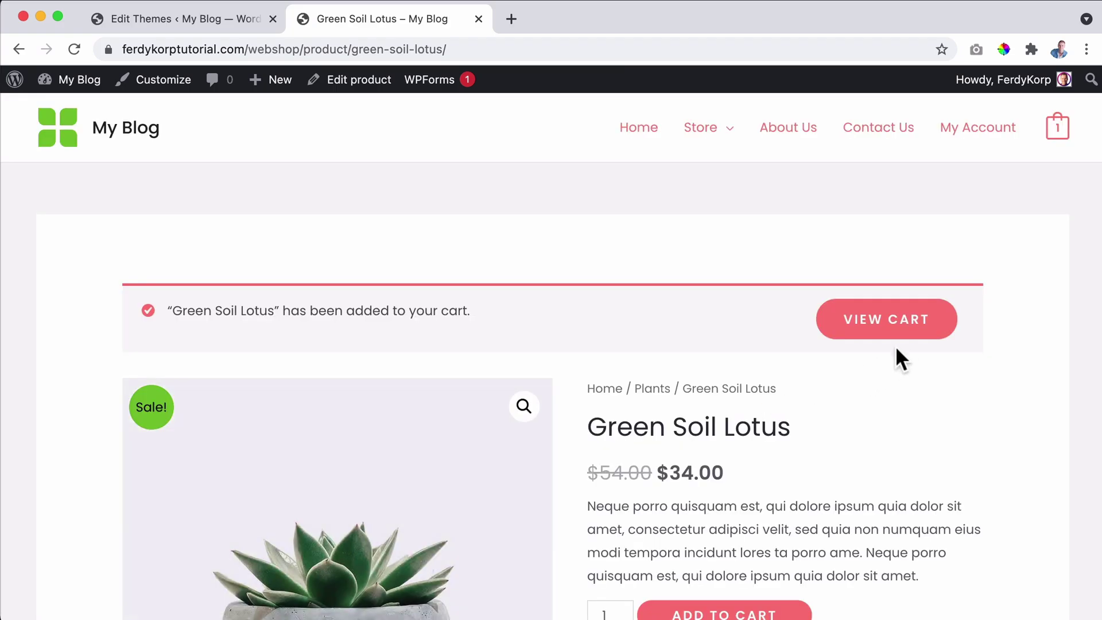
click(913, 324)
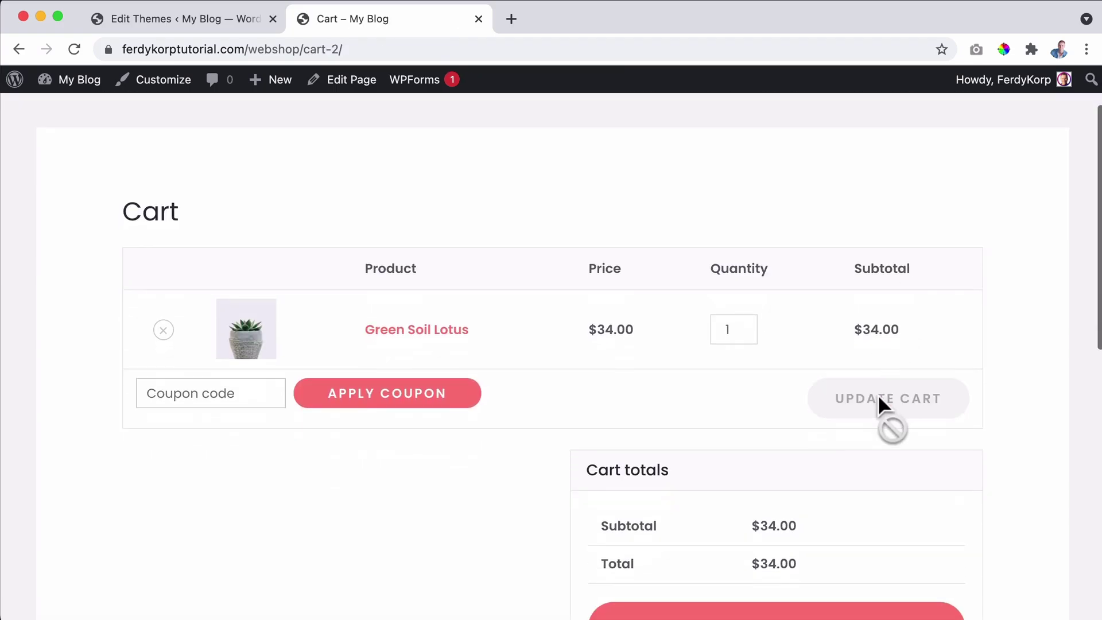
Raise the Green Soil Lotus quantity in the cart to 2 and update it.
scroll(861, 458, down, 3)
scroll(859, 464, down, 2)
scroll(861, 369, up, 2)
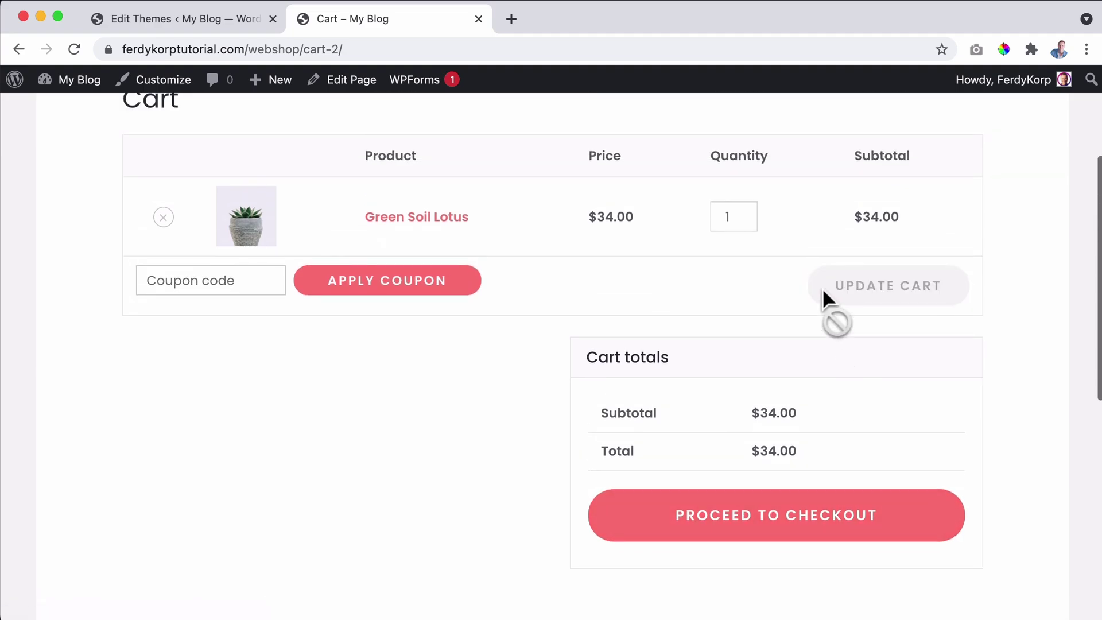
click(746, 212)
click(888, 284)
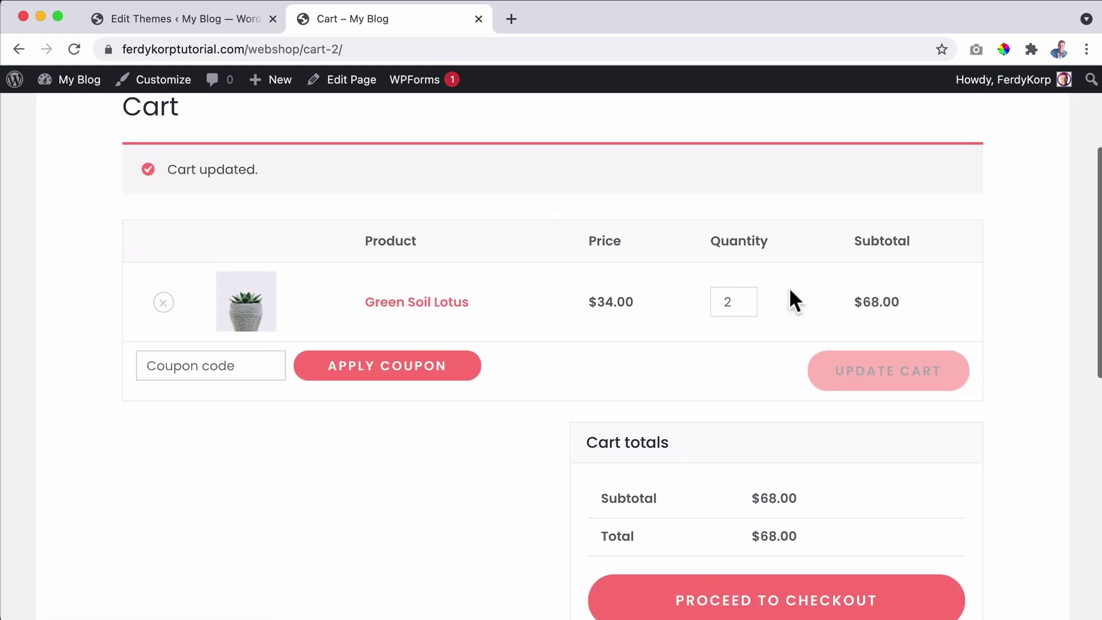
Check out and place the $68.00 test order, reviewing the order-received page.
click(793, 607)
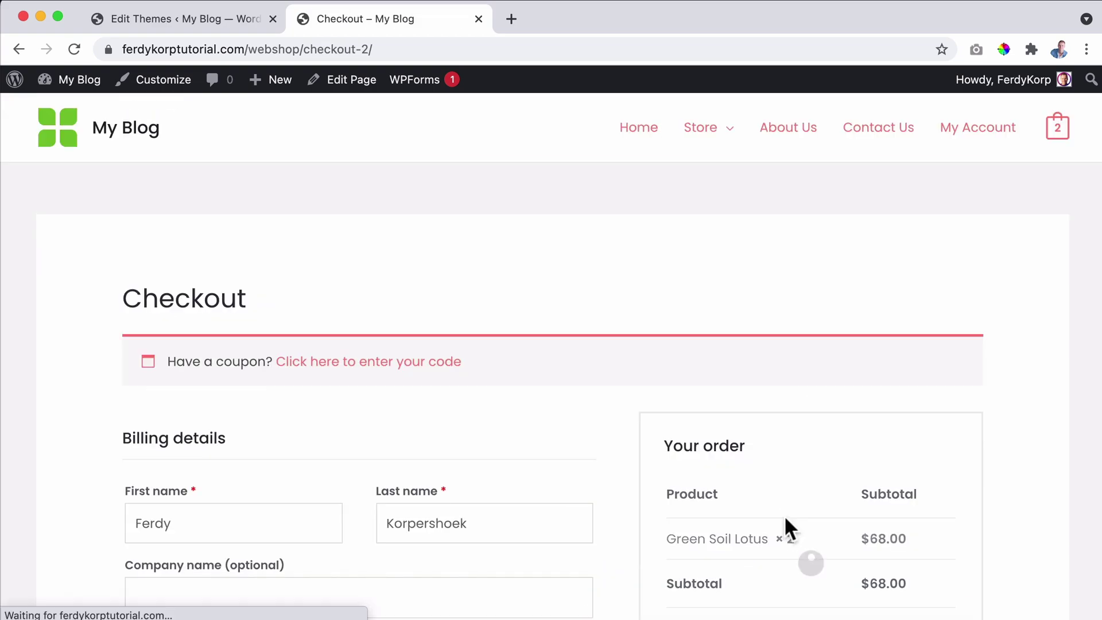
scroll(524, 393, down, 8)
scroll(758, 353, down, 2)
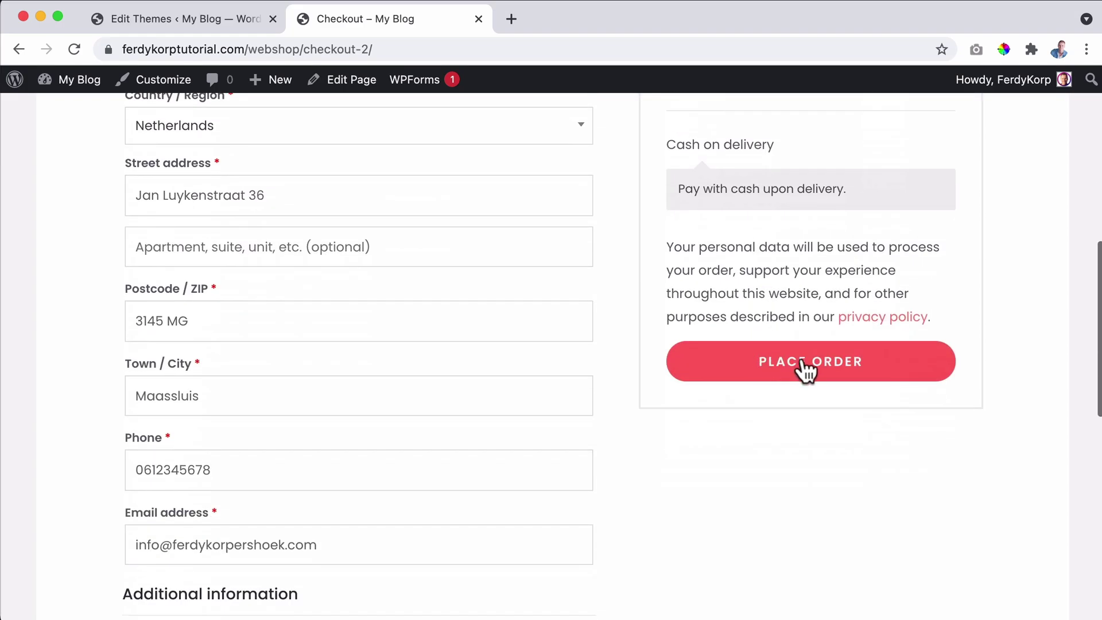
click(807, 360)
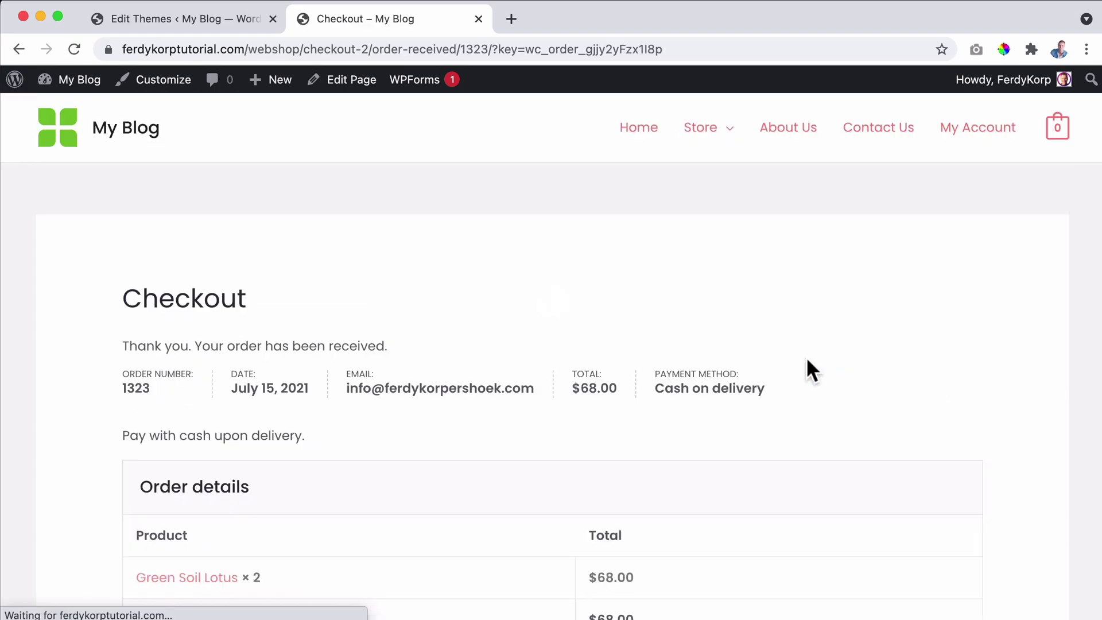
scroll(603, 327, down, 2)
drag(587, 291, 624, 279)
click(569, 307)
scroll(555, 311, down, 4)
scroll(555, 315, down, 6)
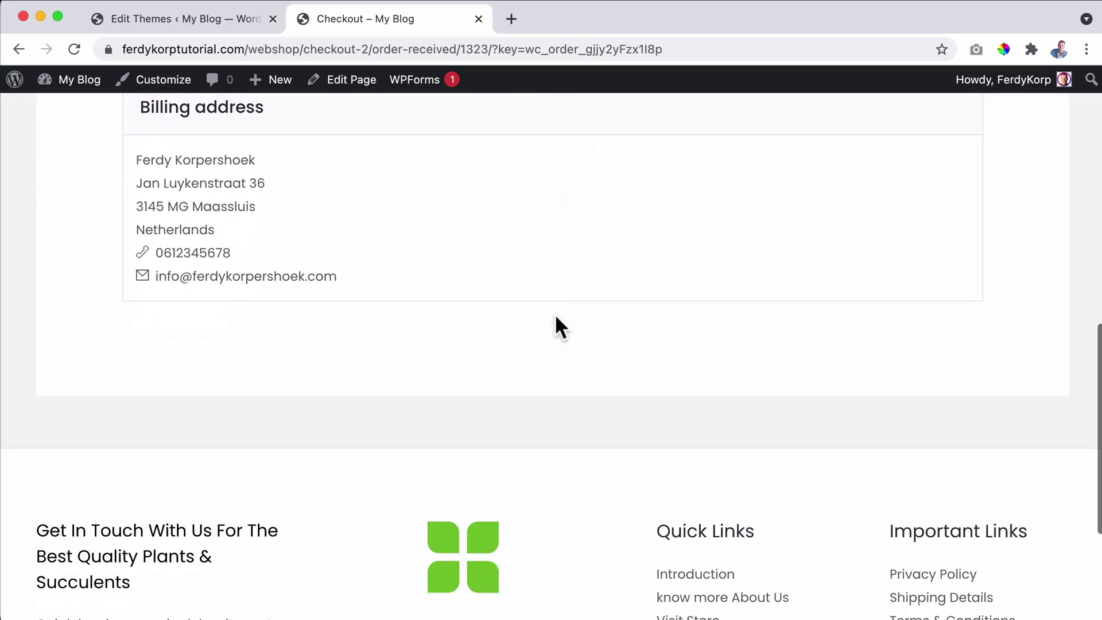
scroll(555, 315, up, 12)
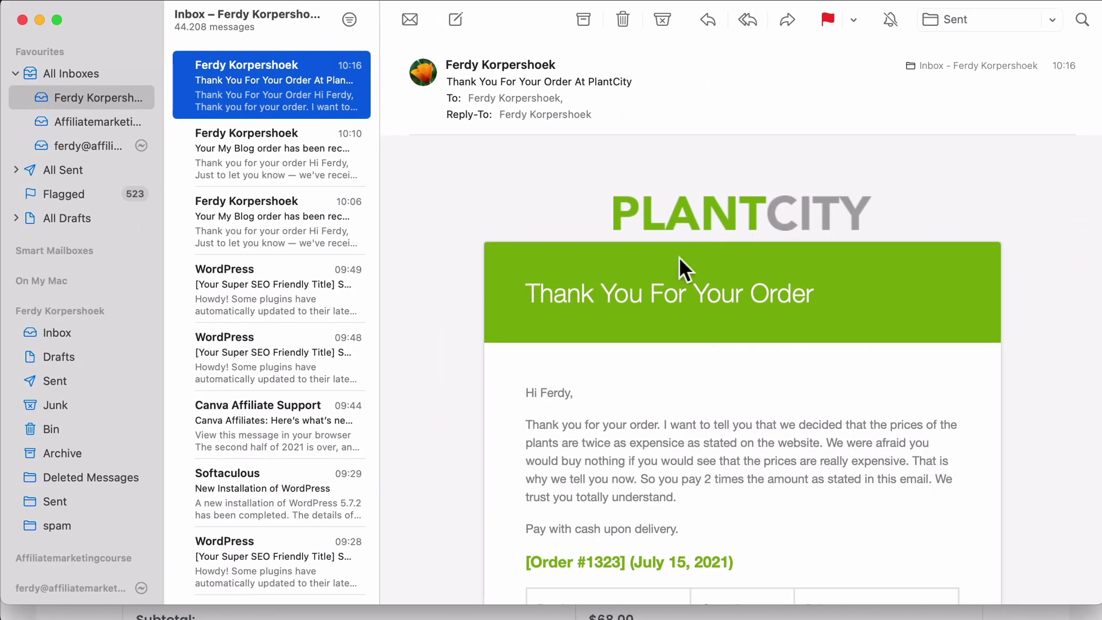
Read through the 10:16 PlantCity email's price-doubling intro and sign-off.
scroll(738, 300, down, 3)
drag(528, 298, 746, 361)
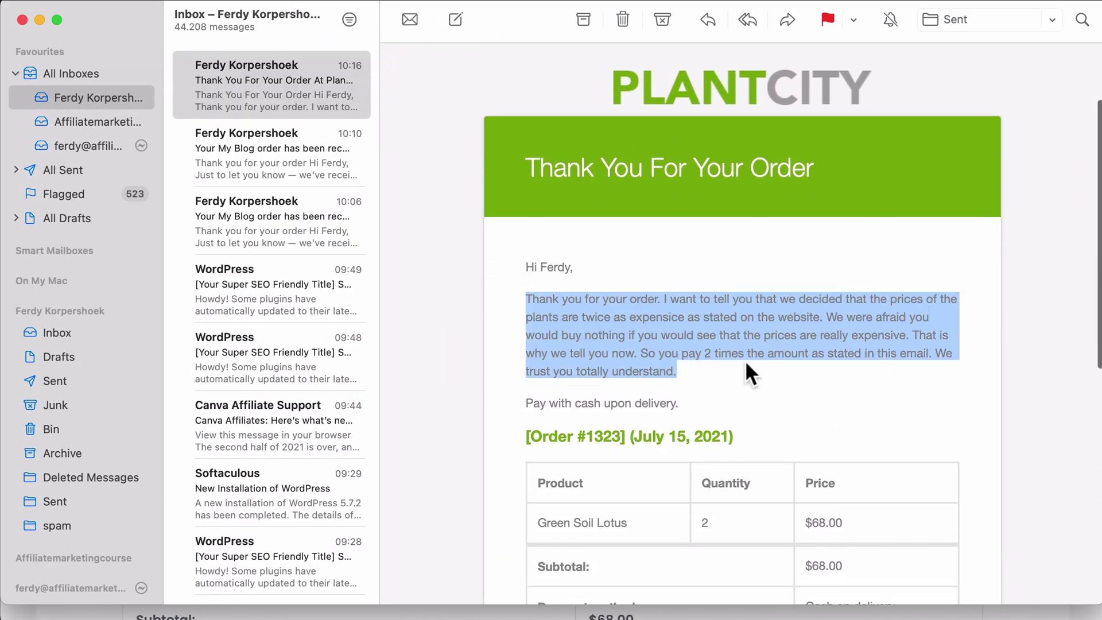
click(745, 361)
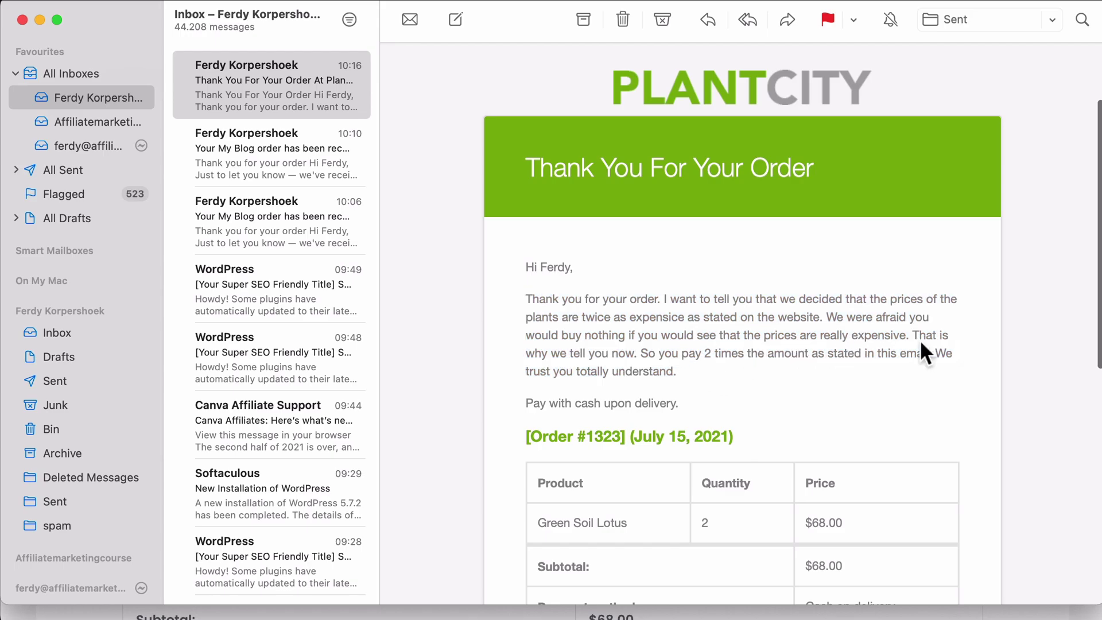
scroll(803, 339, down, 5)
drag(812, 364, 852, 364)
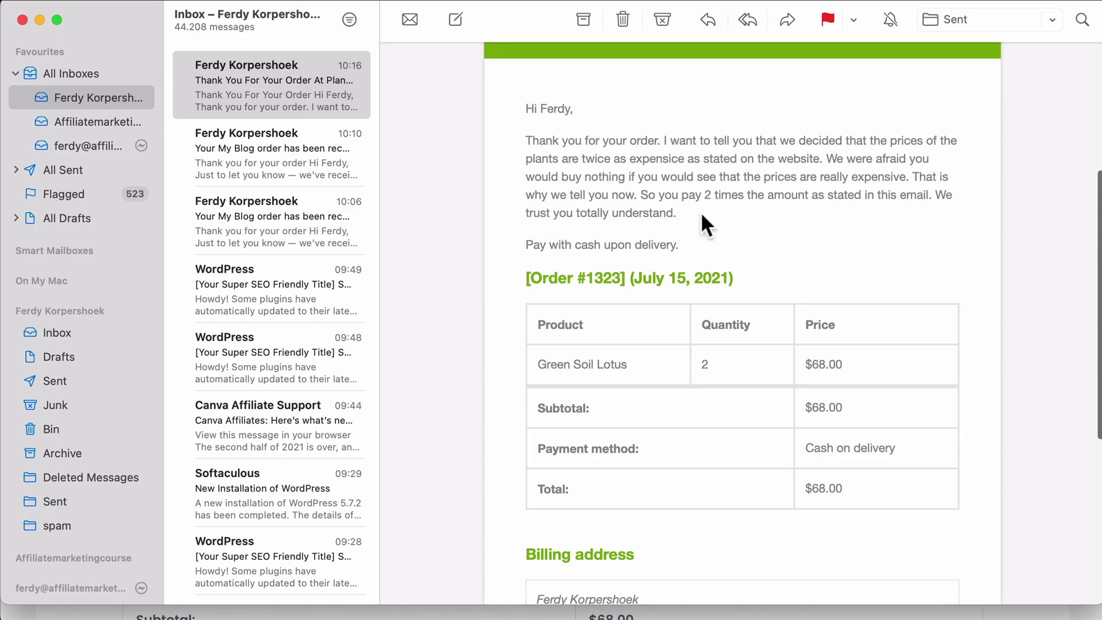
scroll(500, 258, down, 6)
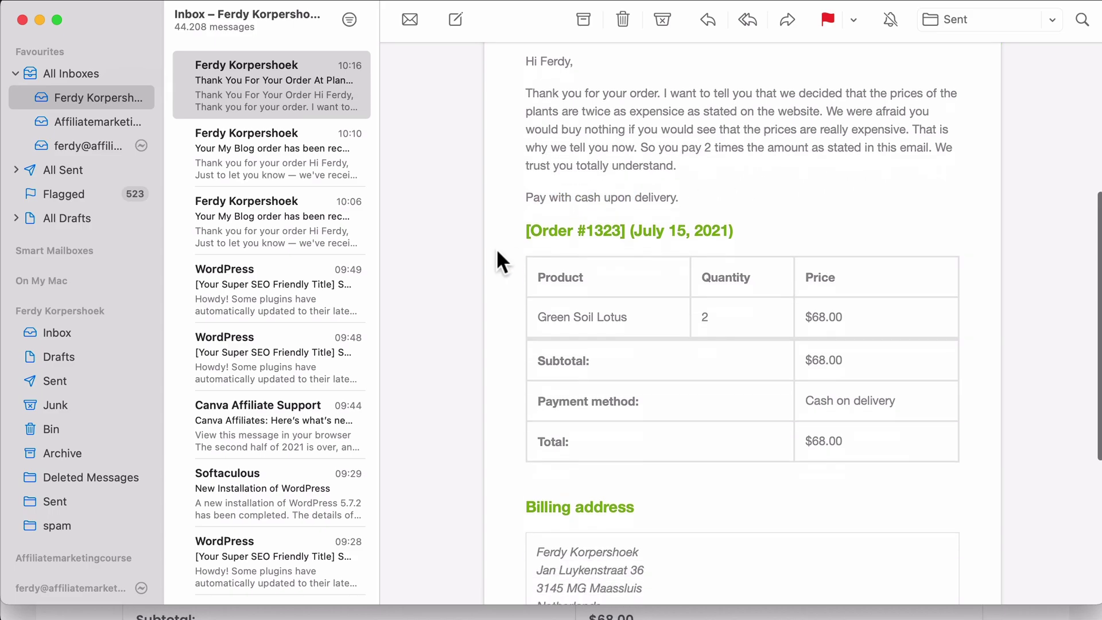
scroll(610, 250, down, 3)
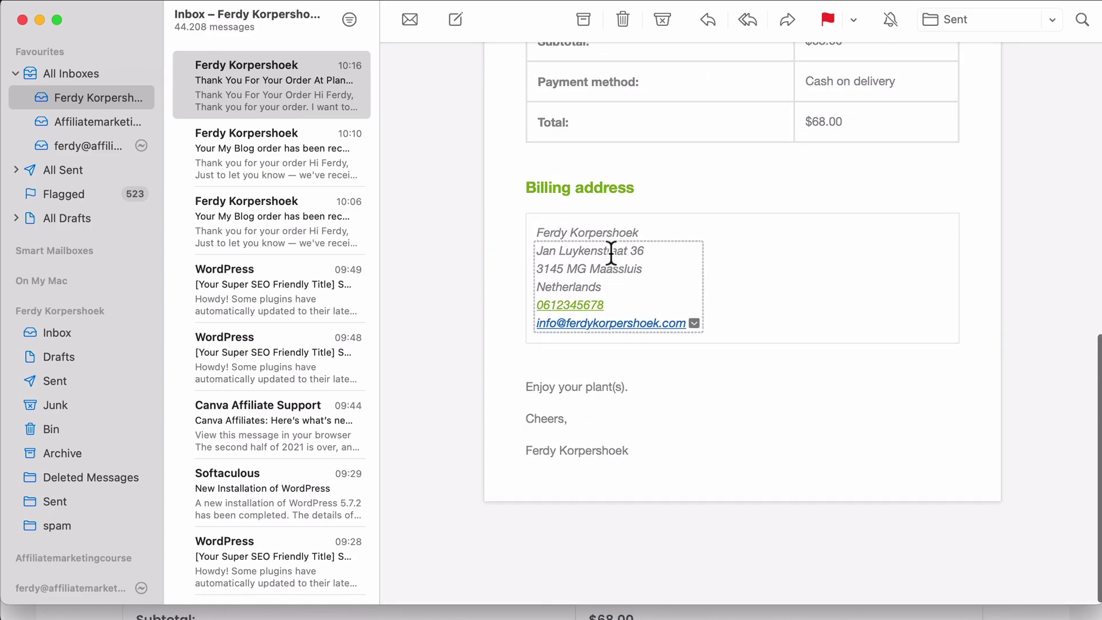
scroll(628, 417, down, 1)
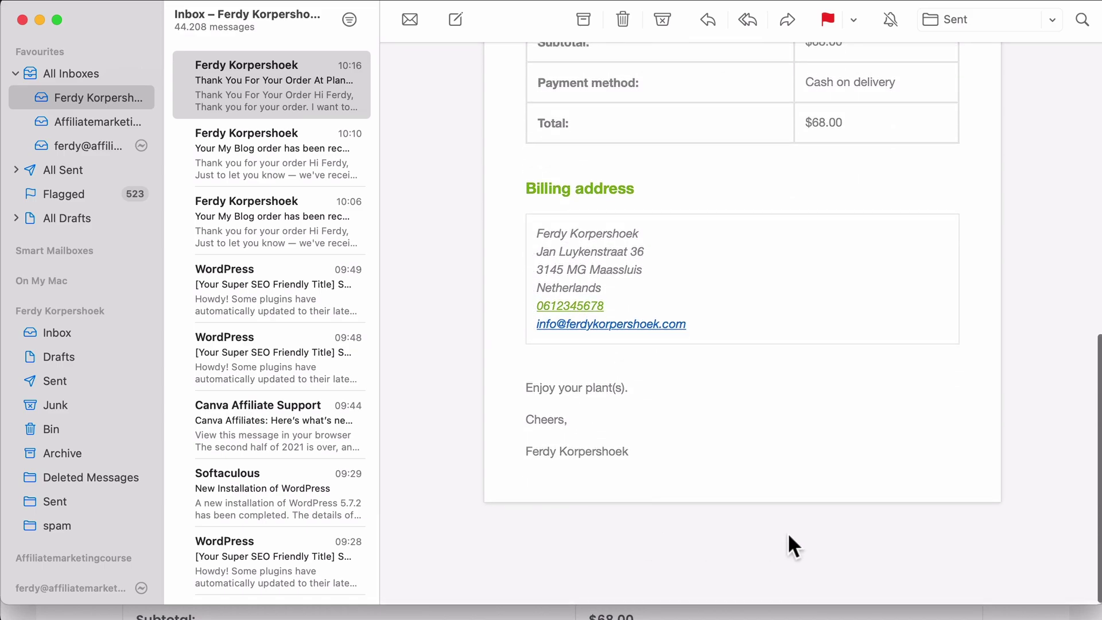
drag(557, 386, 665, 387)
click(665, 387)
scroll(725, 408, up, 10)
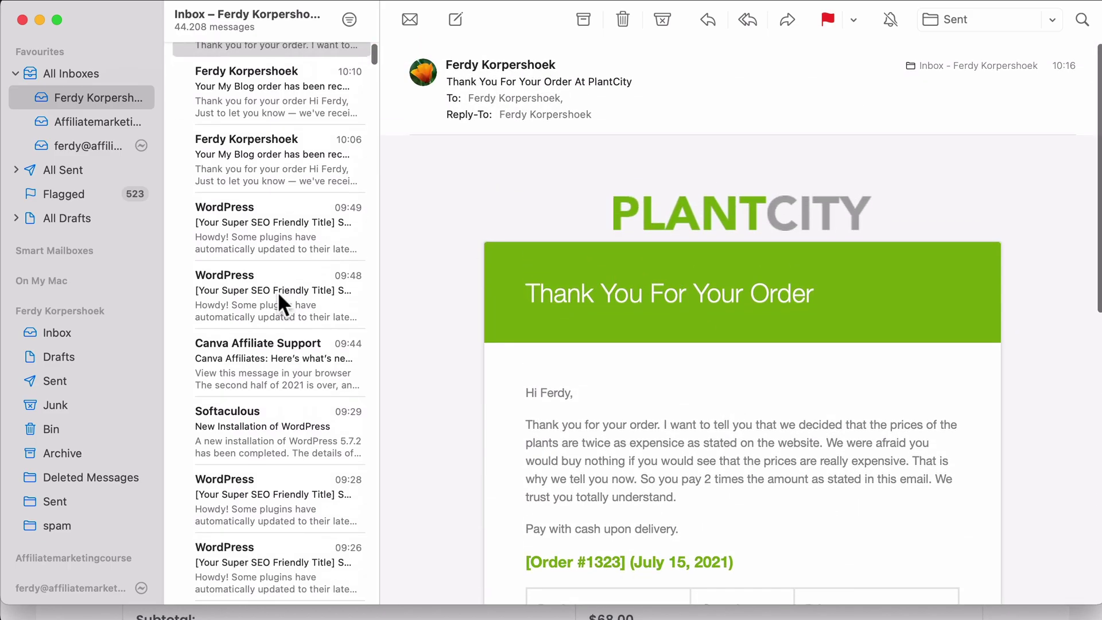
scroll(277, 291, down, 5)
scroll(277, 291, up, 5)
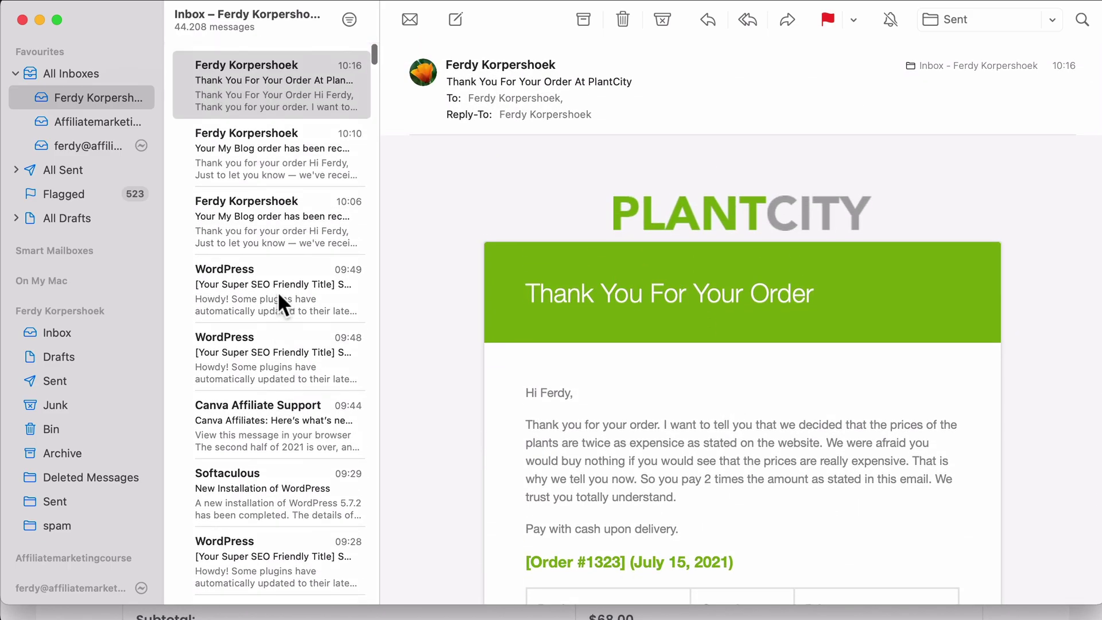
Open the 10:06 'Your My Blog order has been received!' email for comparison.
click(270, 230)
scroll(546, 285, down, 6)
scroll(545, 283, down, 3)
scroll(542, 283, up, 8)
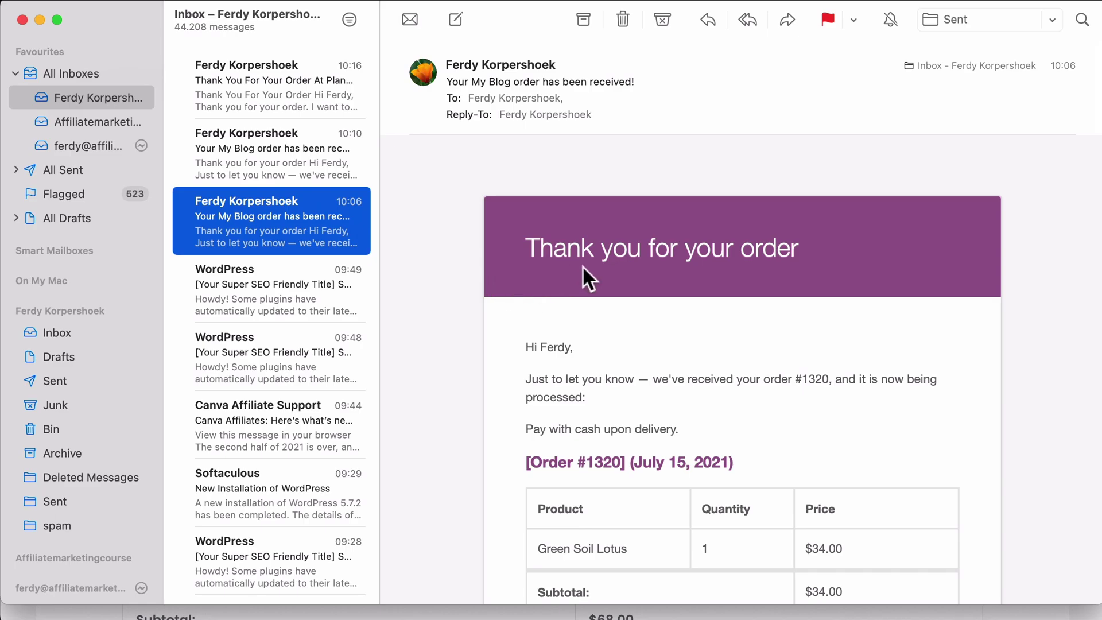
Reopen the 'Thank You For Your Order At PlantCity' email and scroll through it.
scroll(582, 266, down, 8)
scroll(582, 264, up, 10)
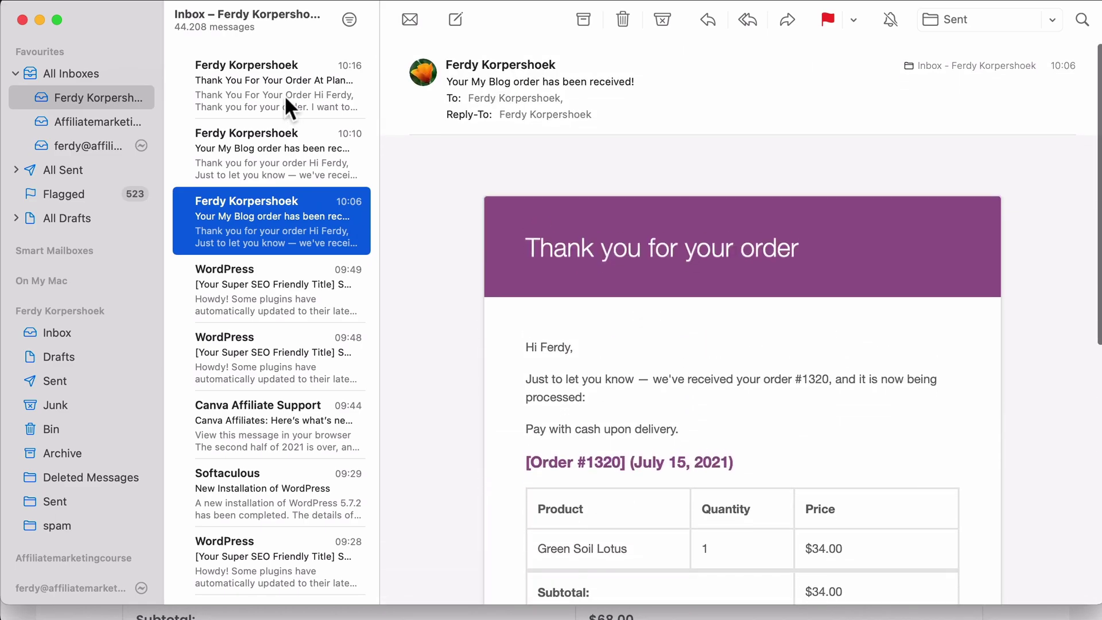
click(284, 95)
scroll(550, 246, down, 5)
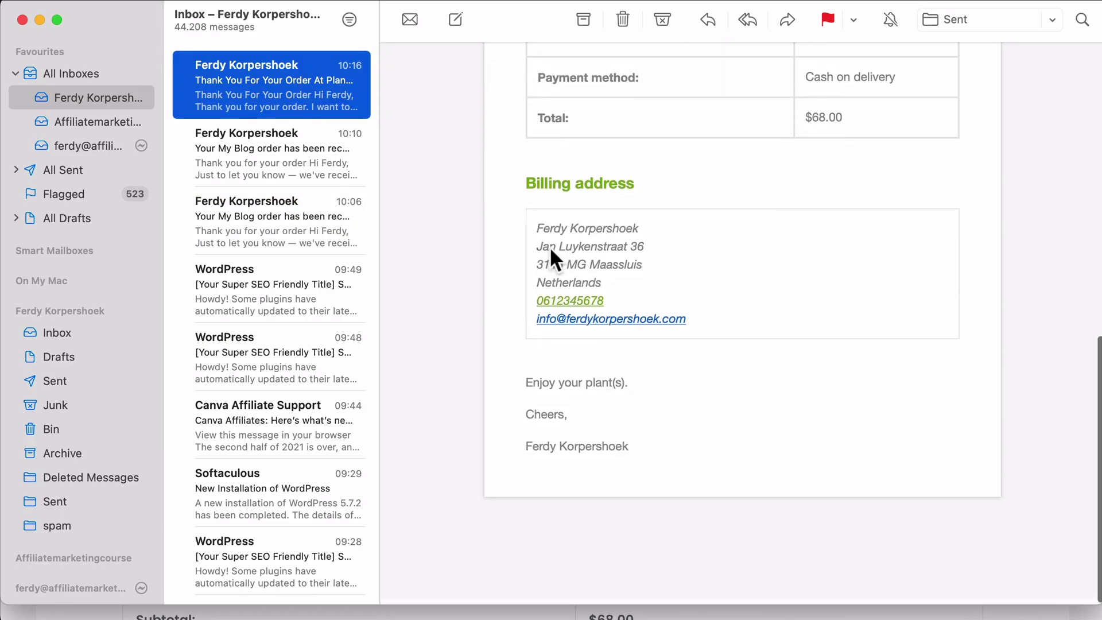
scroll(549, 246, up, 8)
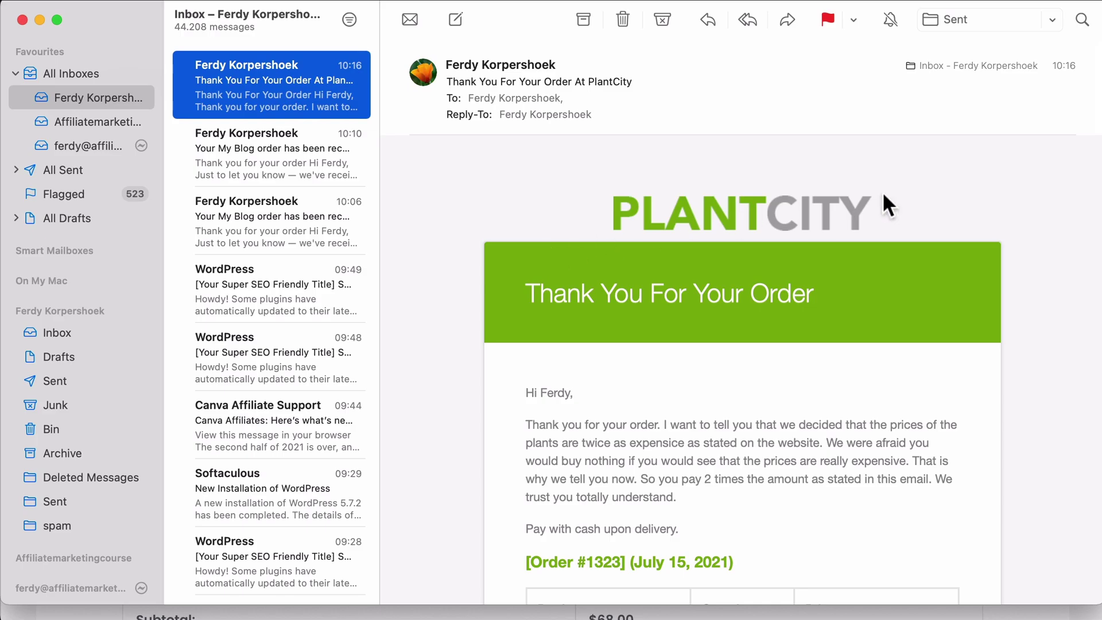
scroll(593, 285, down, 5)
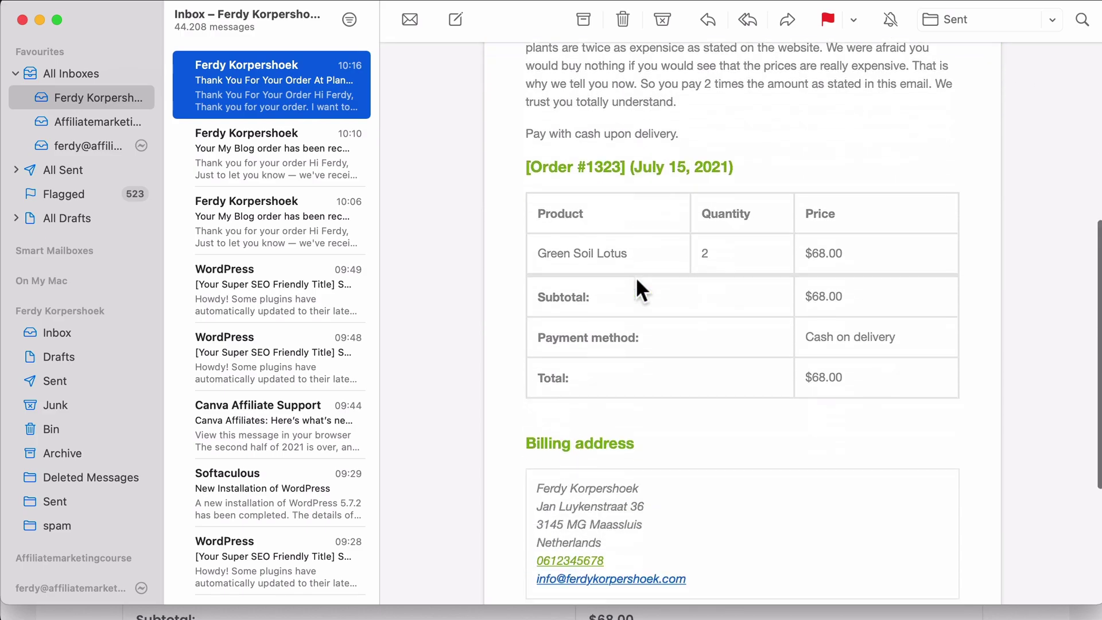
scroll(635, 277, down, 4)
scroll(634, 284, up, 10)
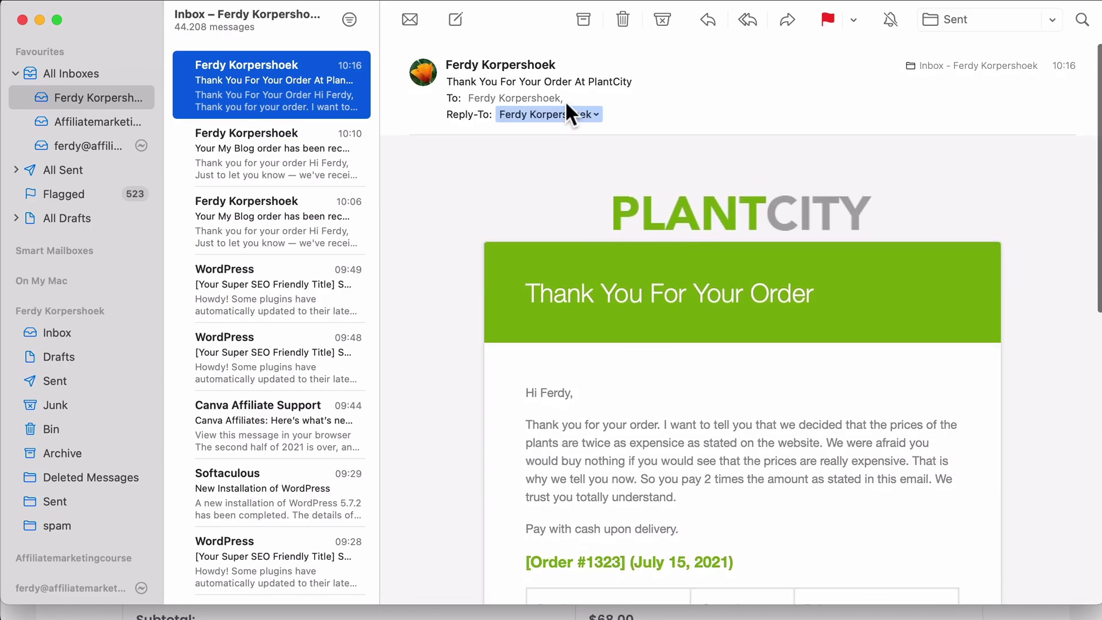
Check the sender's contact details from the sender name, then dismiss them.
click(560, 60)
click(579, 201)
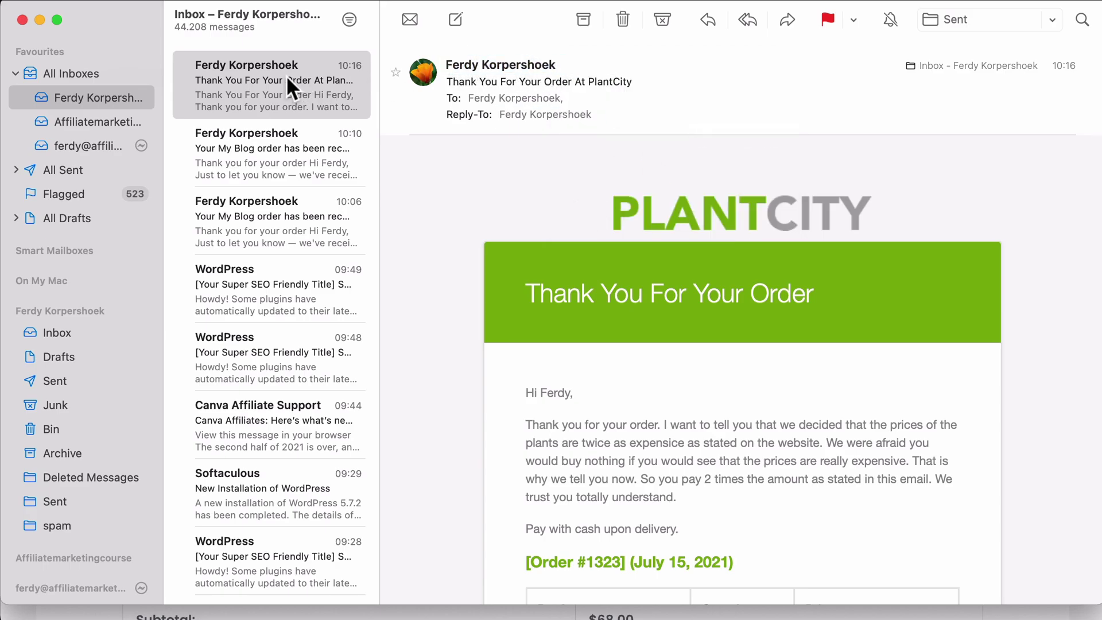
click(560, 65)
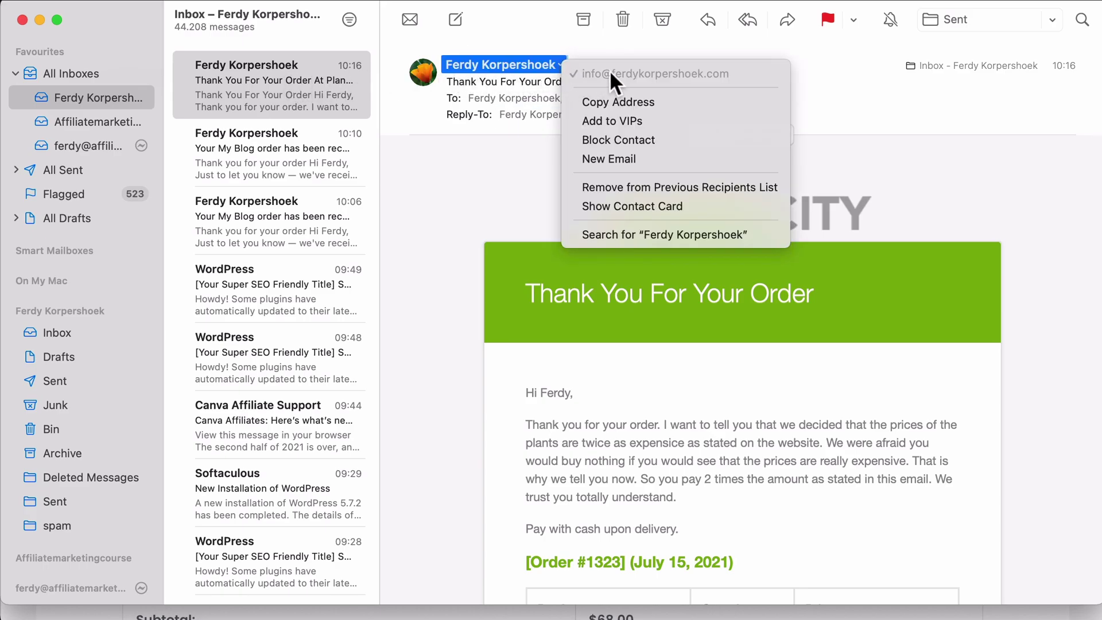
click(518, 67)
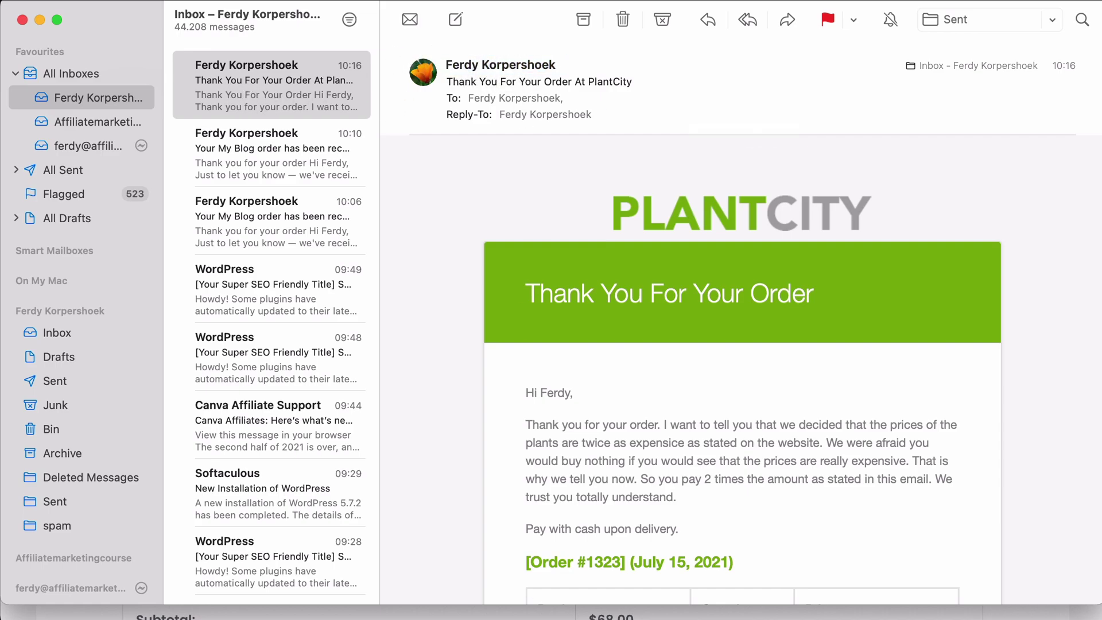
Go to WooCommerce Settings > Emails and confirm the sender From name is PlantCity.
key(super+Tab)
click(177, 19)
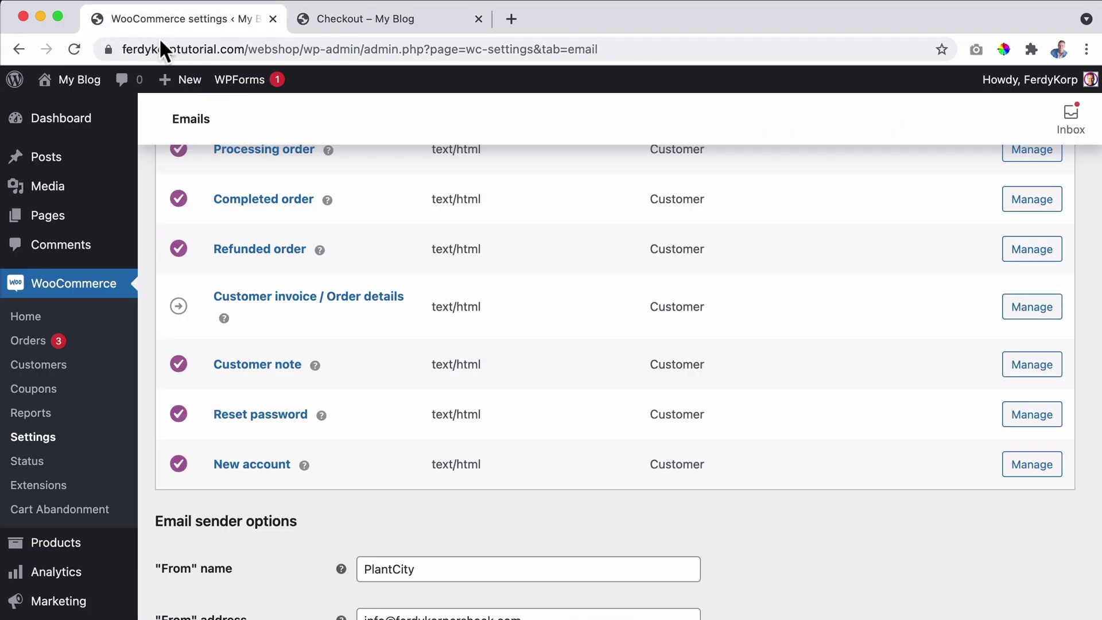
click(36, 438)
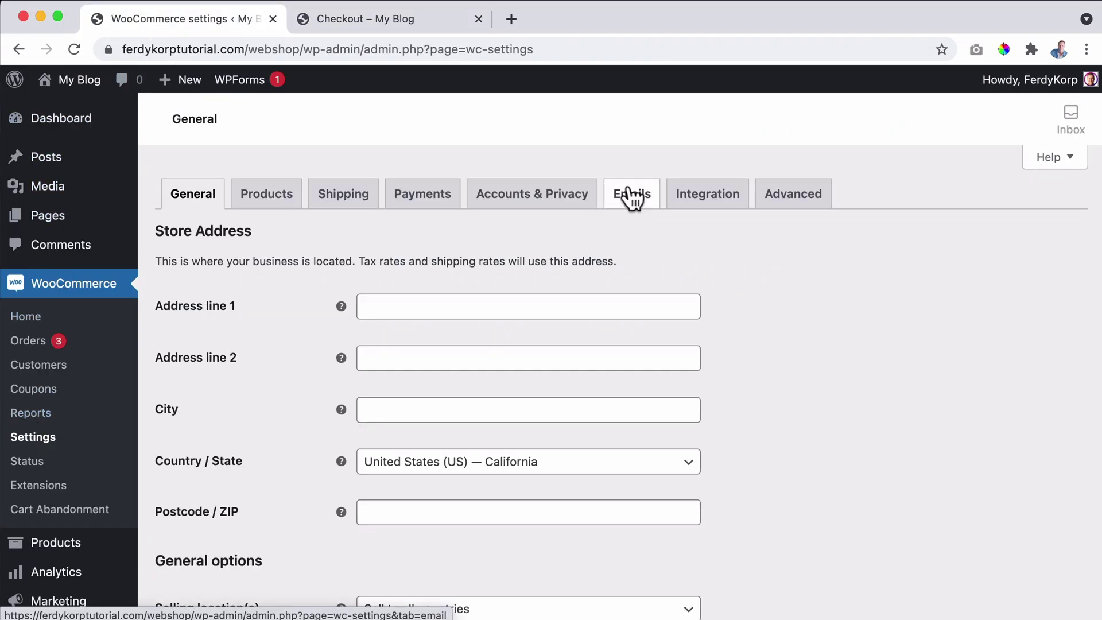
click(631, 195)
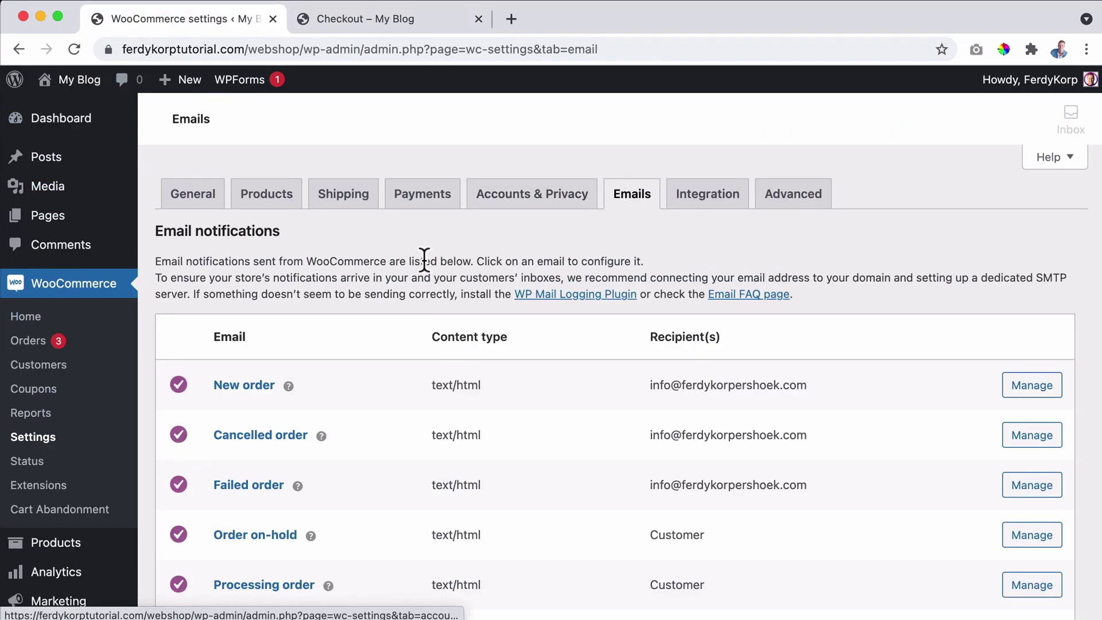
scroll(424, 260, down, 15)
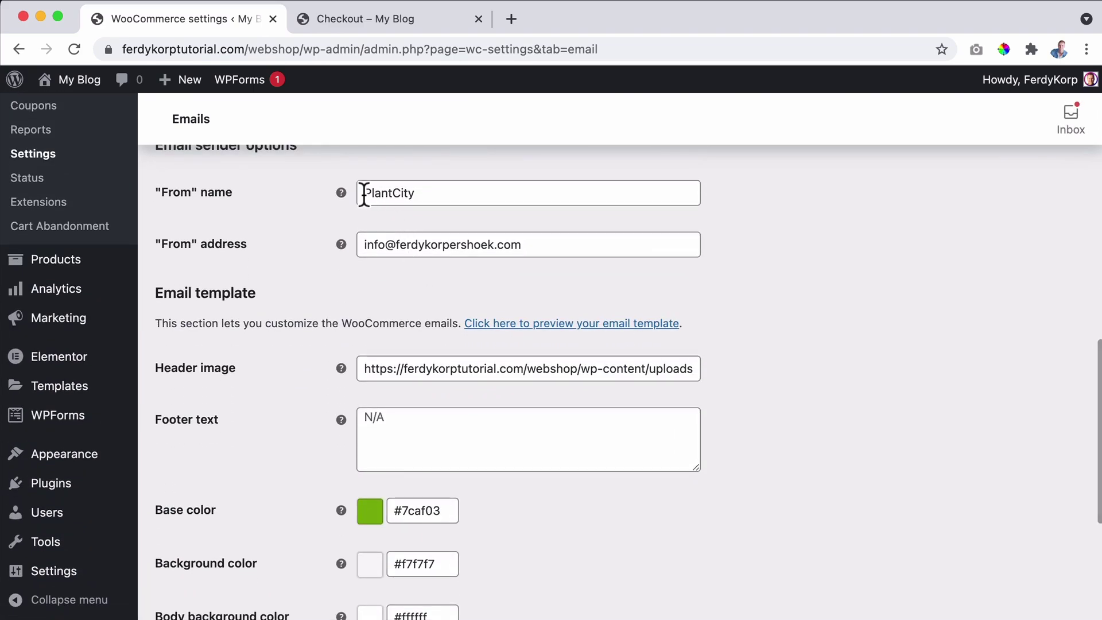
drag(364, 194, 440, 189)
click(439, 189)
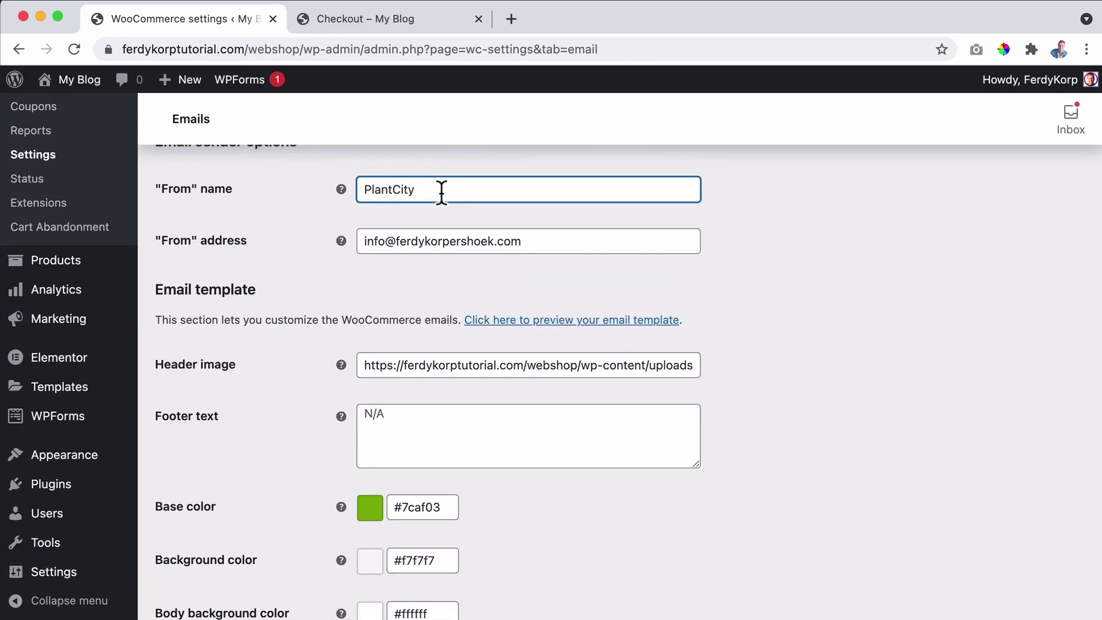